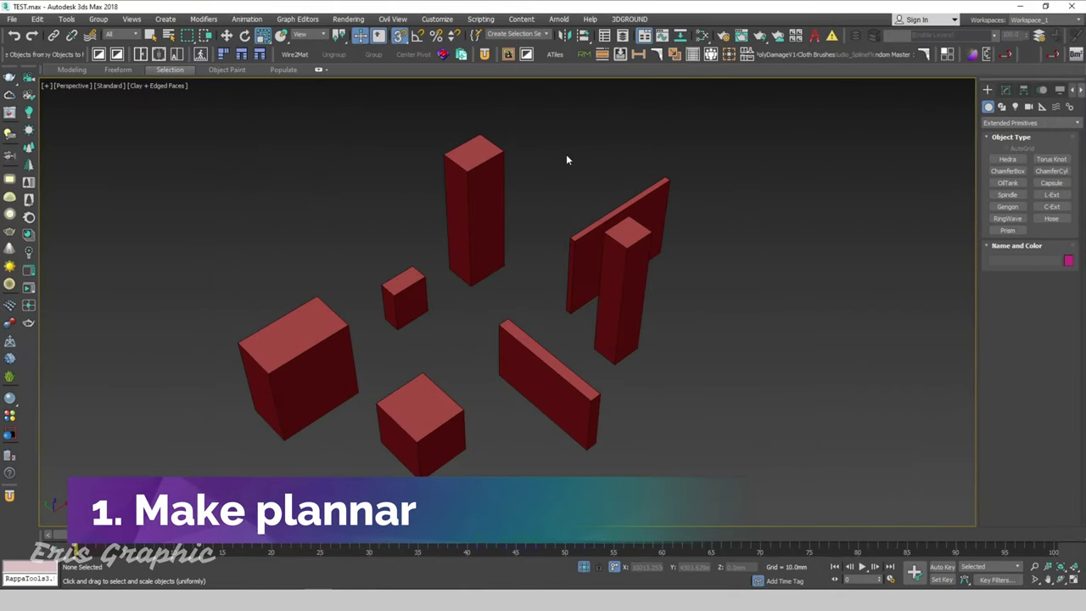
# Step: Switch to the Top view and arm Line spline creation from Create > Shapes
pyautogui.press('t')
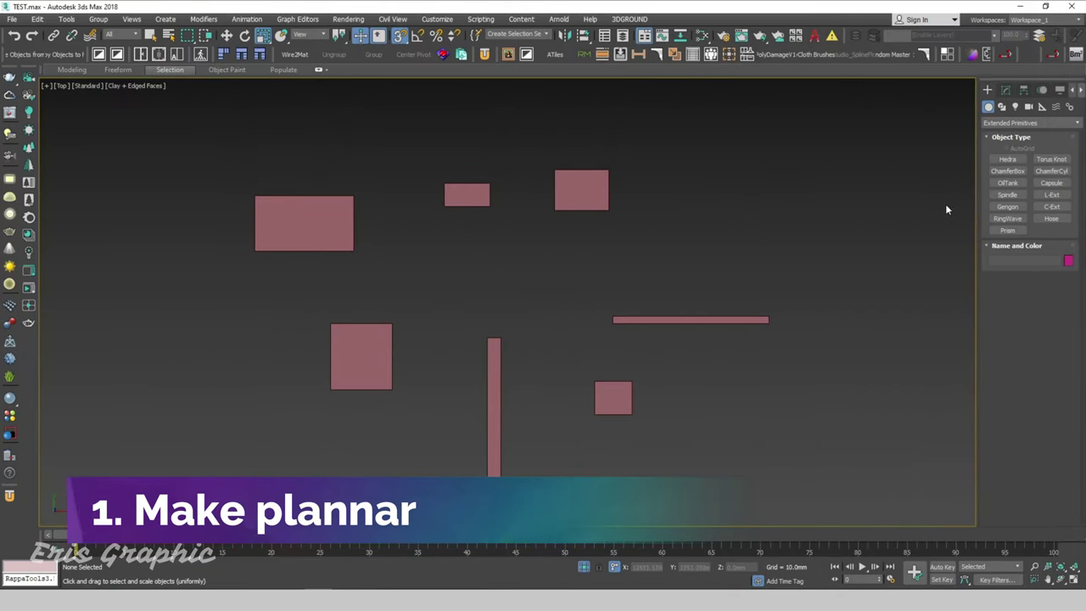
pyautogui.click(1001, 106)
pyautogui.click(1007, 168)
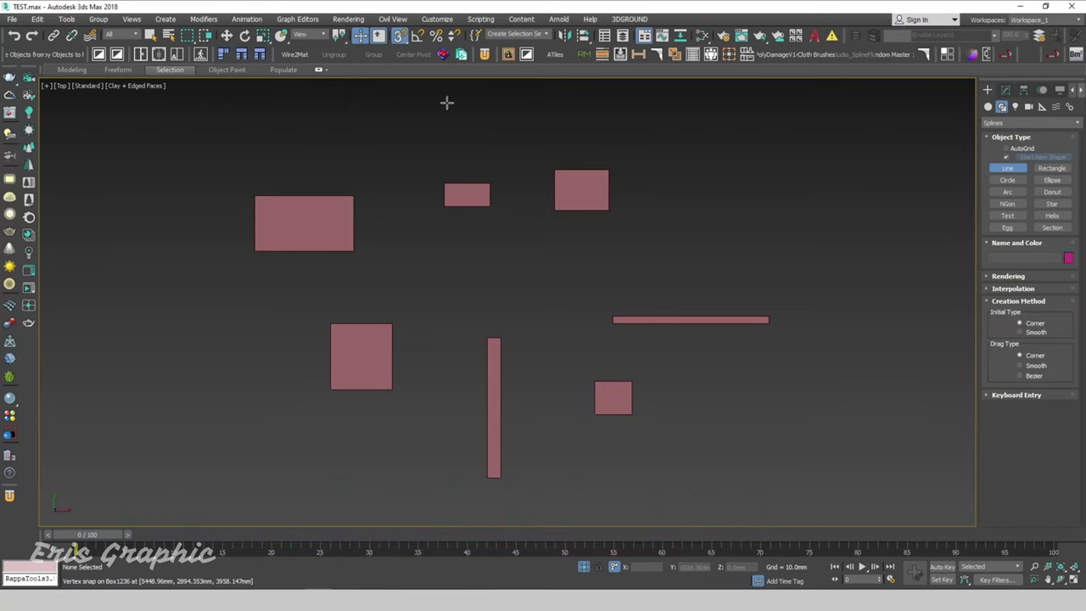
# Step: Snap the first spline points to corners of the small, large and lower boxes
pyautogui.click(401, 35)
pyautogui.click(554, 171)
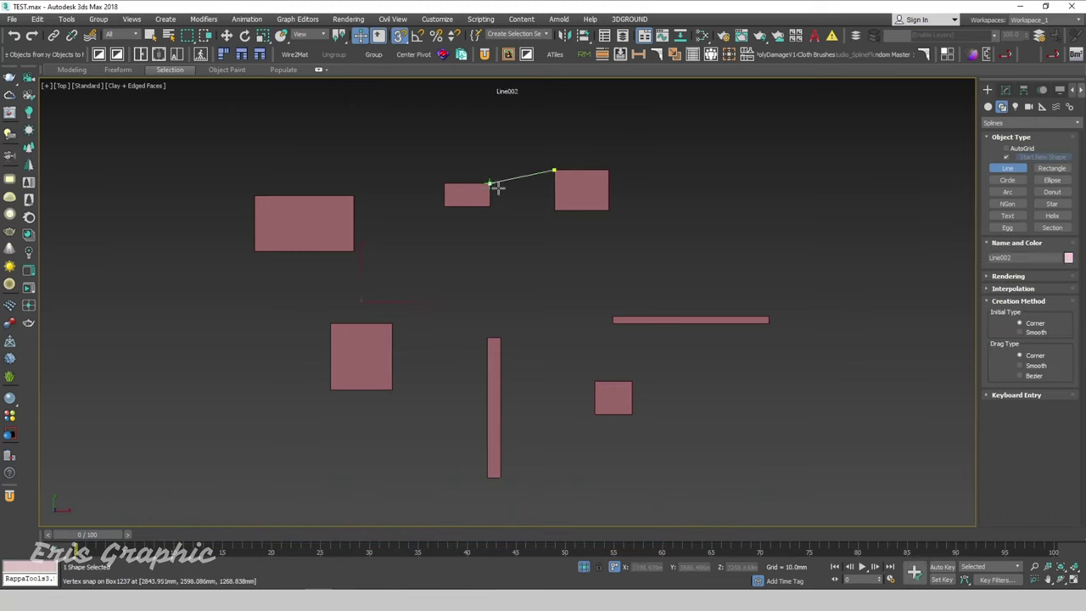
pyautogui.click(489, 183)
pyautogui.click(353, 196)
pyautogui.click(254, 251)
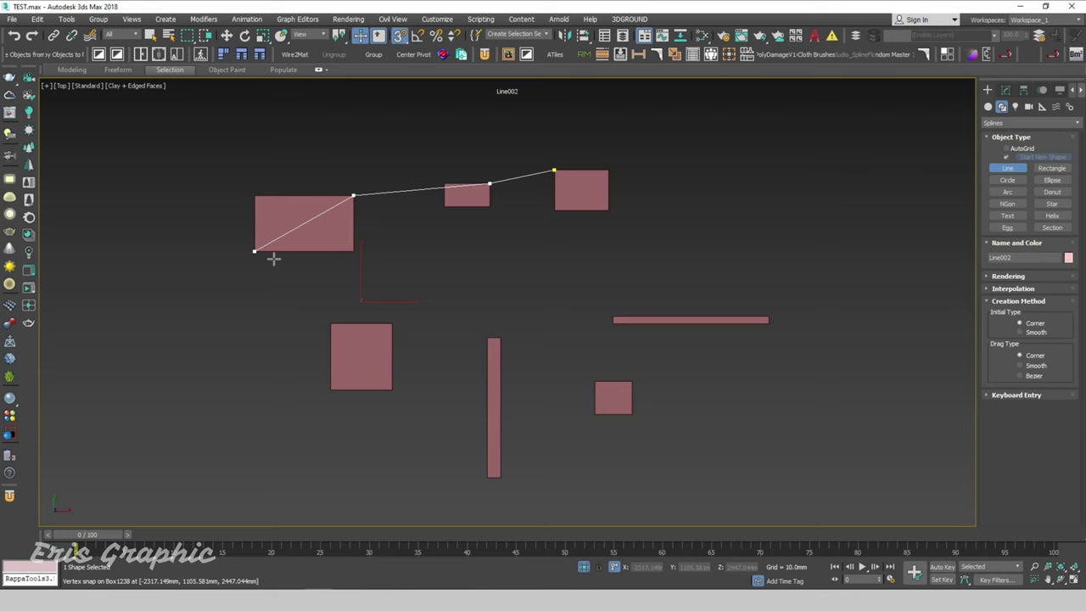
pyautogui.click(330, 324)
pyautogui.click(391, 389)
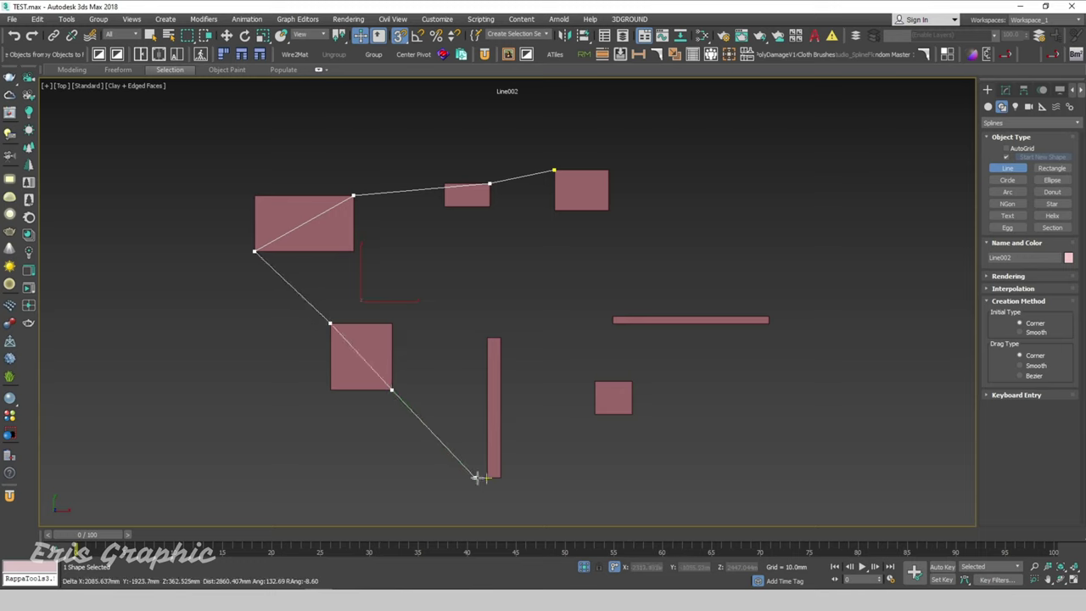
# Step: Add points on the thin bars and right-hand boxes, then close the spline at its start
pyautogui.click(487, 476)
pyautogui.click(631, 413)
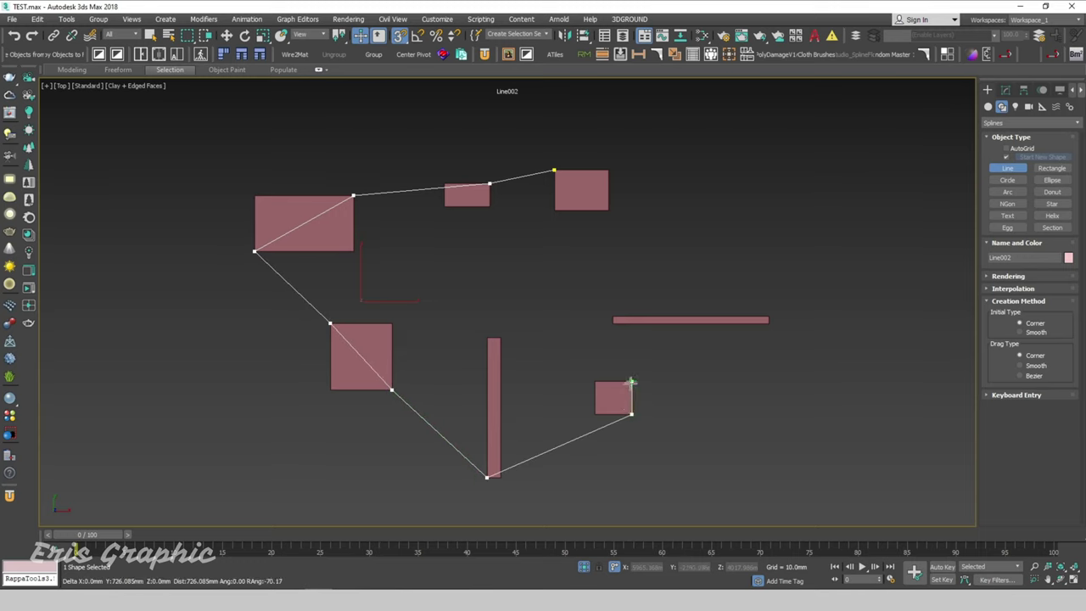
pyautogui.click(768, 322)
pyautogui.click(612, 318)
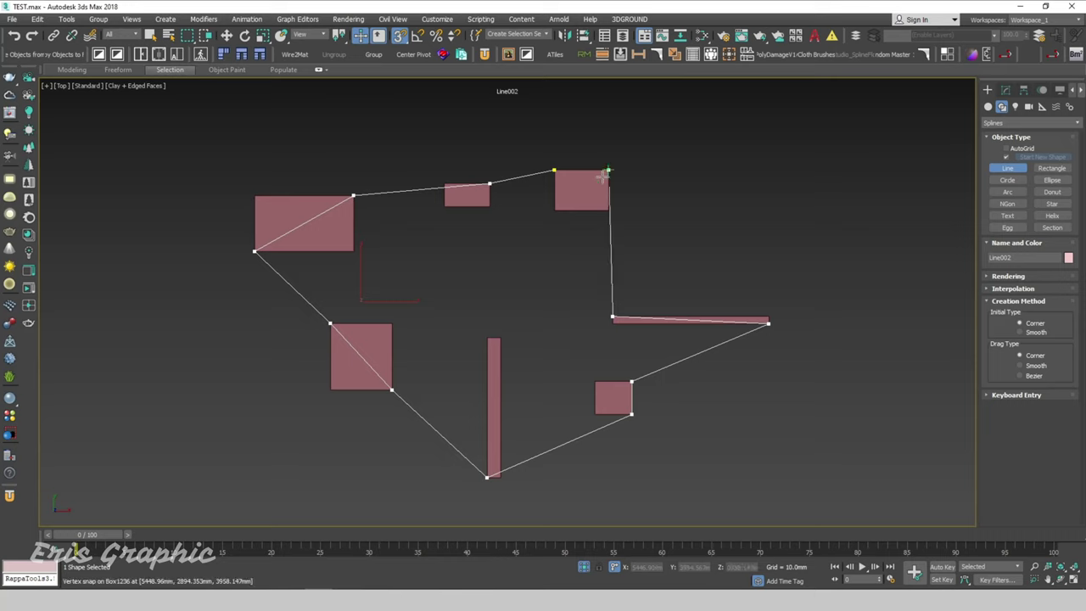
pyautogui.click(607, 210)
pyautogui.click(553, 171)
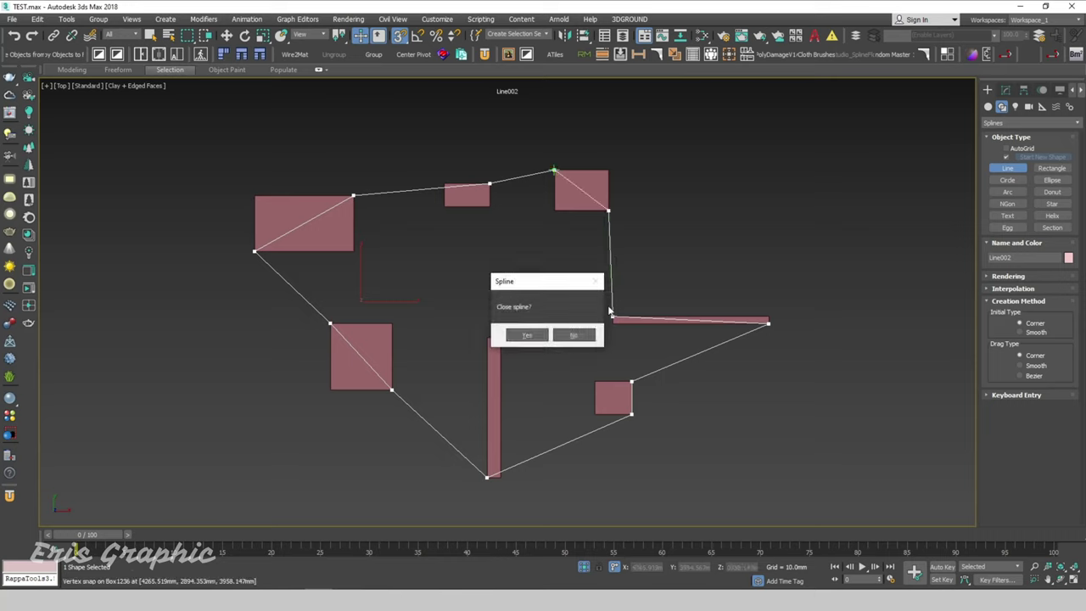
pyautogui.click(527, 336)
pyautogui.rightClick(650, 211)
pyautogui.moveTo(650, 211)
pyautogui.keyDown('alt'); pyautogui.mouseDown(button='middle')
pyautogui.moveTo(673, 252)
pyautogui.moveTo(641, 159)
pyautogui.mouseUp(button='middle'); pyautogui.keyUp('alt')
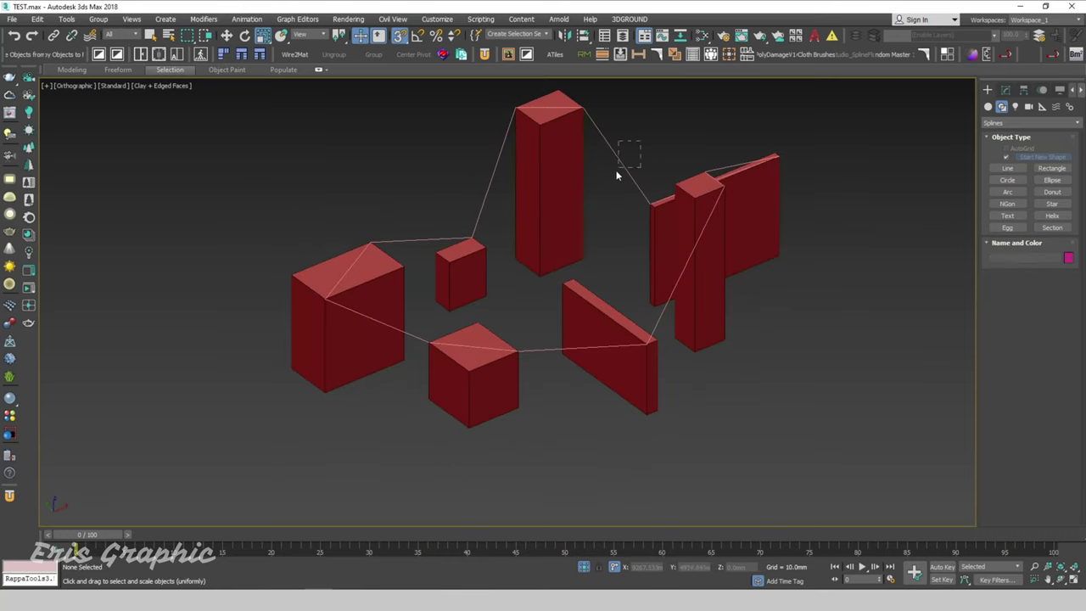
# Step: Select Line002, isolate it with Alt+Q and view it from the front
pyautogui.moveTo(618, 176); pyautogui.dragTo(618, 178)
pyautogui.moveTo(617, 178)
pyautogui.keyDown('alt'); pyautogui.mouseDown(button='middle')
pyautogui.moveTo(568, 267)
pyautogui.moveTo(652, 180)
pyautogui.mouseUp(button='middle'); pyautogui.keyUp('alt')
pyautogui.hotkey('alt', 'q')
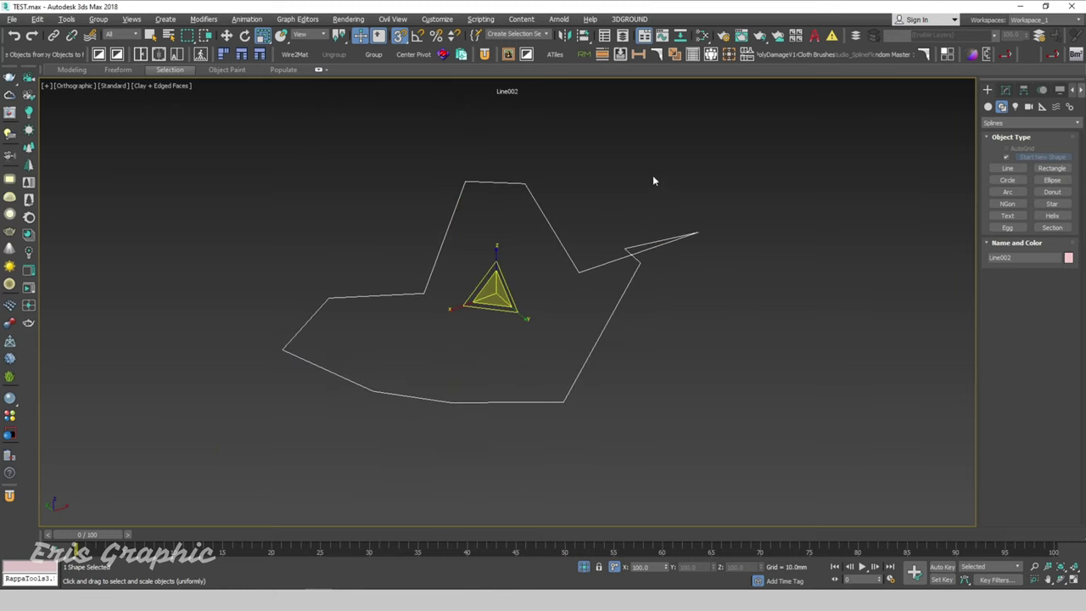
pyautogui.press('f')
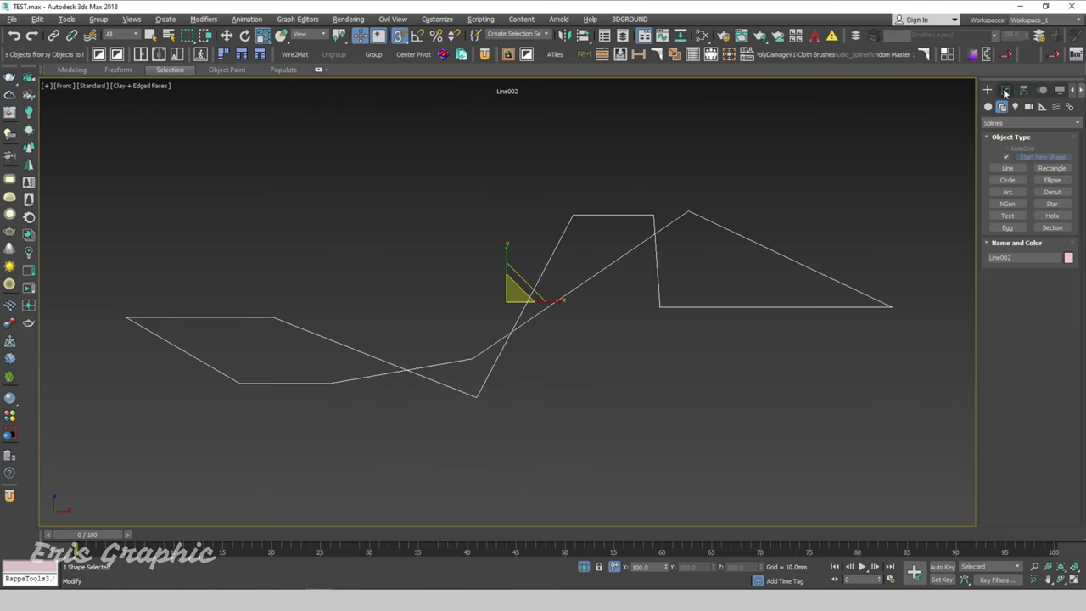
# Step: In Vertex mode, raise two of Line002's vertices, then undo a move
pyautogui.click(1005, 90)
pyautogui.click(1016, 339)
pyautogui.moveTo(870, 304); pyautogui.dragTo(781, 315, button='middle')
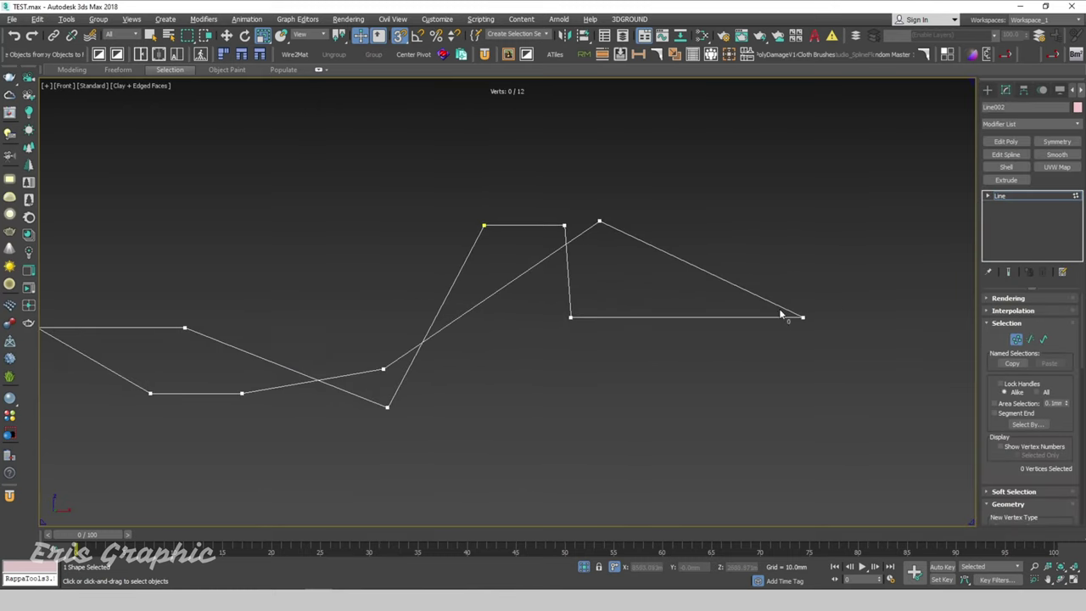
pyautogui.click(570, 317)
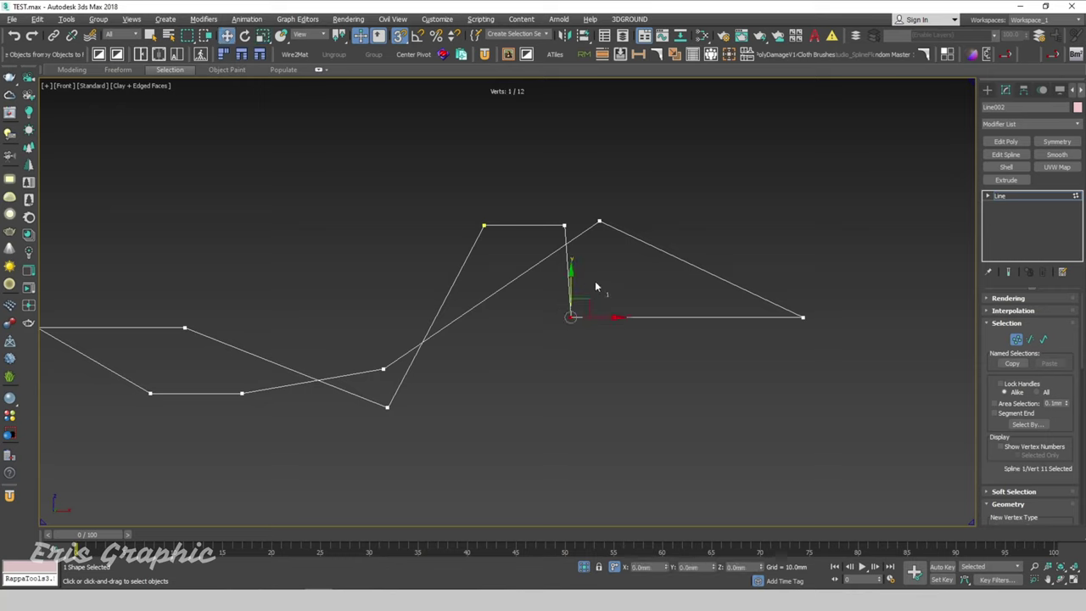
pyautogui.moveTo(595, 290); pyautogui.dragTo(611, 216)
pyautogui.click(800, 313)
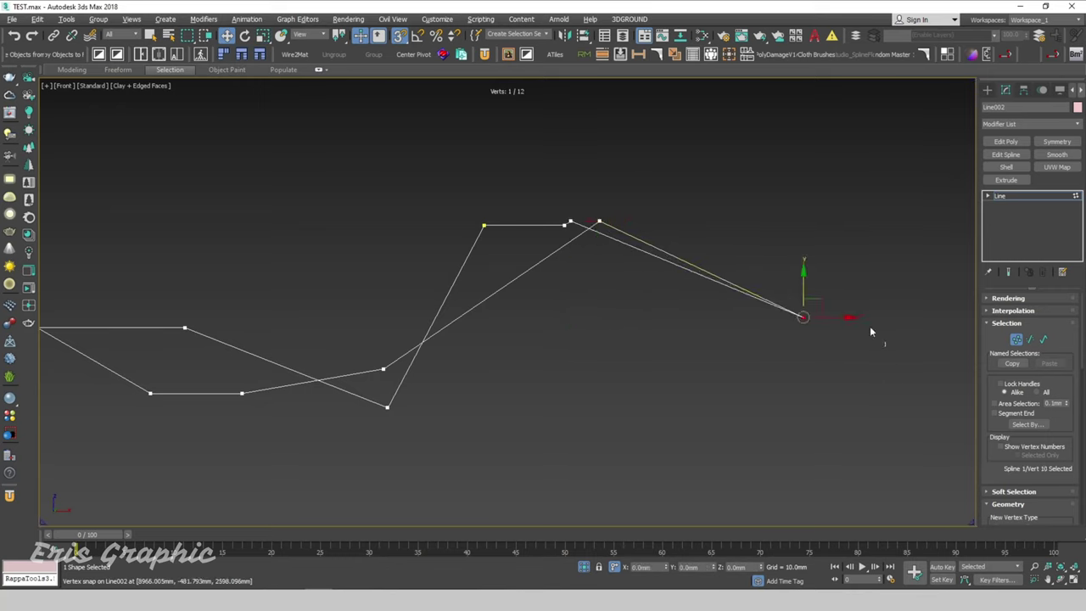
pyautogui.moveTo(803, 279); pyautogui.dragTo(599, 220)
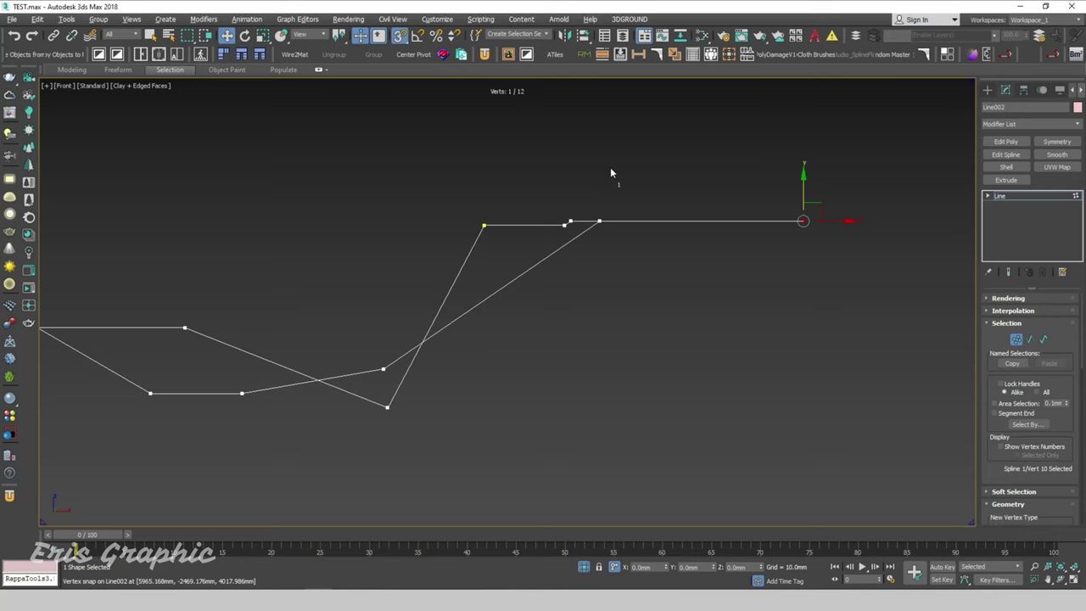
pyautogui.hotkey('ctrl', 'z')
pyautogui.hotkey('ctrl', 'z')
# Step: Exit Vertex mode and reselect Line002 from an angled view
pyautogui.keyDown('alt'); pyautogui.moveTo(637, 218); pyautogui.dragTo(971, 329, button='middle'); pyautogui.keyUp('alt')
pyautogui.click(1016, 341)
pyautogui.click(736, 214)
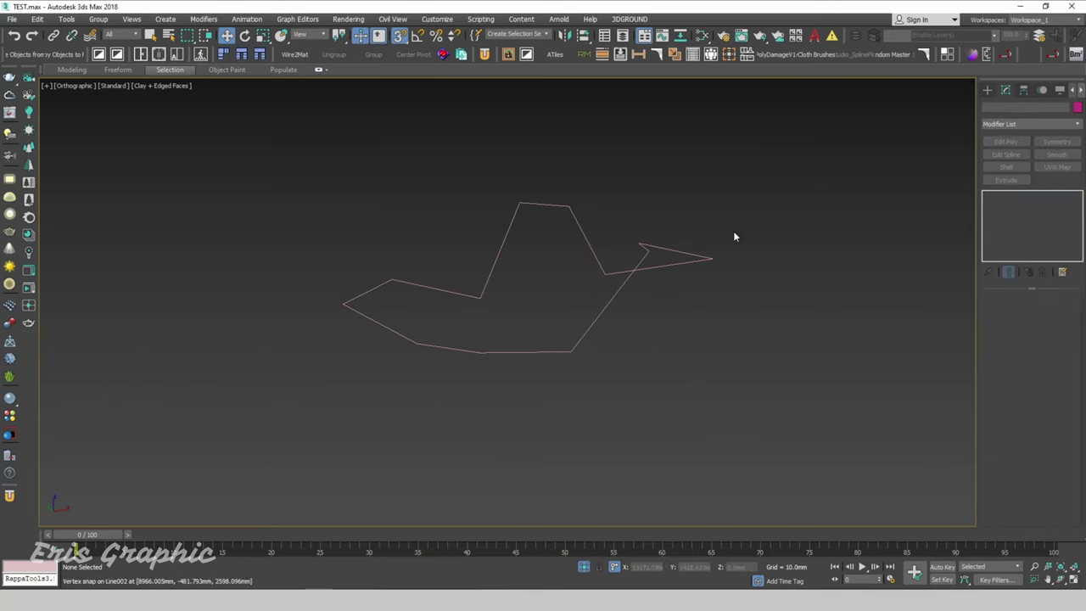
pyautogui.hotkey('ctrl', 'z')
pyautogui.moveTo(739, 237)
pyautogui.keyDown('alt'); pyautogui.mouseDown(button='middle')
pyautogui.moveTo(757, 264)
pyautogui.moveTo(659, 260)
pyautogui.mouseUp(button='middle'); pyautogui.keyUp('alt')
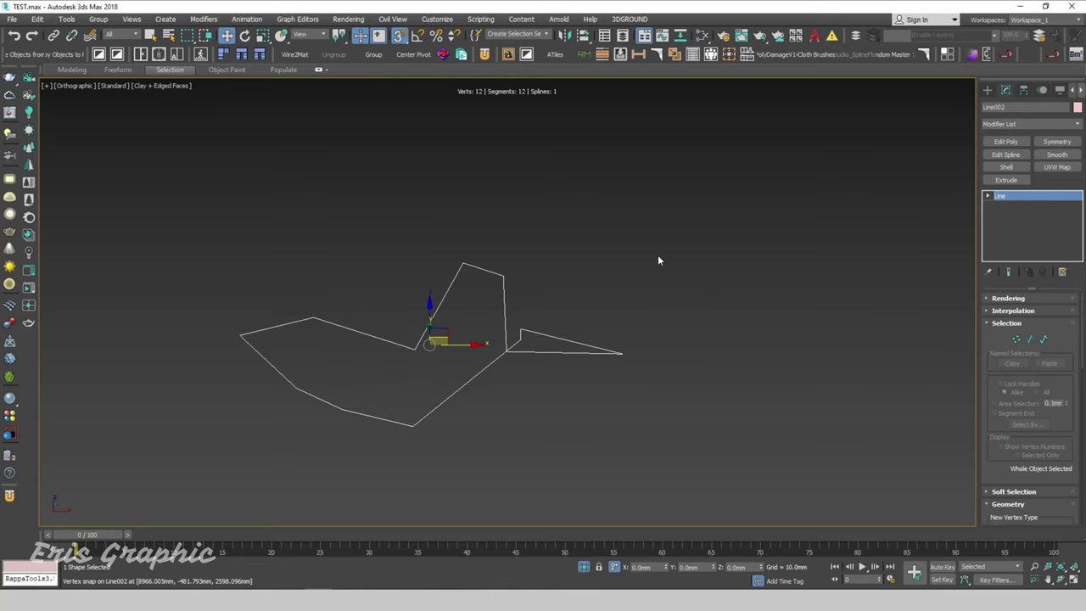
# Step: Enable 5% Percent Snap after reviewing Grid and Snap Settings, then reselect the spline
pyautogui.rightClick(437, 35)
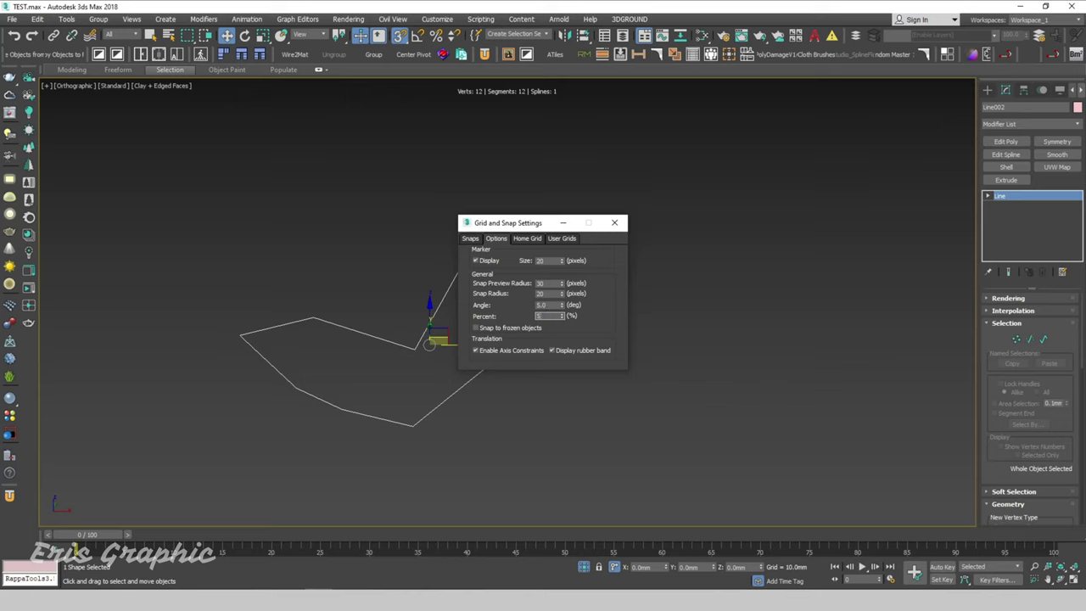
pyautogui.click(615, 223)
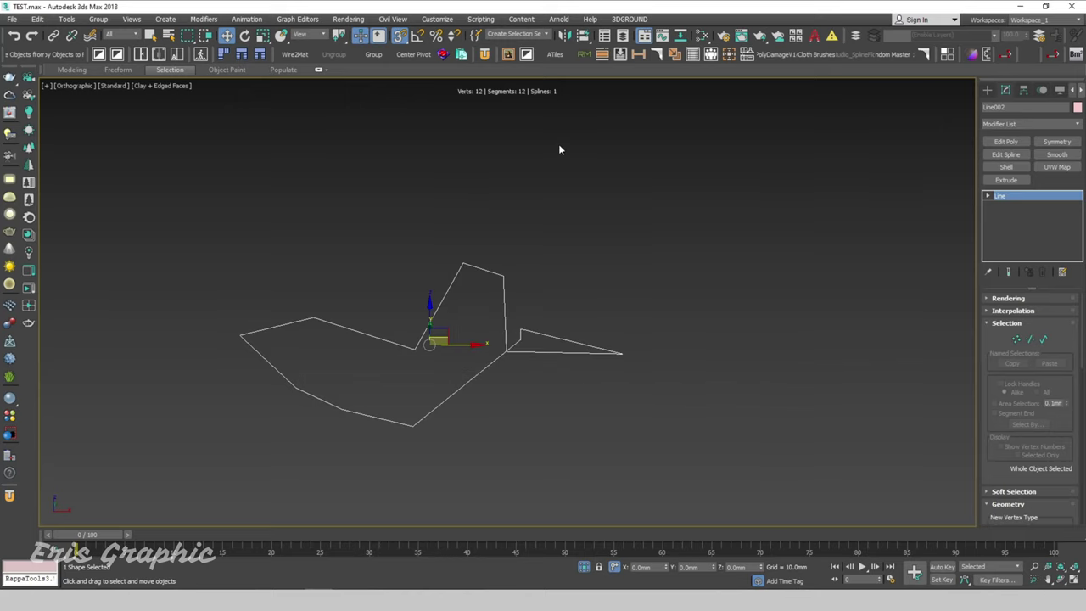
pyautogui.click(437, 36)
pyautogui.click(644, 317)
pyautogui.click(588, 352)
# Step: In Spline sub-object mode, scale the whole of Line002 to 0% on Y
pyautogui.press('f')
pyautogui.press('z')
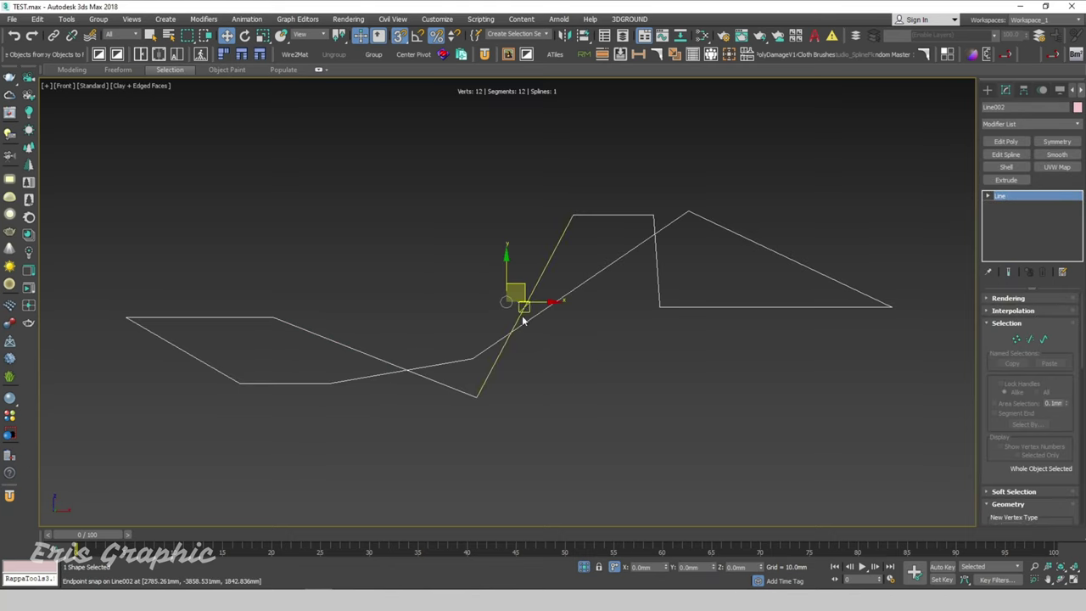
pyautogui.click(1042, 340)
pyautogui.scroll(-3, 678, 242)
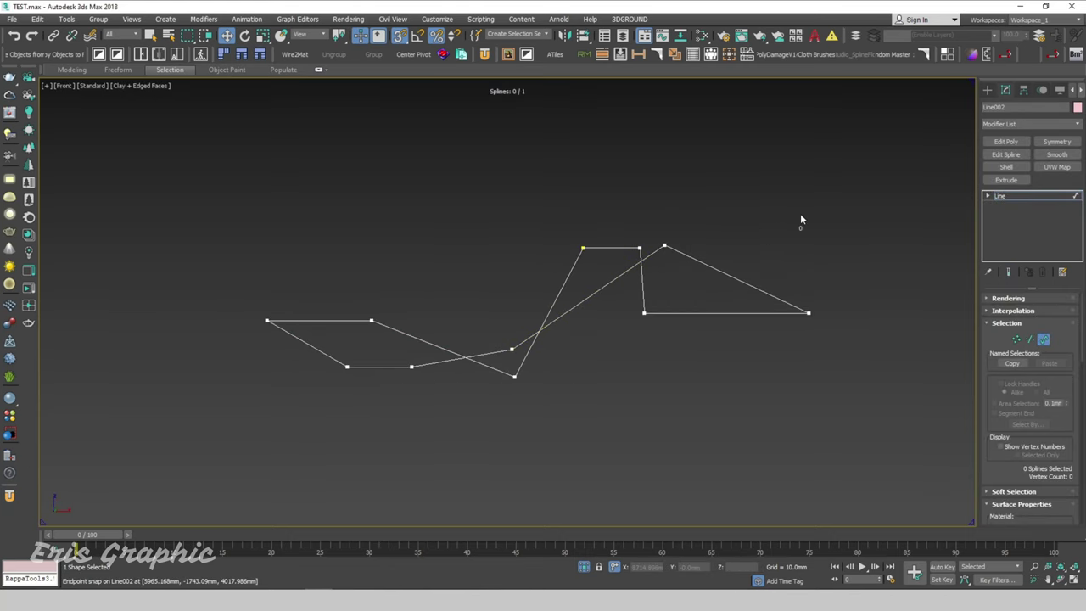
pyautogui.moveTo(245, 433); pyautogui.dragTo(190, 444)
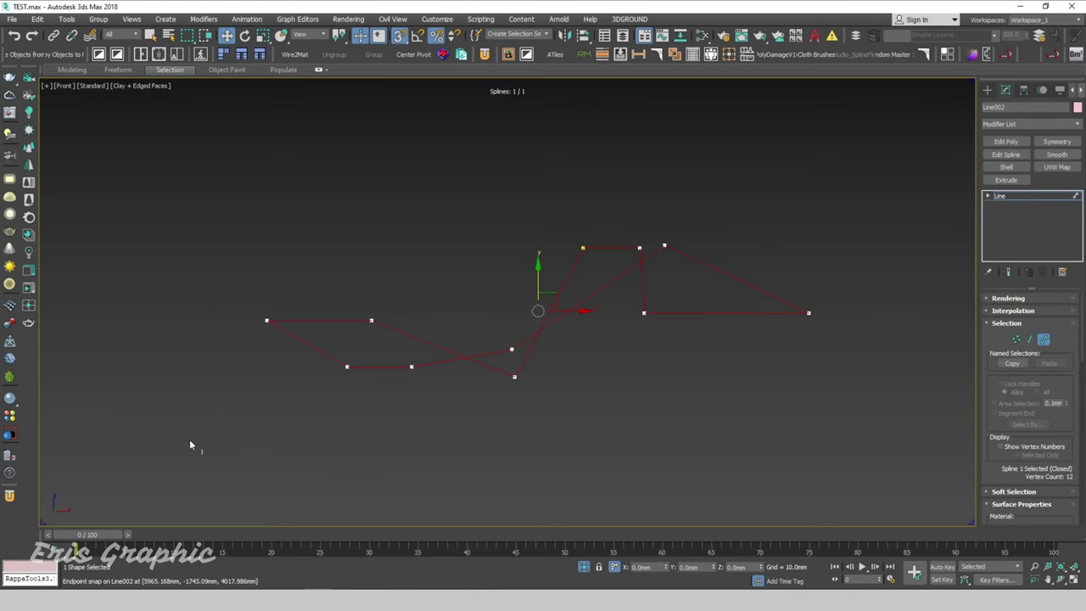
pyautogui.click(263, 36)
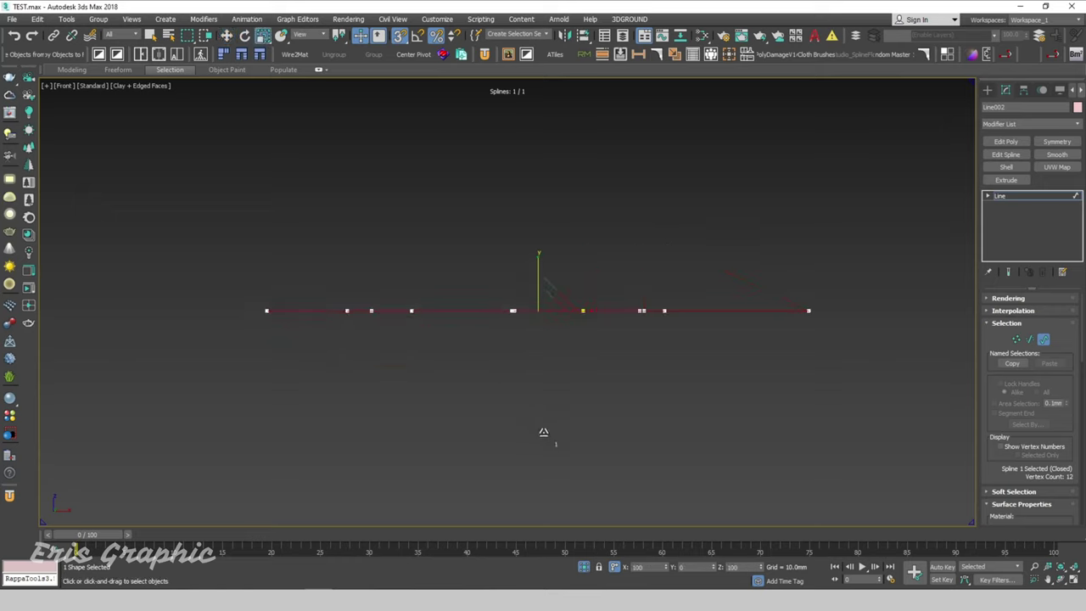
pyautogui.moveTo(544, 459); pyautogui.dragTo(559, 417)
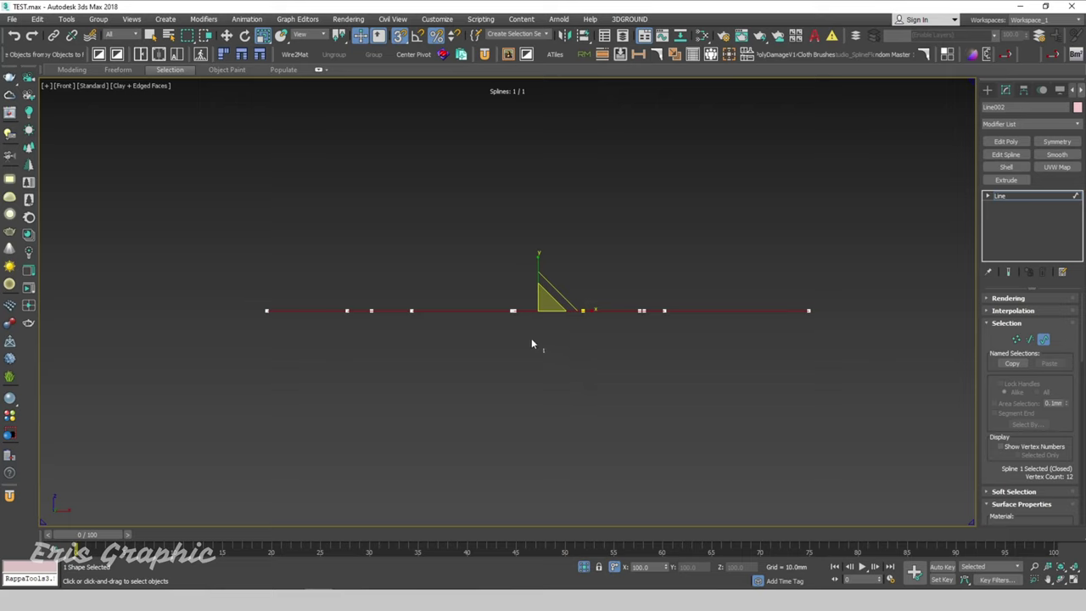
# Step: Confirm the spline is flat, then exit sub-object mode and deselect it
pyautogui.moveTo(526, 342)
pyautogui.keyDown('alt'); pyautogui.mouseDown(button='middle')
pyautogui.moveTo(555, 381)
pyautogui.moveTo(472, 359)
pyautogui.moveTo(525, 371)
pyautogui.mouseUp(button='middle'); pyautogui.keyUp('alt')
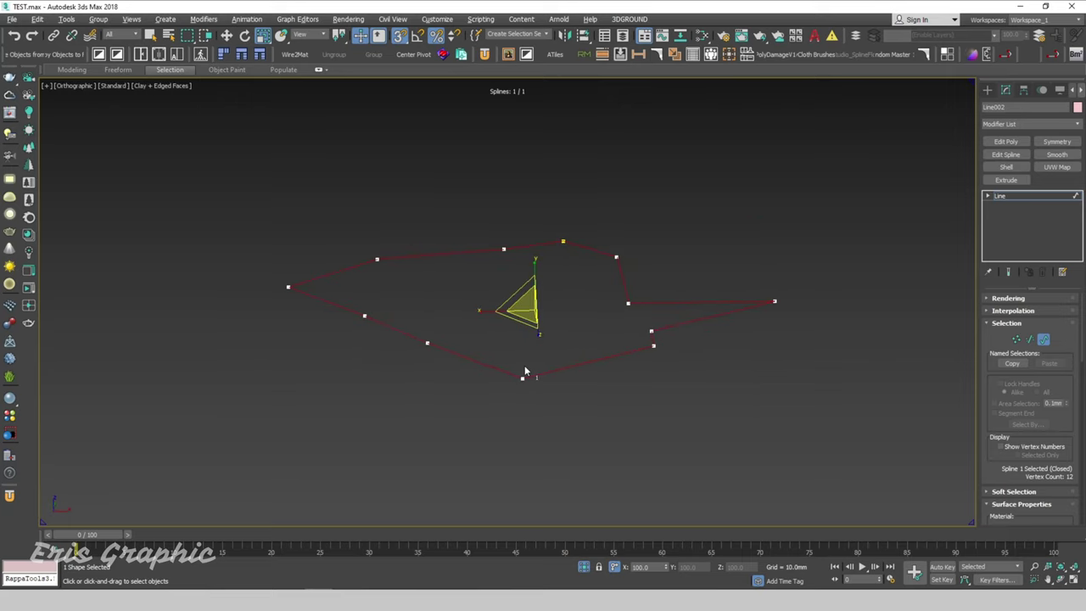
pyautogui.press('f')
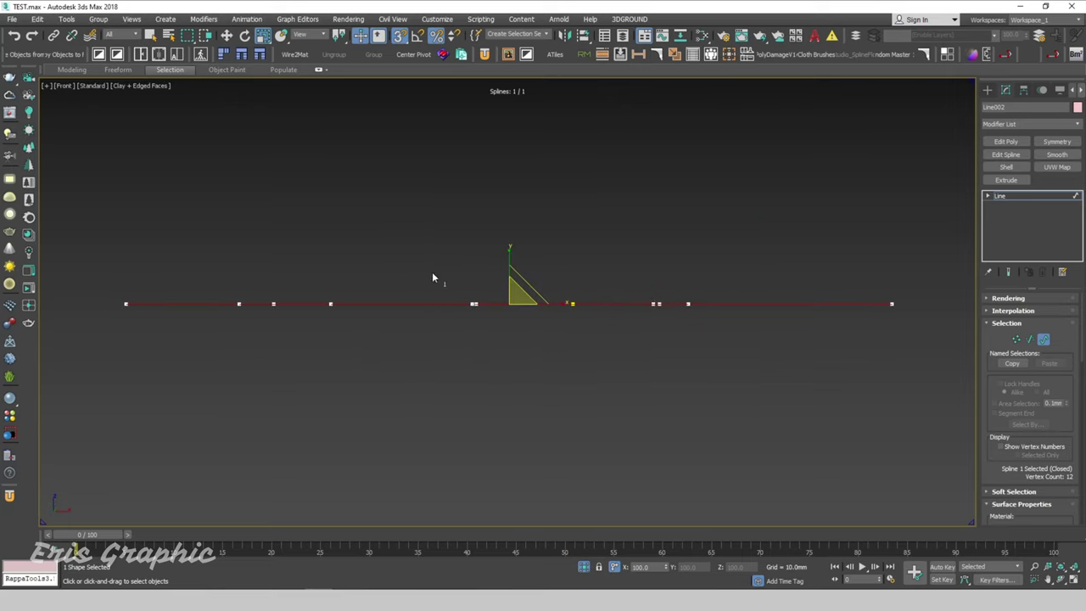
pyautogui.scroll(-2, 432, 278)
pyautogui.click(1045, 340)
pyautogui.click(696, 257)
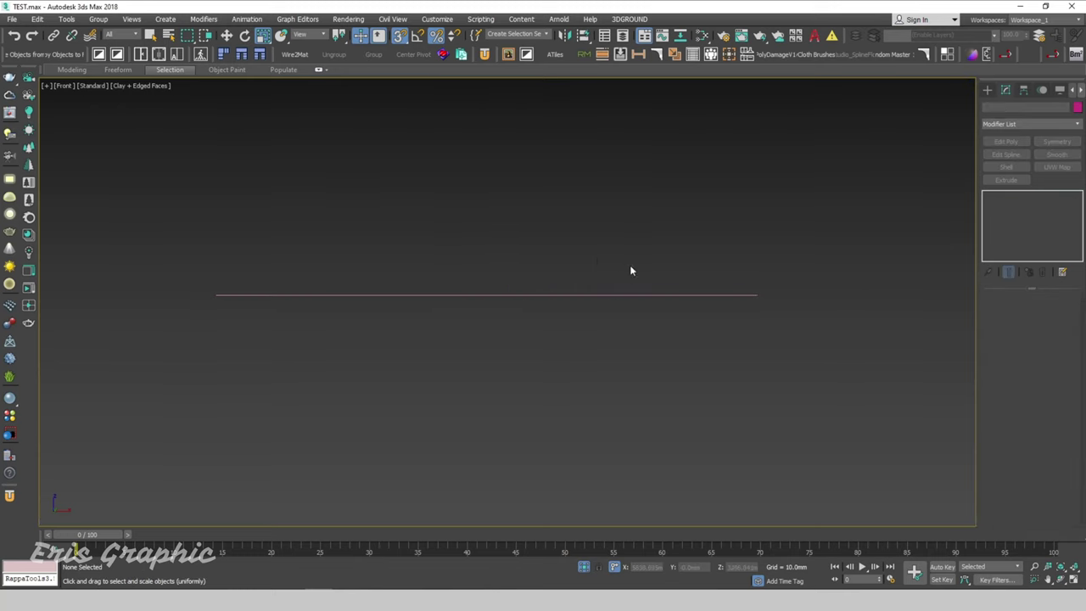
pyautogui.moveTo(629, 265)
pyautogui.mouseDown(button='middle')
pyautogui.moveTo(497, 272)
pyautogui.moveTo(594, 254)
pyautogui.mouseUp(button='middle')
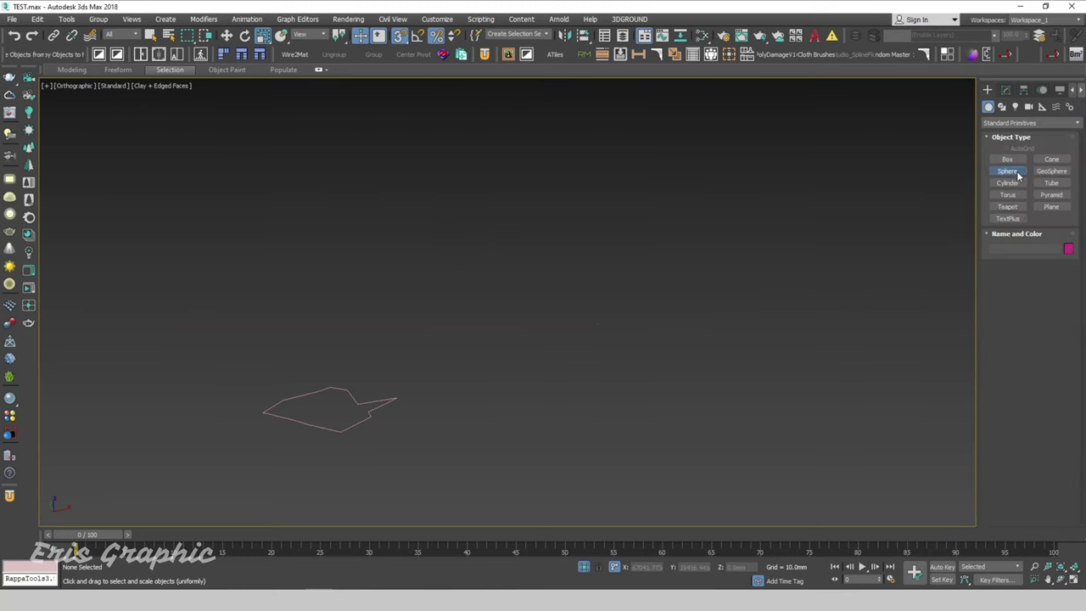
# Step: Create a sphere, Sphere001, near the scene centre
pyautogui.click(1019, 174)
pyautogui.moveTo(523, 370); pyautogui.dragTo(523, 320)
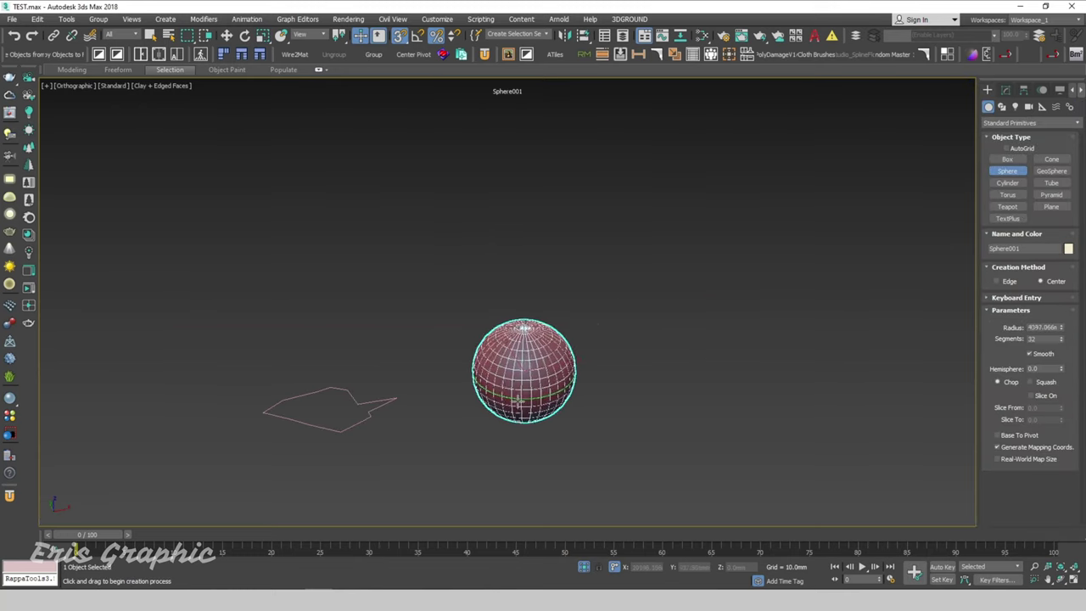
pyautogui.rightClick(633, 298)
# Step: Reselect the sphere and Shift-drag a clone of it off to the right
pyautogui.press('r')
pyautogui.press('z')
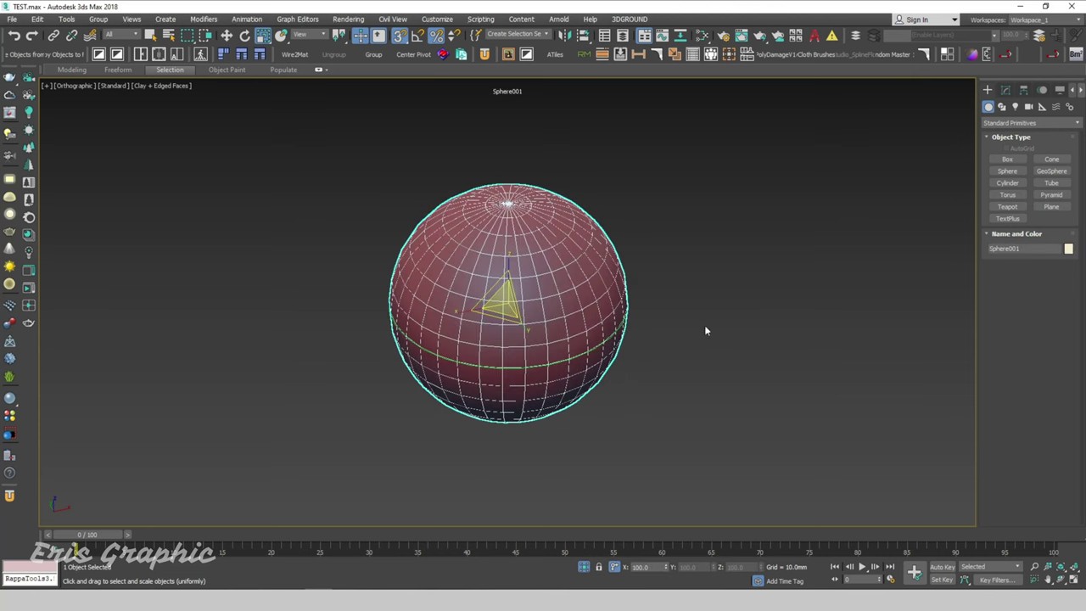
pyautogui.moveTo(659, 431); pyautogui.dragTo(456, 269)
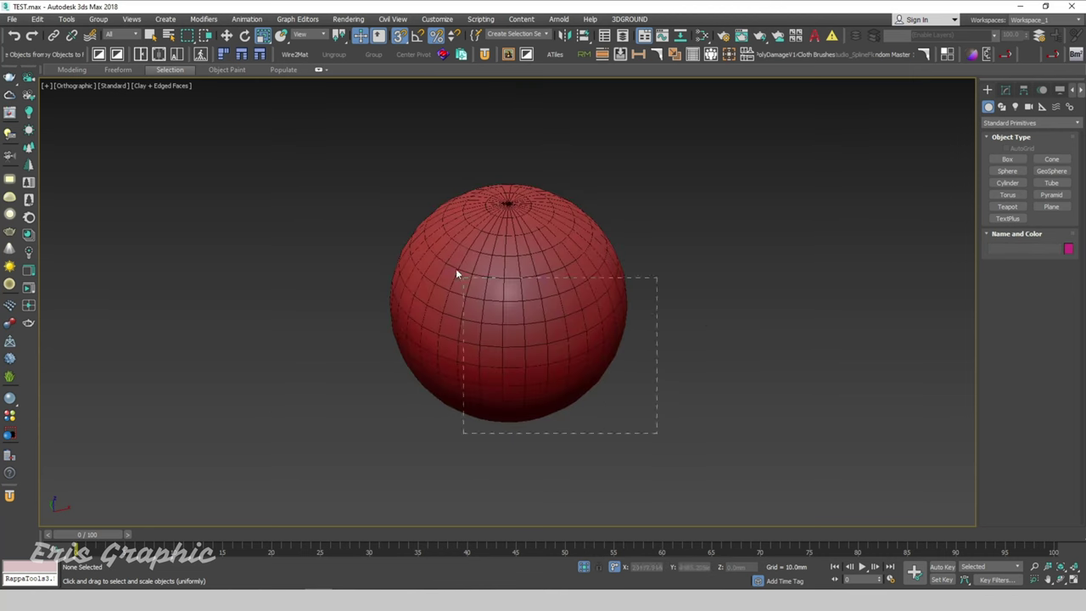
pyautogui.click(228, 35)
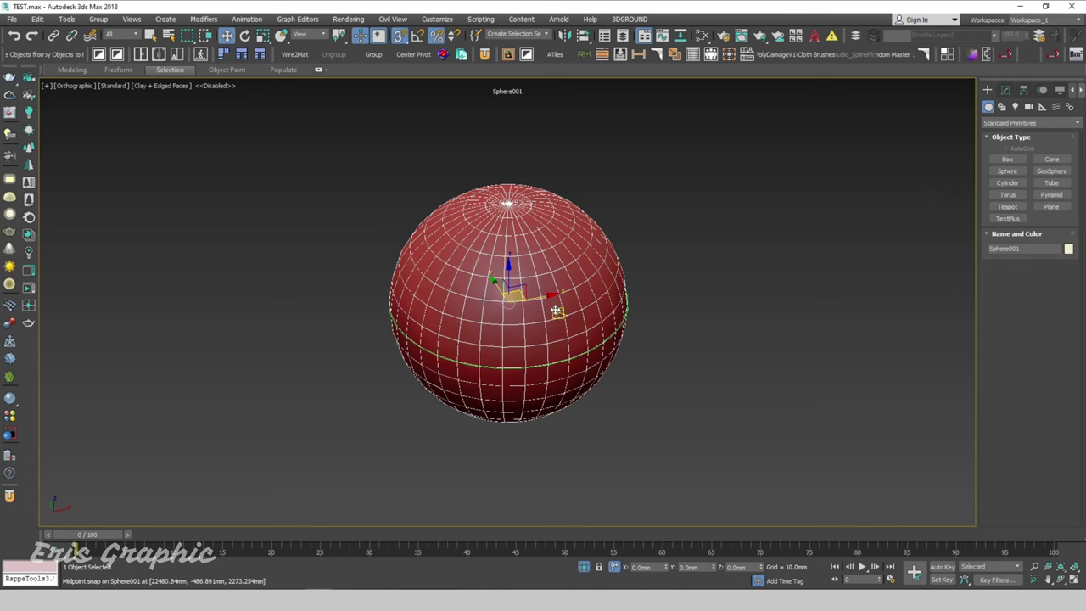
pyautogui.keyDown('shift'); pyautogui.moveTo(540, 303); pyautogui.dragTo(888, 288); pyautogui.keyUp('shift')
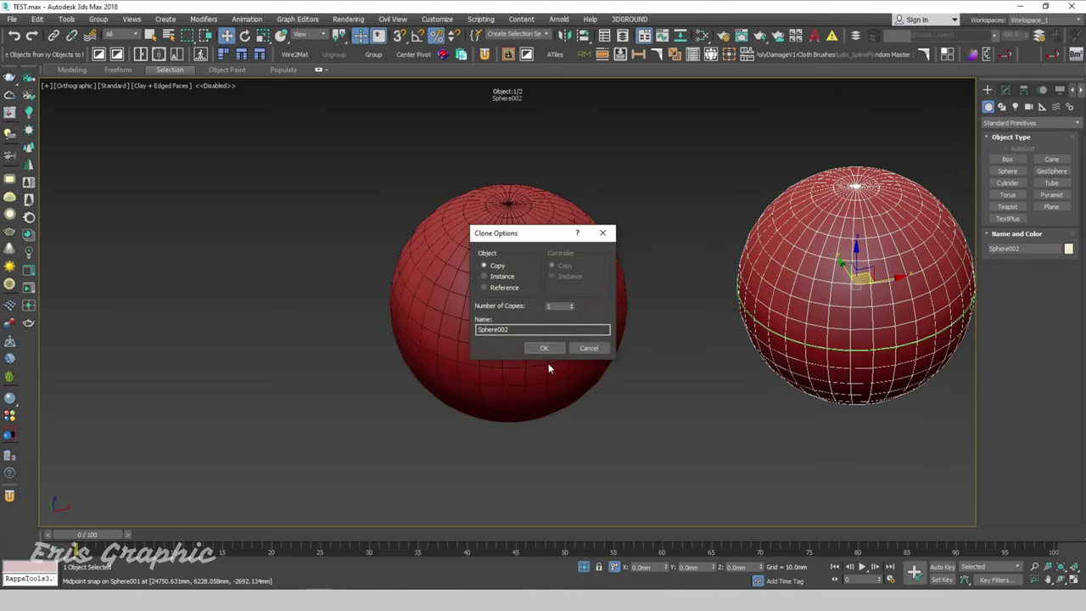
# Step: Accept the copy as Sphere002 and frame the original sphere in the Front view
pyautogui.click(544, 347)
pyautogui.click(705, 359)
pyautogui.press('f')
pyautogui.click(599, 307)
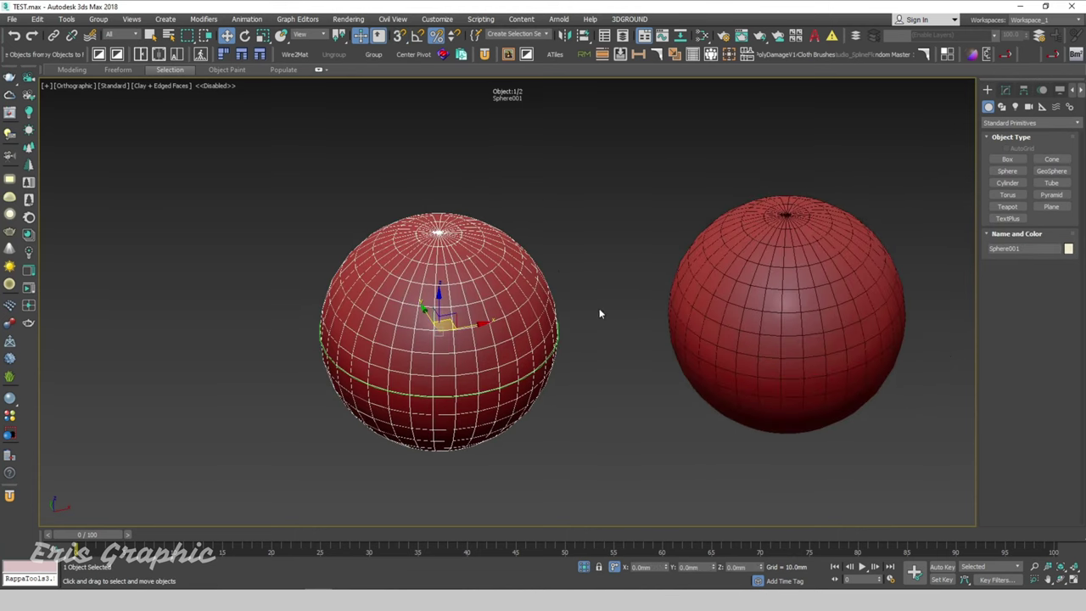
pyautogui.press('z')
# Step: Convert both spheres to Editable Poly, then select only the left sphere
pyautogui.scroll(-5, 556, 257)
pyautogui.keyDown('ctrl'); pyautogui.click(670, 254); pyautogui.keyUp('ctrl')
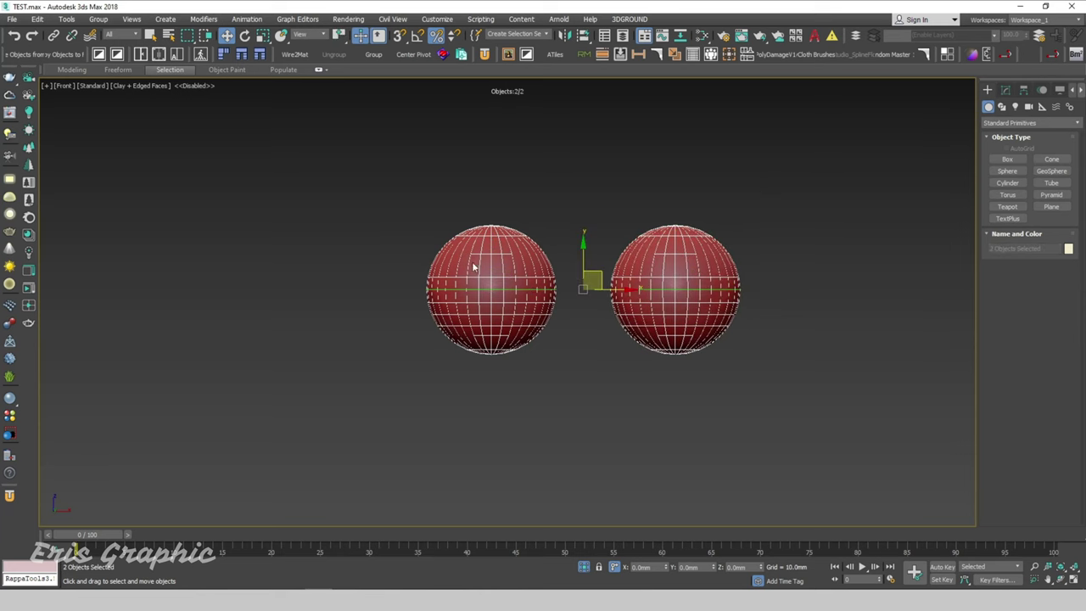
pyautogui.rightClick(472, 261)
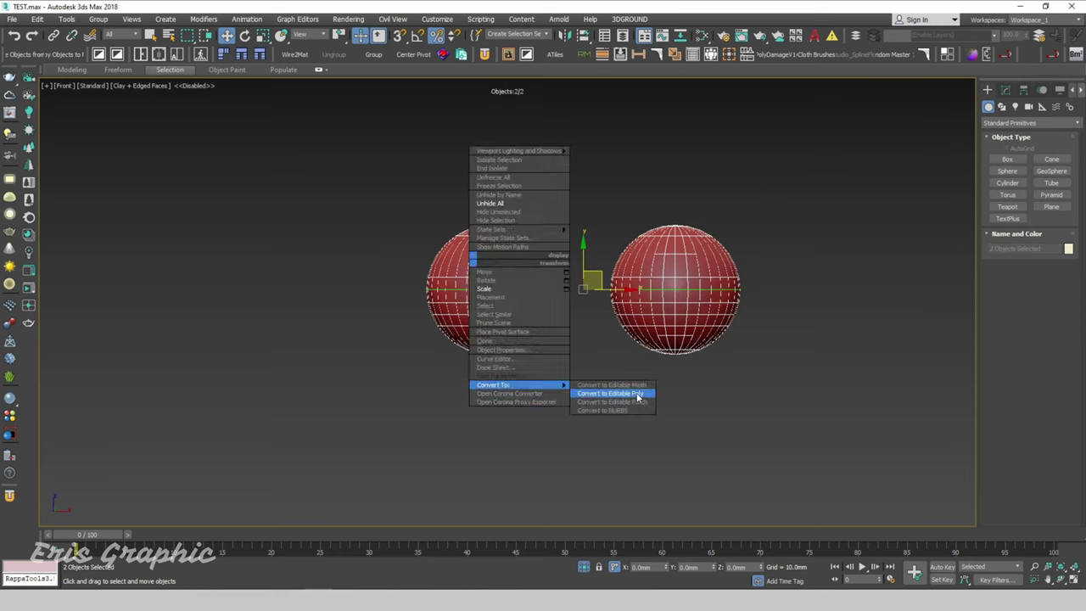
pyautogui.click(637, 393)
pyautogui.scroll(2, 663, 394)
pyautogui.moveTo(560, 376); pyautogui.dragTo(526, 447, button='middle')
pyautogui.moveTo(528, 466); pyautogui.dragTo(397, 293)
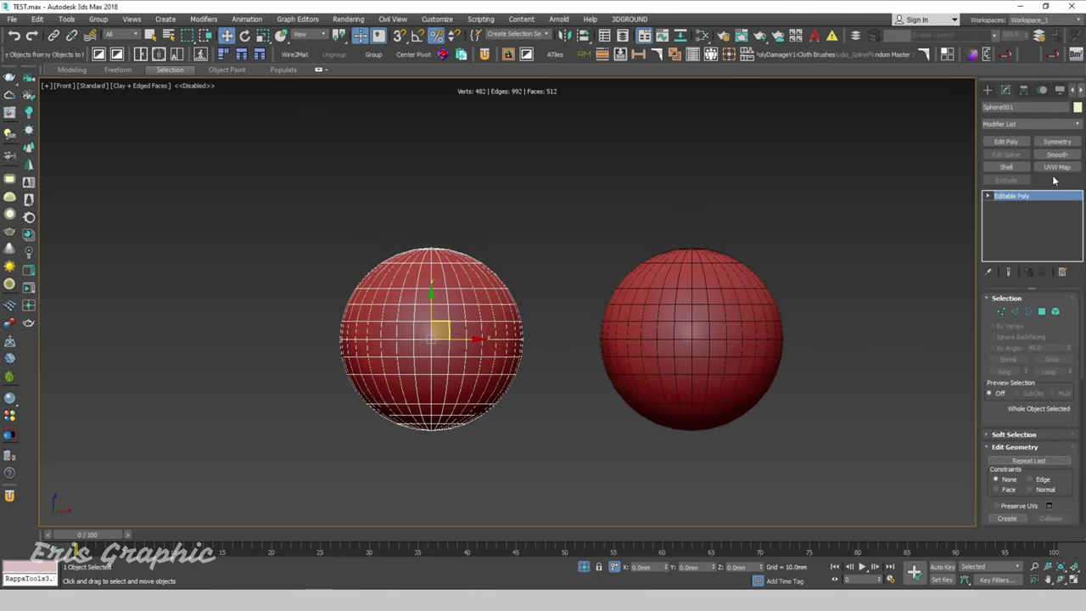
# Step: In Vertex mode, pull the left sphere's upper vertices up into a capsule
pyautogui.click(1001, 312)
pyautogui.moveTo(185, 207); pyautogui.dragTo(561, 331)
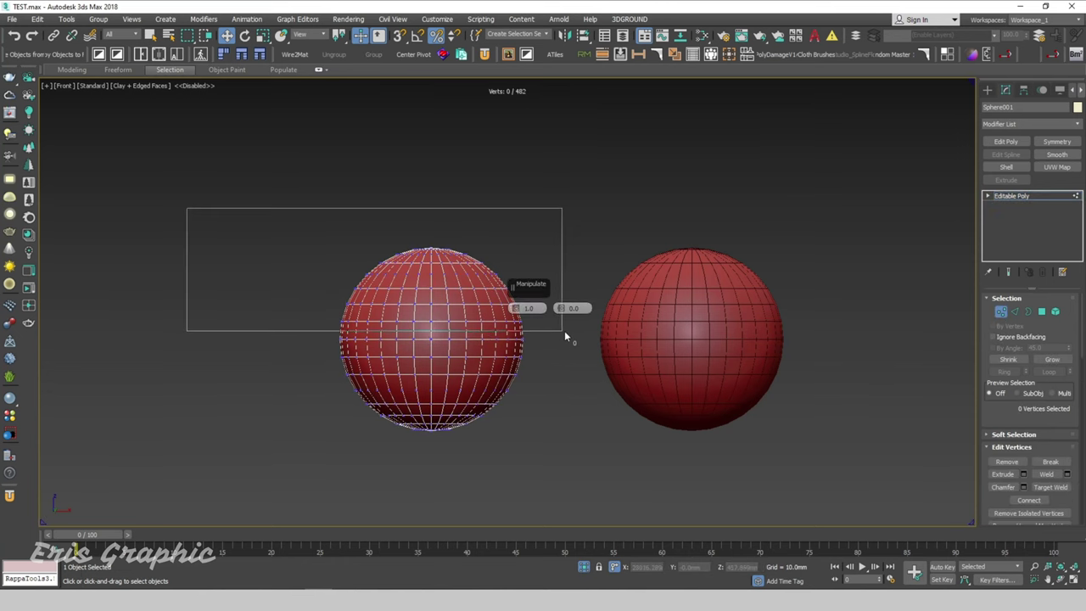
pyautogui.moveTo(424, 243)
pyautogui.mouseDown()
pyautogui.moveTo(447, 141)
pyautogui.moveTo(431, 97)
pyautogui.mouseUp()
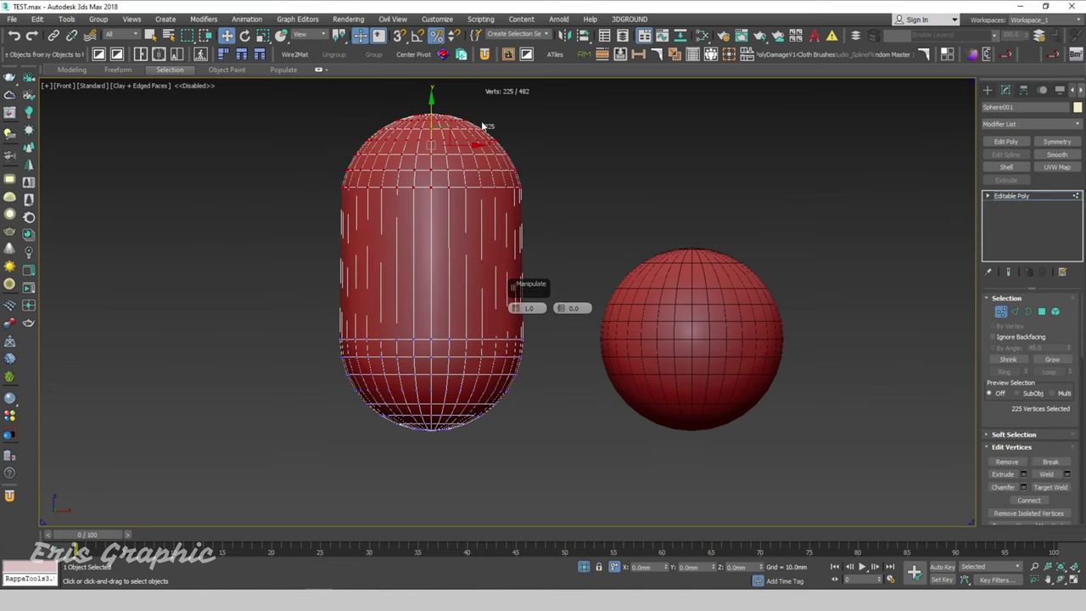
pyautogui.scroll(2, 274, 240)
pyautogui.moveTo(274, 240)
pyautogui.mouseDown(button='middle')
pyautogui.moveTo(618, 200)
pyautogui.moveTo(486, 223)
pyautogui.mouseUp(button='middle')
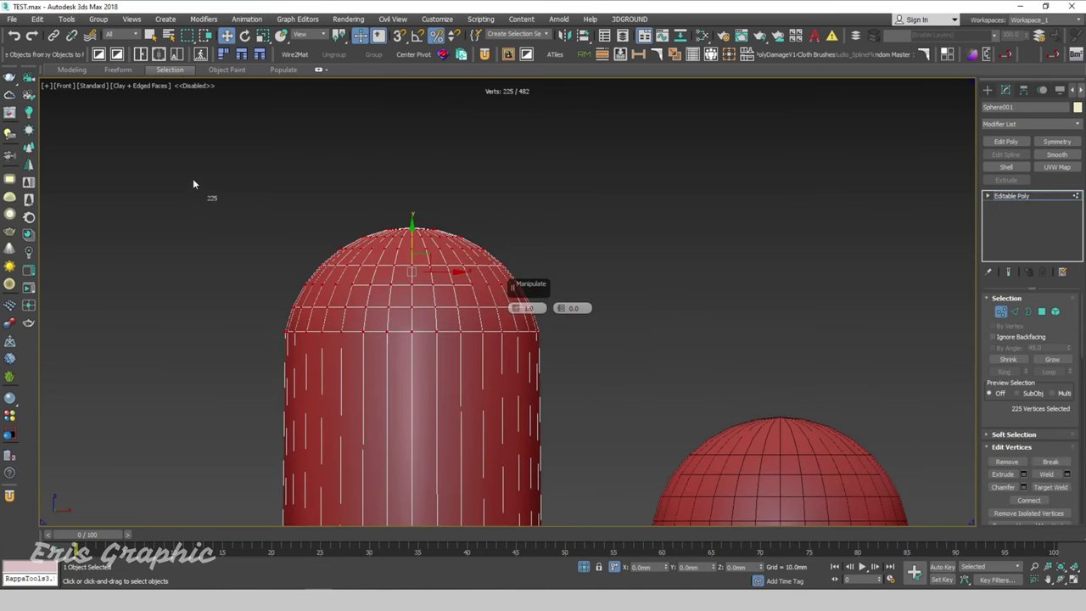
# Step: Scale the capsule's dome vertices to 0 on Y to flatten its top
pyautogui.moveTo(194, 178); pyautogui.dragTo(740, 379)
pyautogui.moveTo(720, 306); pyautogui.dragTo(693, 272, button='middle')
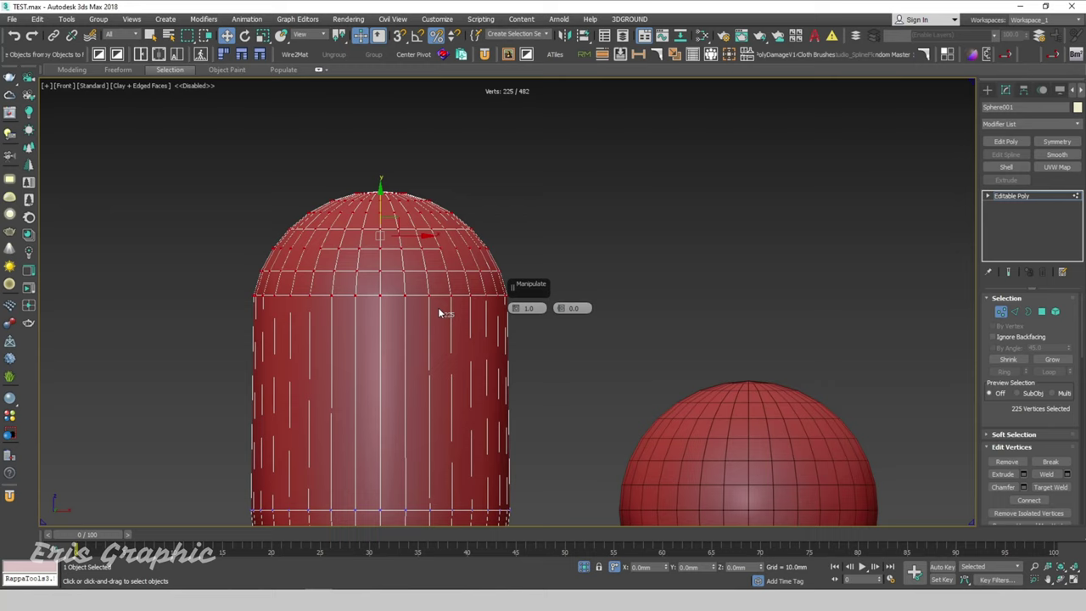
pyautogui.click(263, 38)
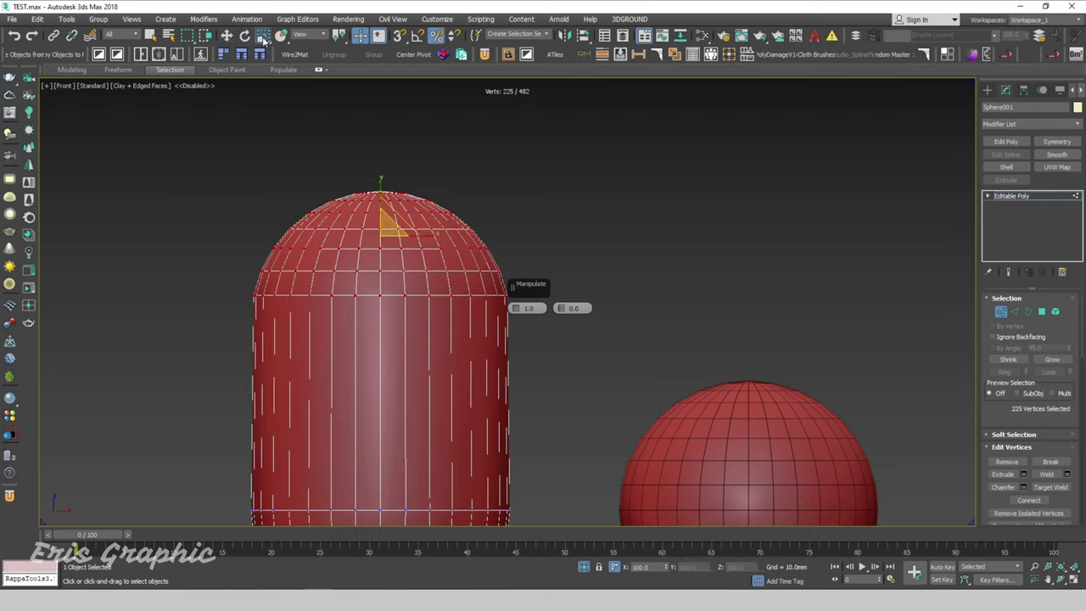
pyautogui.moveTo(381, 197); pyautogui.dragTo(385, 219)
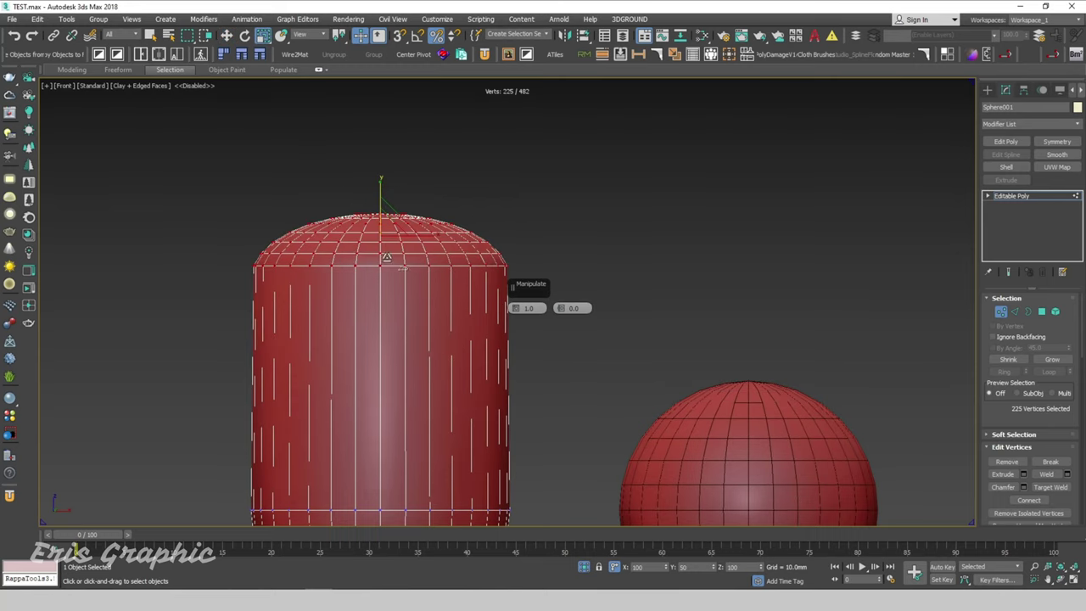
pyautogui.moveTo(386, 302); pyautogui.dragTo(392, 369)
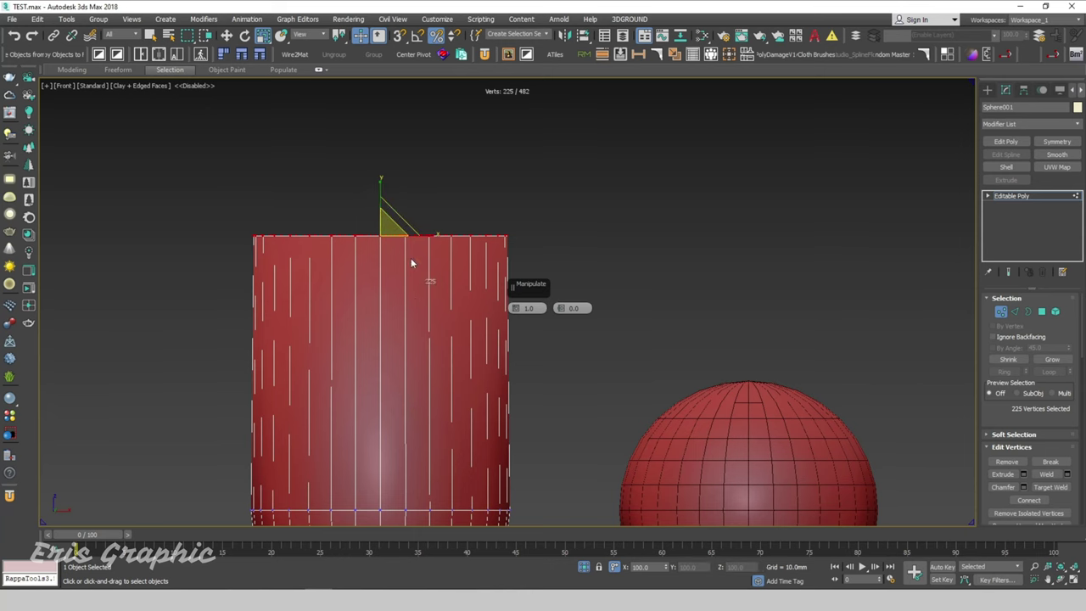
pyautogui.scroll(1, 365, 228)
pyautogui.scroll(-2, 365, 228)
pyautogui.moveTo(544, 210); pyautogui.dragTo(508, 226, button='middle')
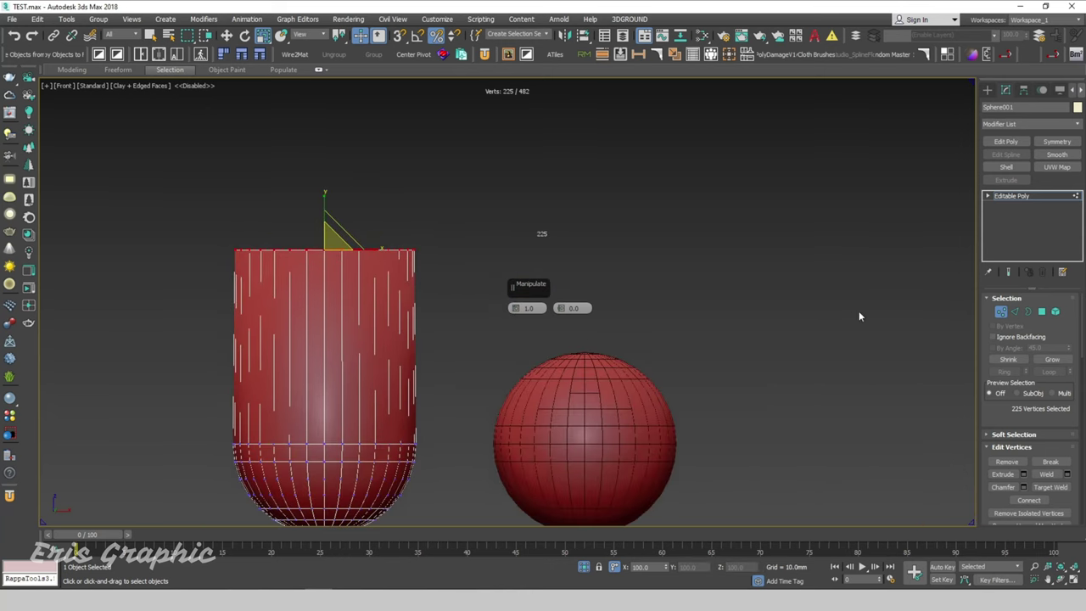
# Step: Clear the vertex selection, deselect the capsule and select the right sphere
pyautogui.click(909, 274)
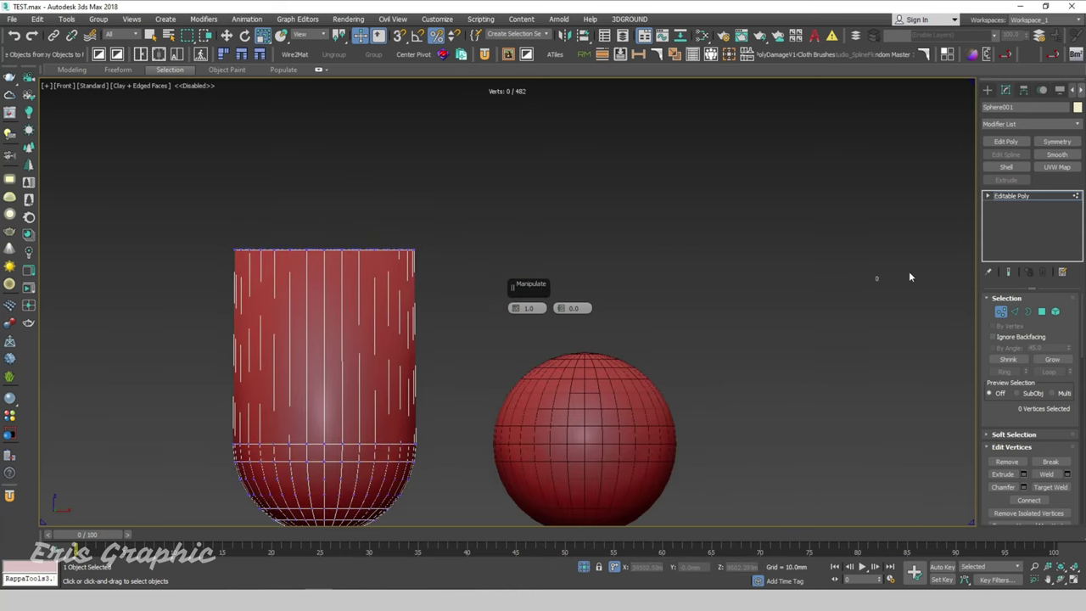
pyautogui.click(589, 269)
pyautogui.scroll(-2, 586, 284)
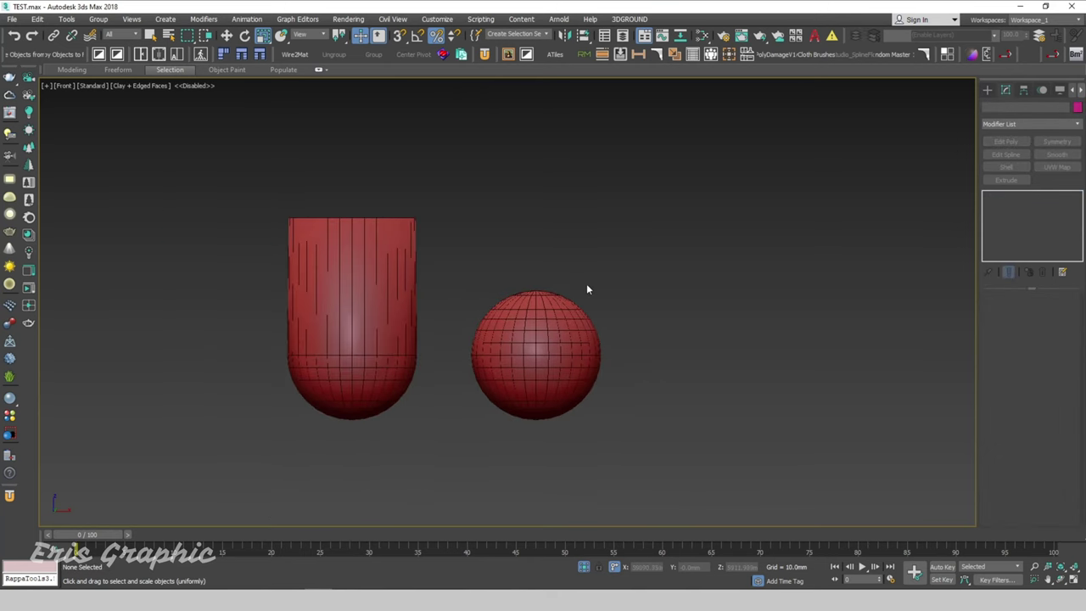
pyautogui.moveTo(606, 308); pyautogui.dragTo(507, 394)
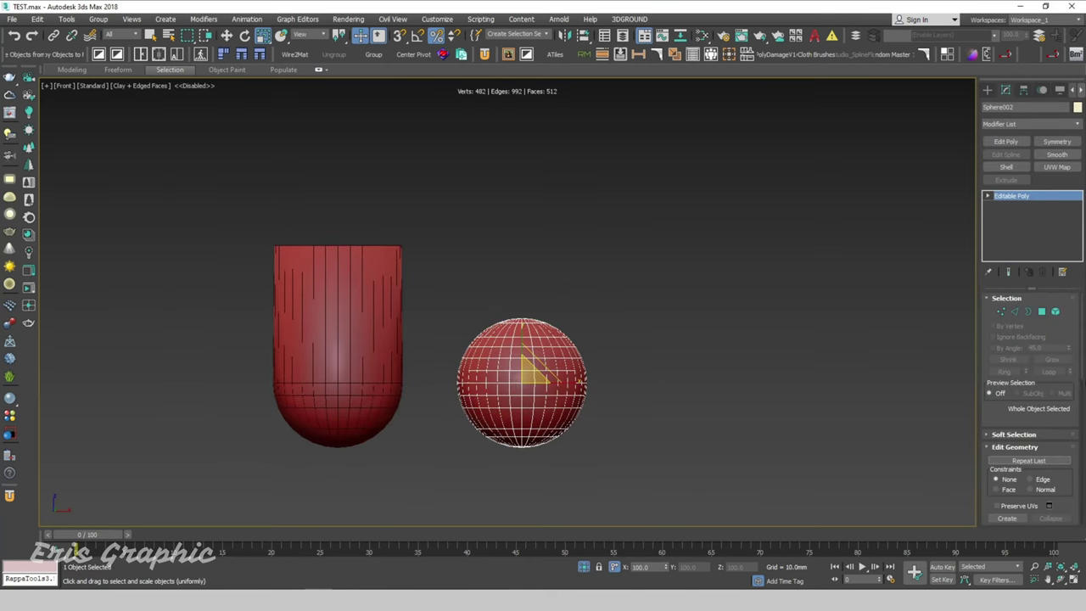
# Step: In Vertex mode, select Sphere002's upper vertices and stretch them upward
pyautogui.click(1002, 312)
pyautogui.moveTo(430, 265); pyautogui.dragTo(631, 366)
pyautogui.moveTo(521, 284); pyautogui.dragTo(546, 130)
pyautogui.moveTo(519, 297); pyautogui.dragTo(518, 123)
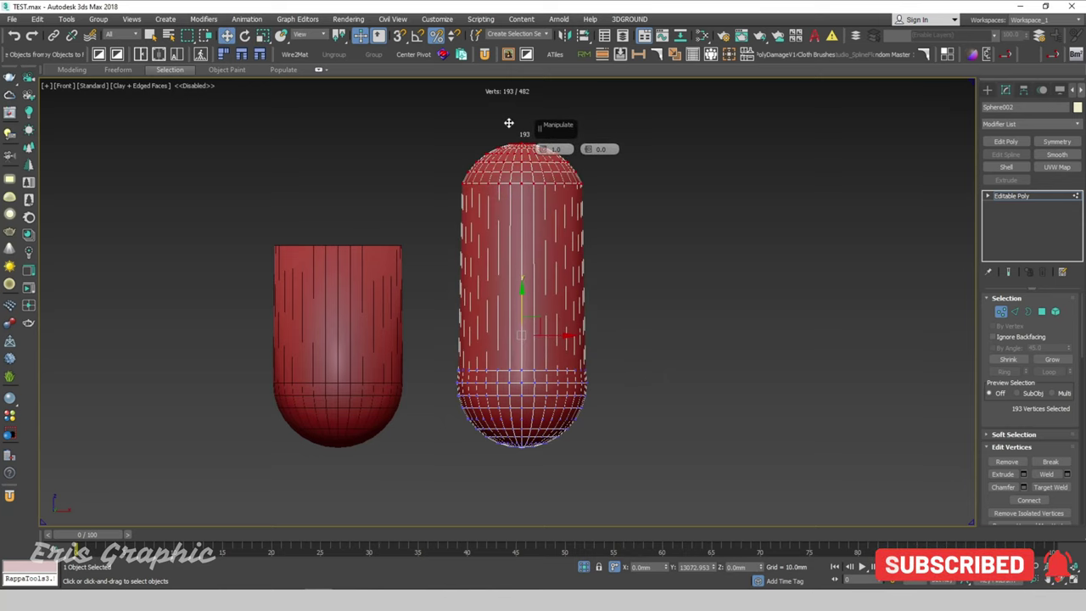
# Step: Flatten the top vertices with Make Planar Y and lower them level with Sphere001
pyautogui.moveTo(594, 254); pyautogui.dragTo(573, 329, button='middle')
pyautogui.moveTo(789, 302); pyautogui.dragTo(652, 300, button='middle')
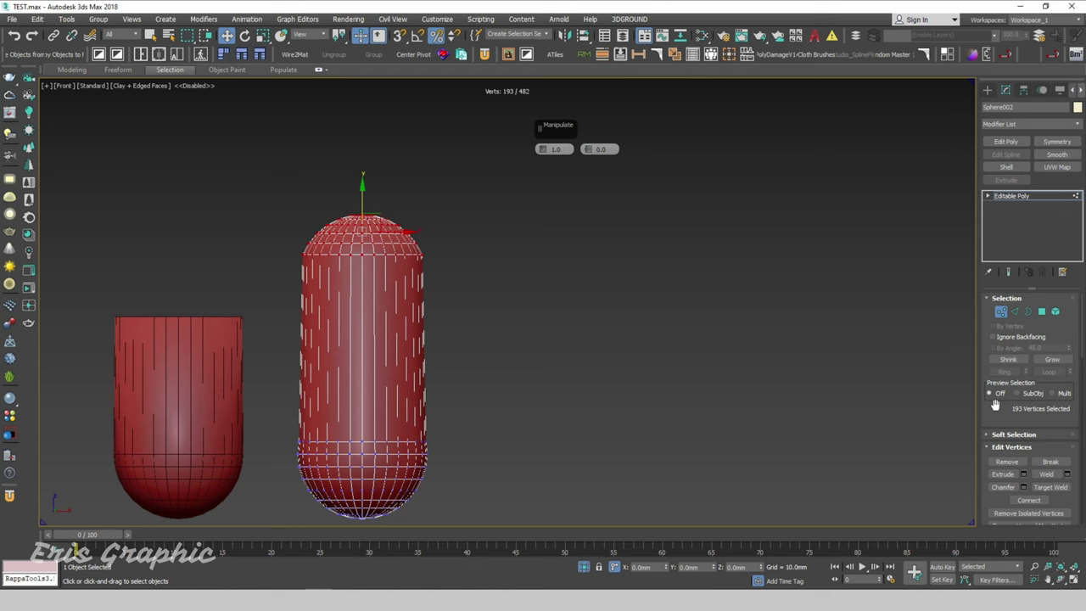
pyautogui.moveTo(977, 351); pyautogui.dragTo(765, 344)
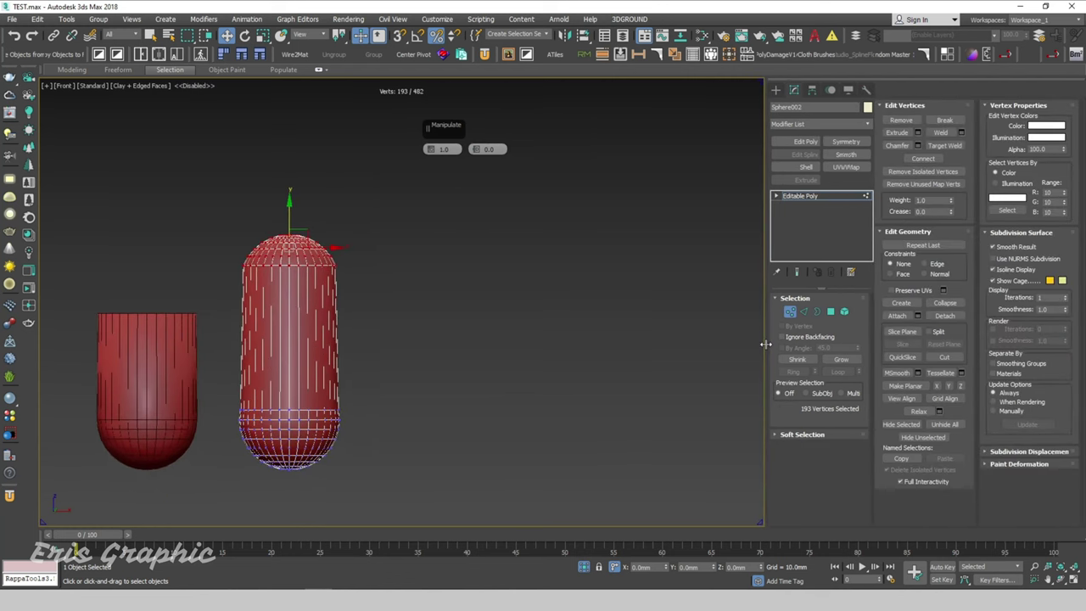
pyautogui.click(960, 386)
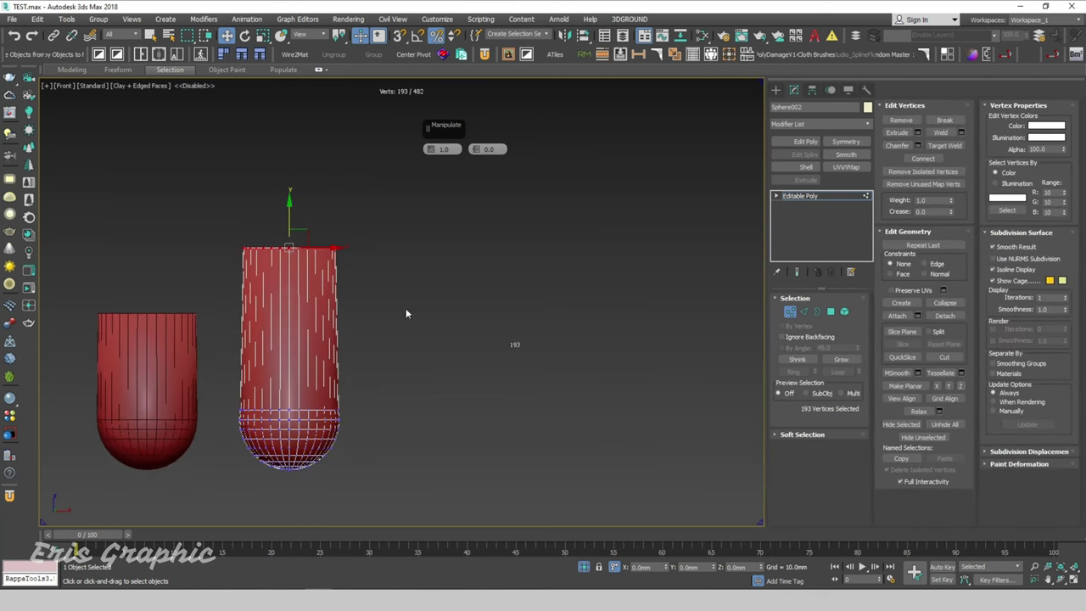
pyautogui.scroll(4, 245, 242)
pyautogui.scroll(-4, 519, 236)
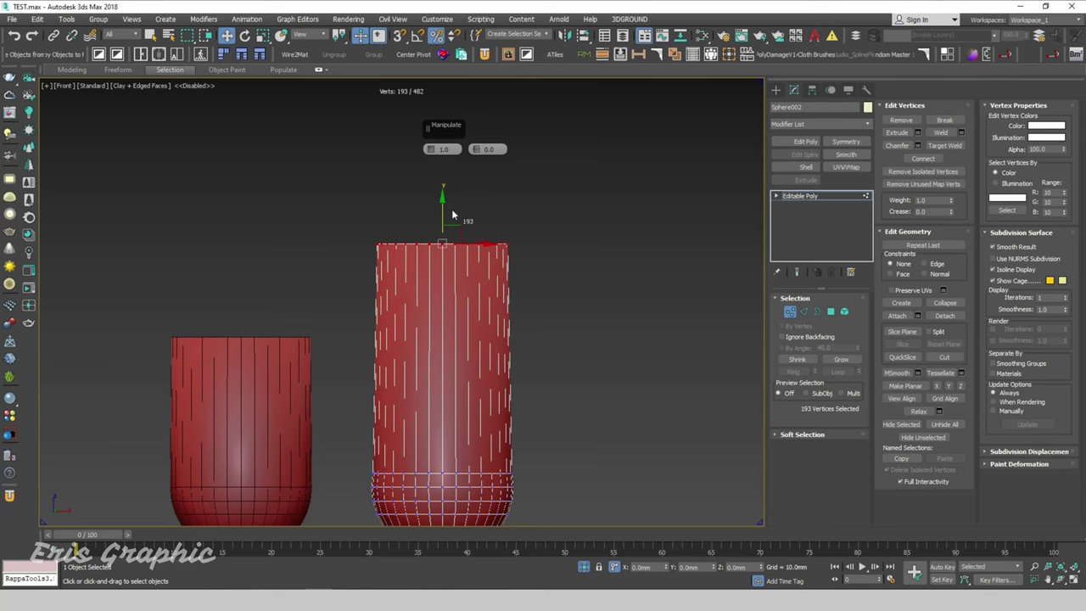
pyautogui.scroll(5, 451, 214)
pyautogui.scroll(-6, 543, 272)
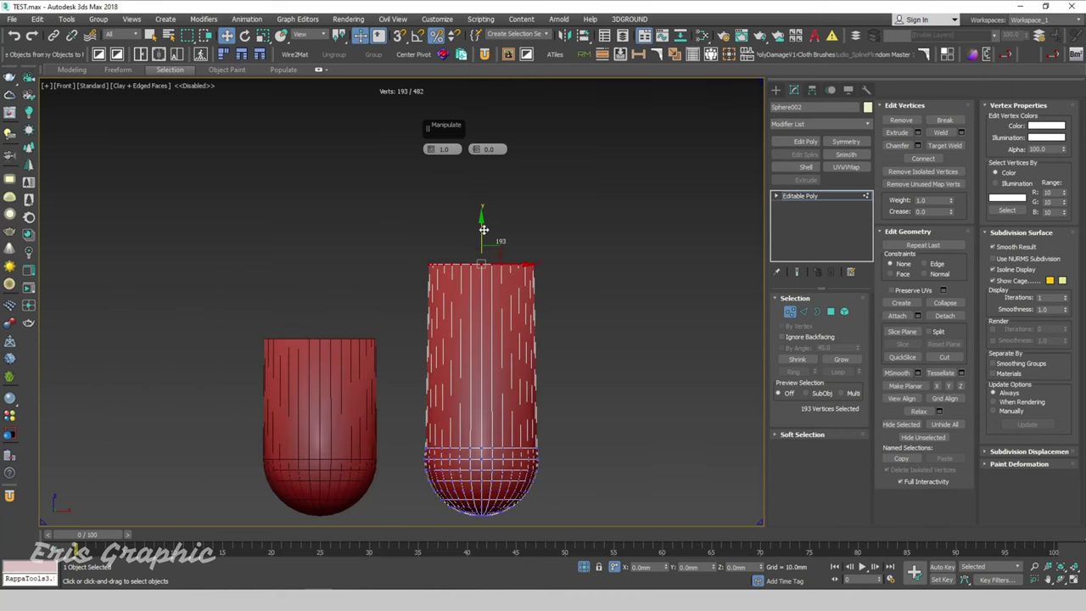
pyautogui.moveTo(478, 234); pyautogui.dragTo(365, 338)
pyautogui.click(606, 306)
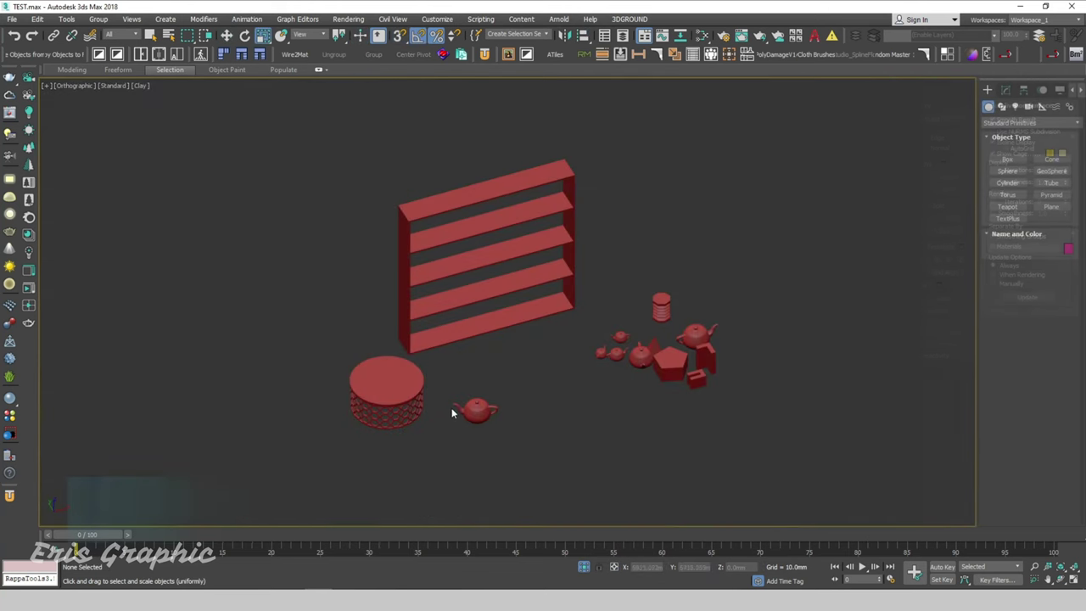
# Step: Use Select and Place to set the small floor teapot onto the round table top
pyautogui.scroll(3, 465, 395)
pyautogui.moveTo(519, 383); pyautogui.dragTo(445, 452)
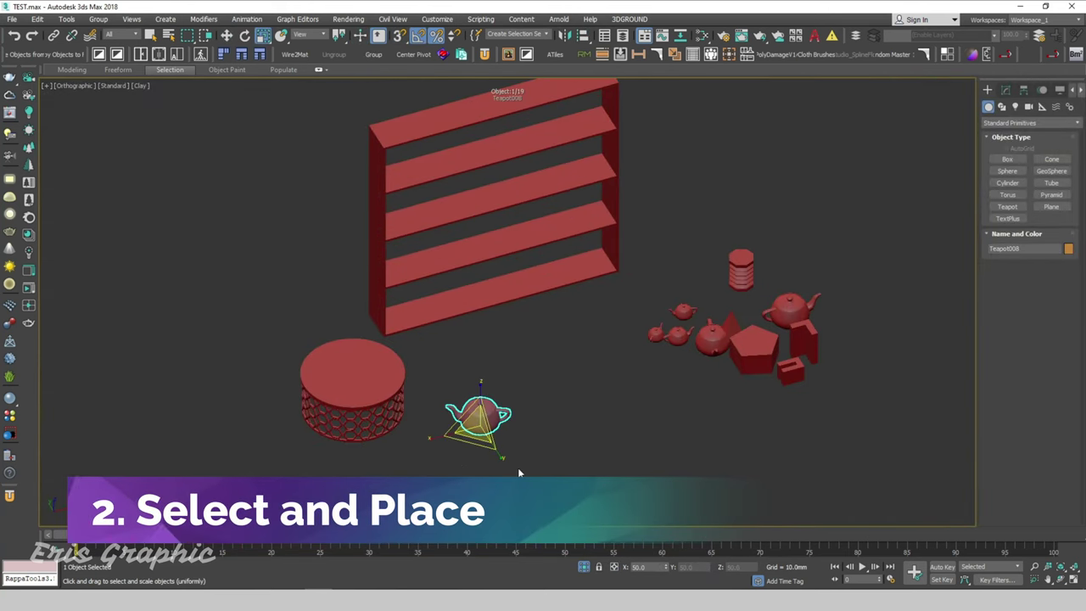
pyautogui.click(226, 35)
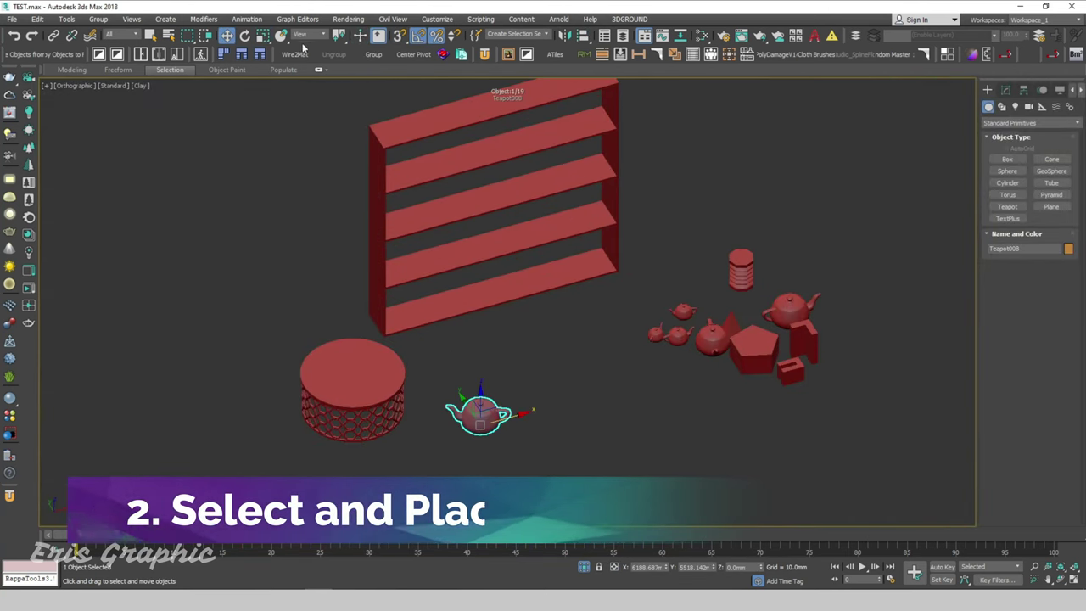
pyautogui.click(281, 35)
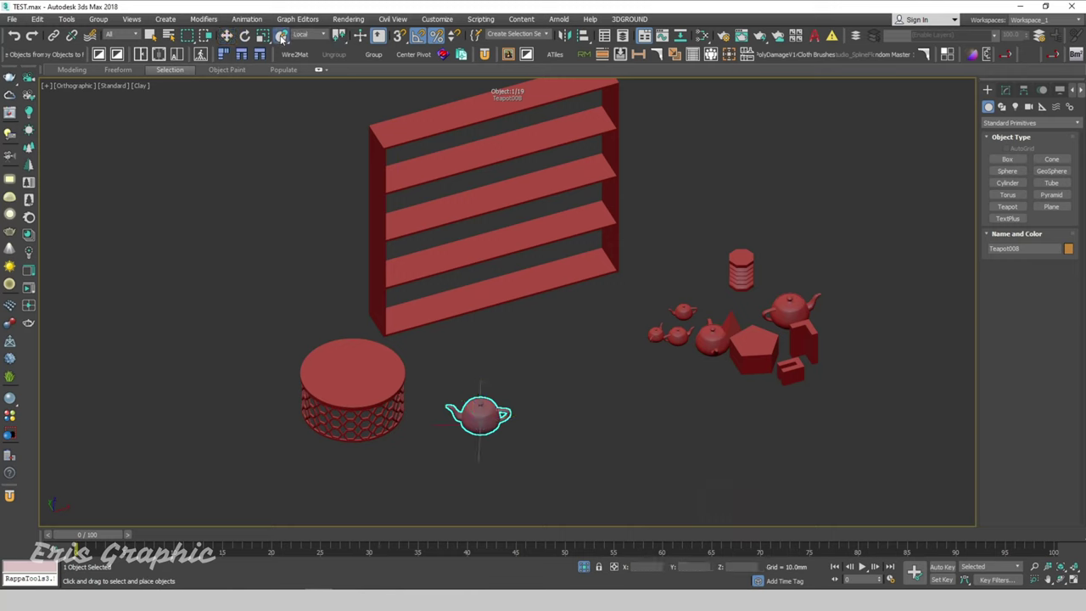
pyautogui.moveTo(486, 424)
pyautogui.mouseDown()
pyautogui.moveTo(348, 383)
pyautogui.moveTo(371, 239)
pyautogui.moveTo(435, 109)
pyautogui.moveTo(497, 291)
pyautogui.moveTo(297, 403)
pyautogui.moveTo(337, 366)
pyautogui.mouseUp()
pyautogui.click(485, 399)
# Step: Place the middle teapot of the group on the shelf's left side
pyautogui.scroll(3, 331, 373)
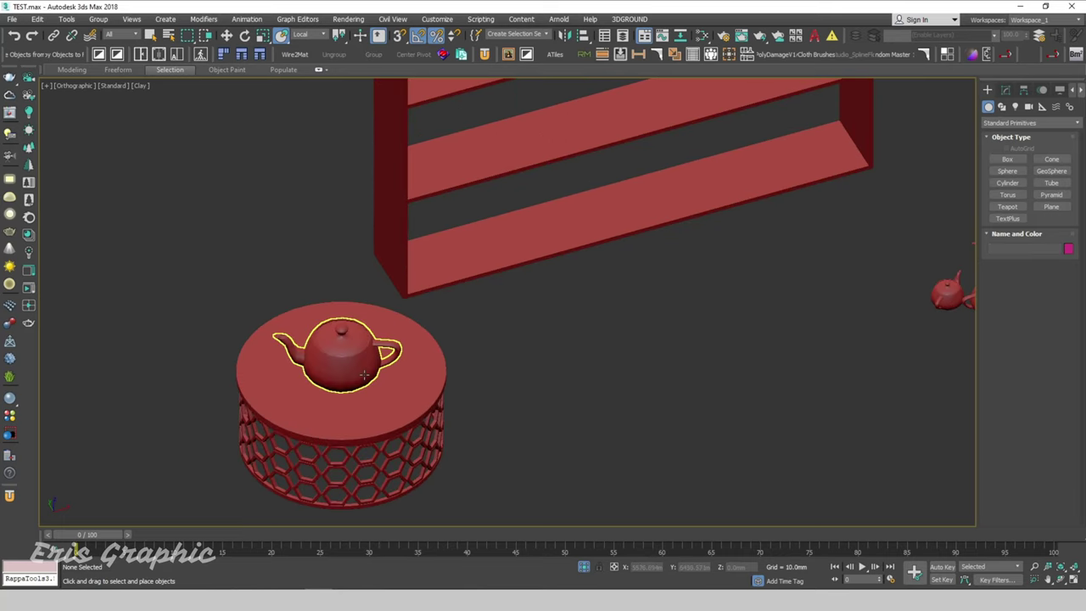
pyautogui.scroll(-3, 557, 410)
pyautogui.moveTo(557, 409)
pyautogui.mouseDown(button='middle')
pyautogui.moveTo(538, 401)
pyautogui.moveTo(538, 374)
pyautogui.mouseUp(button='middle')
pyautogui.scroll(2, 742, 271)
pyautogui.click(628, 333)
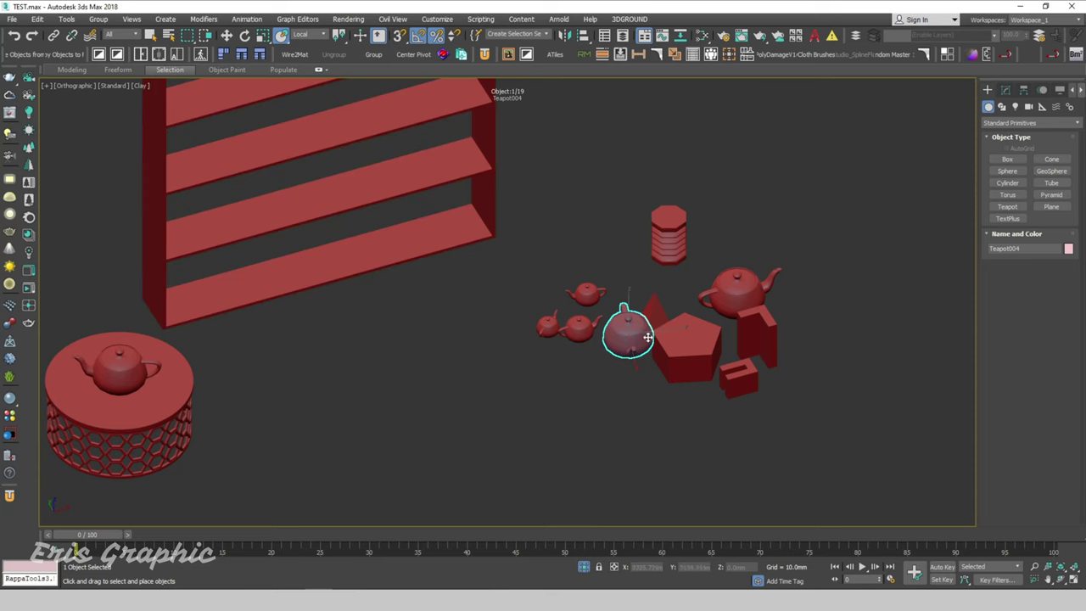
pyautogui.moveTo(611, 321)
pyautogui.mouseDown()
pyautogui.moveTo(154, 209)
pyautogui.moveTo(395, 245)
pyautogui.mouseUp()
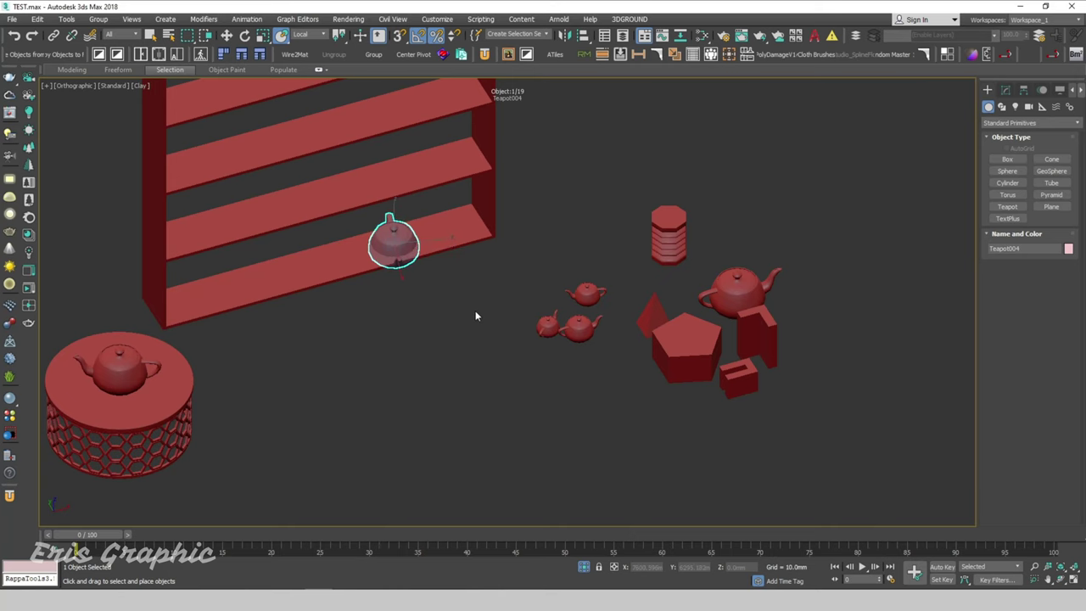
pyautogui.moveTo(475, 316)
pyautogui.keyDown('alt'); pyautogui.mouseDown(button='middle')
pyautogui.moveTo(499, 334)
pyautogui.moveTo(407, 263)
pyautogui.moveTo(555, 354)
pyautogui.moveTo(545, 339)
pyautogui.moveTo(552, 400)
pyautogui.moveTo(532, 344)
pyautogui.mouseUp(button='middle'); pyautogui.keyUp('alt')
# Step: Turn on Edged Faces (F4) and move Teapot004 off the shelf beside the octagonal stack
pyautogui.press('z')
pyautogui.press('F4')
pyautogui.scroll(-5, 545, 338)
pyautogui.scroll(-5, 545, 339)
pyautogui.scroll(5, 510, 298)
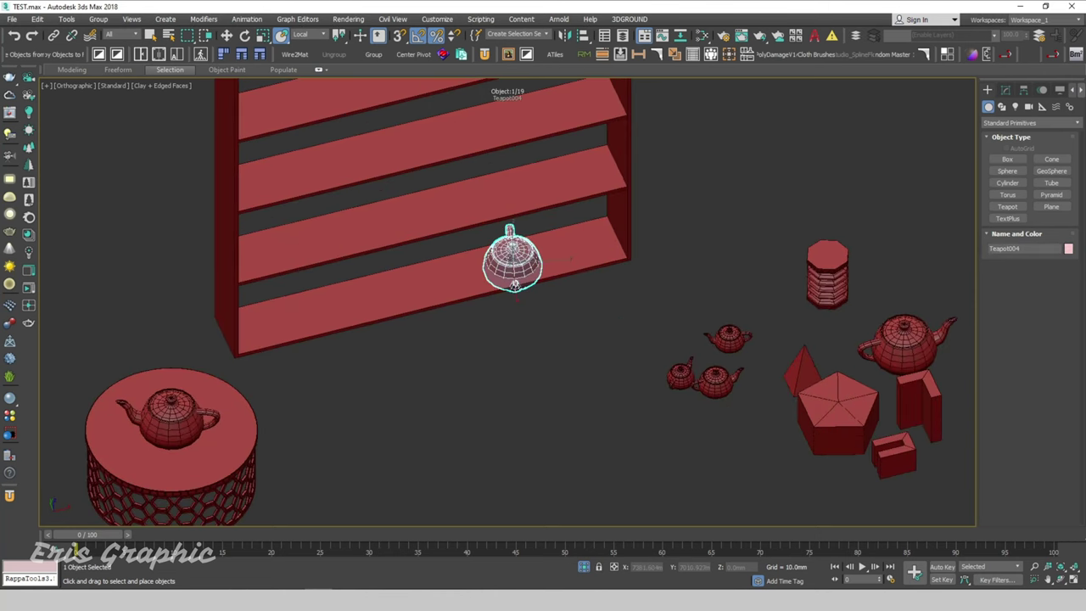
pyautogui.press('w')
pyautogui.keyDown('alt'); pyautogui.moveTo(553, 347); pyautogui.dragTo(490, 286, button='middle'); pyautogui.keyUp('alt')
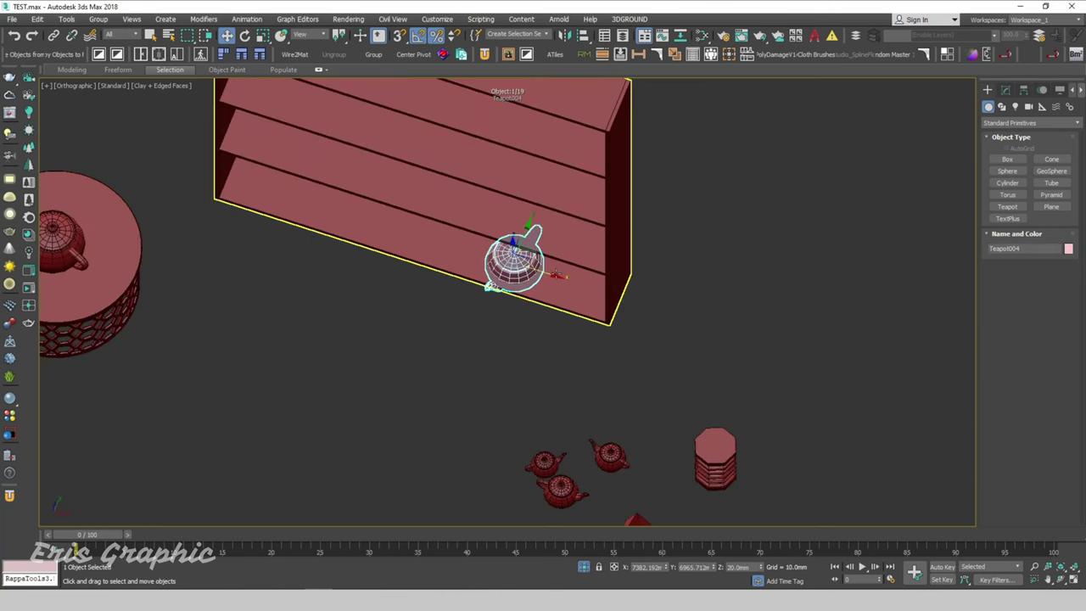
pyautogui.moveTo(490, 286); pyautogui.dragTo(796, 509)
pyautogui.scroll(-8, 510, 301)
# Step: Box-select the ten small objects and turn on Affect Pivot Only in the Hierarchy panel
pyautogui.scroll(3, 631, 371)
pyautogui.click(606, 392)
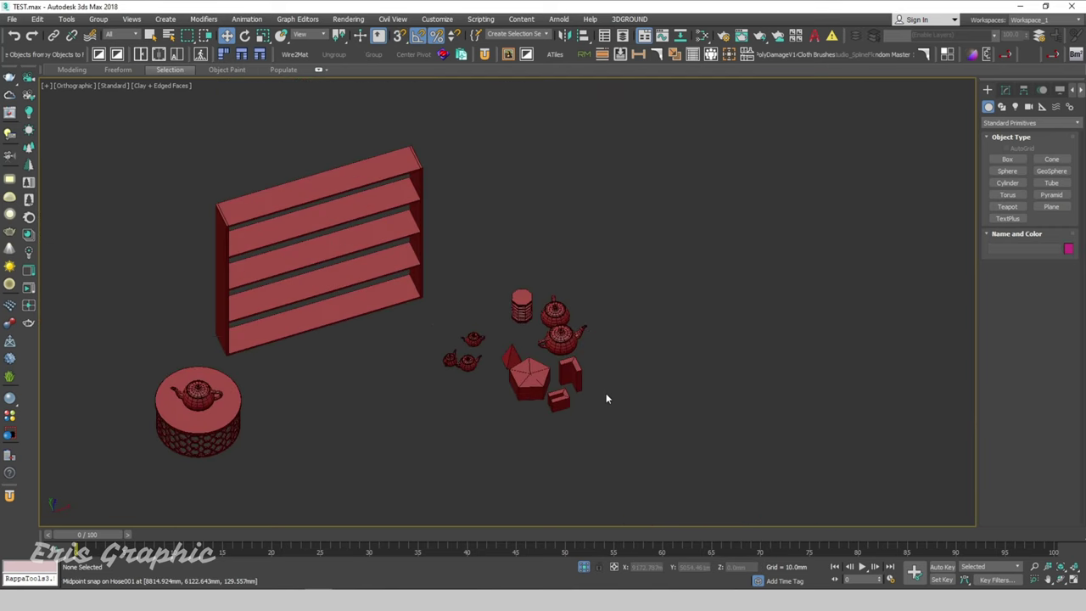
pyautogui.moveTo(390, 413); pyautogui.dragTo(658, 256)
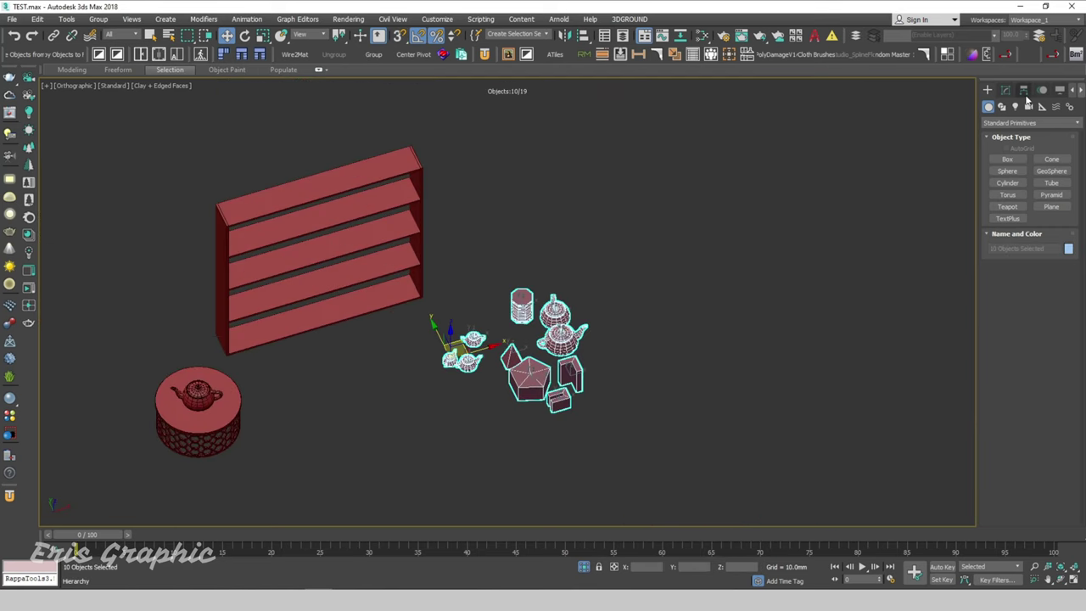
pyautogui.click(1024, 90)
pyautogui.click(1029, 167)
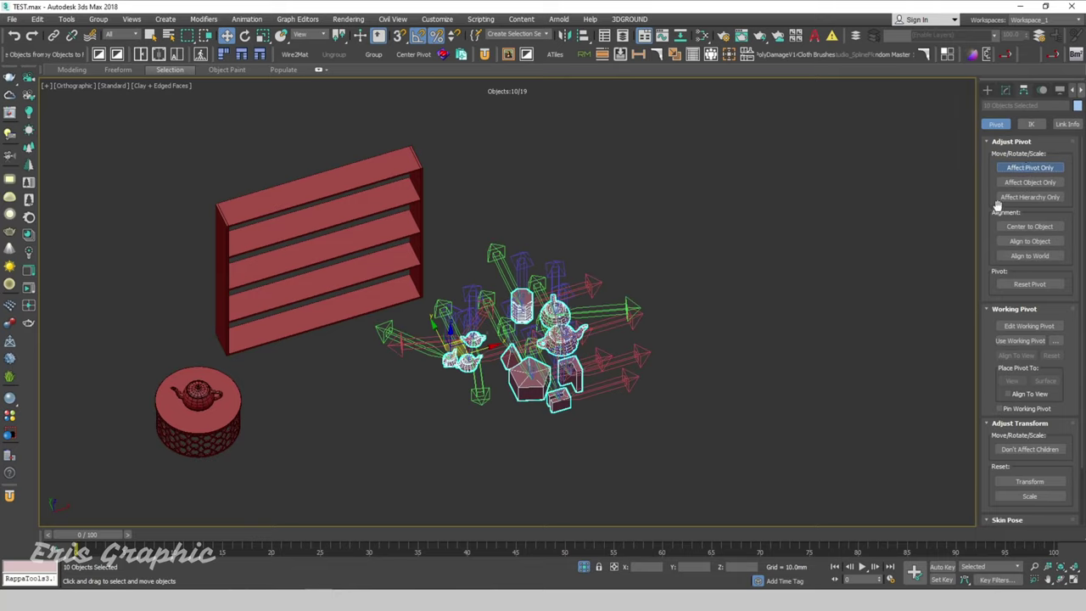
# Step: Inspect the selected objects' pivots from a front view, then deselect all ten
pyautogui.keyDown('alt'); pyautogui.moveTo(644, 323); pyautogui.dragTo(664, 305, button='middle'); pyautogui.keyUp('alt')
pyautogui.scroll(3, 560, 356)
pyautogui.scroll(3, 588, 322)
pyautogui.scroll(2, 589, 322)
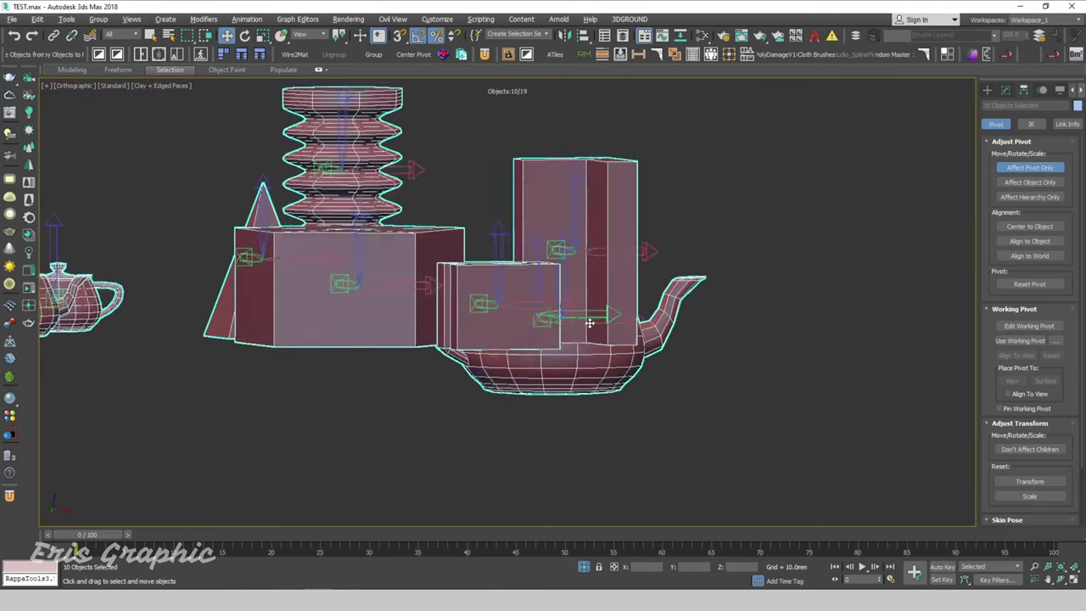
pyautogui.moveTo(589, 322)
pyautogui.keyDown('alt'); pyautogui.mouseDown(button='middle')
pyautogui.moveTo(543, 314)
pyautogui.moveTo(588, 322)
pyautogui.mouseUp(button='middle'); pyautogui.keyUp('alt')
pyautogui.moveTo(68, 335)
pyautogui.mouseDown(button='middle')
pyautogui.moveTo(364, 314)
pyautogui.moveTo(567, 335)
pyautogui.moveTo(817, 297)
pyautogui.mouseUp(button='middle')
pyautogui.scroll(-5, 365, 314)
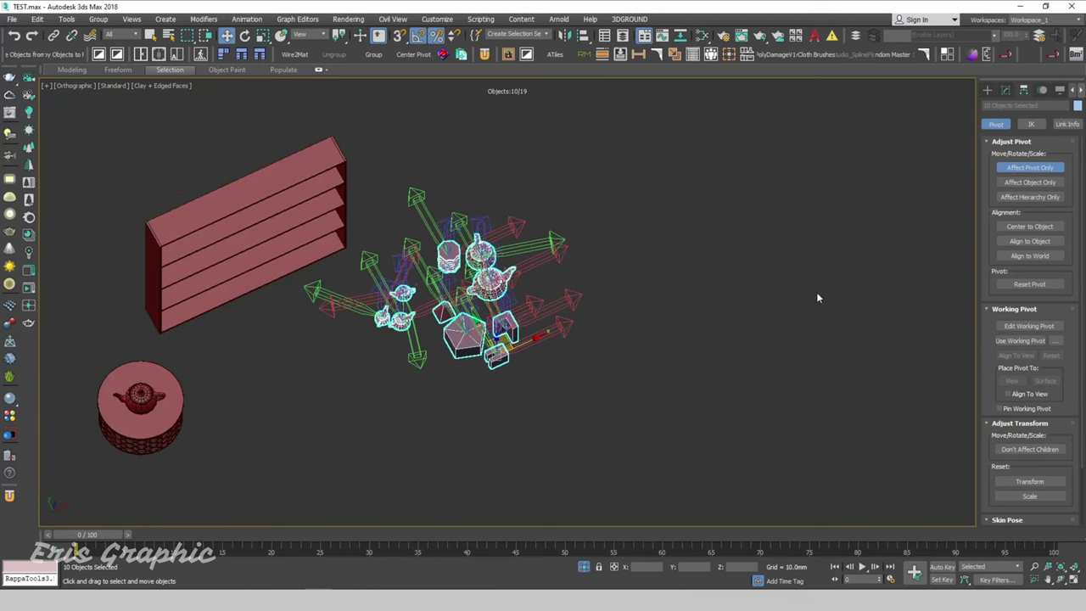
pyautogui.click(807, 296)
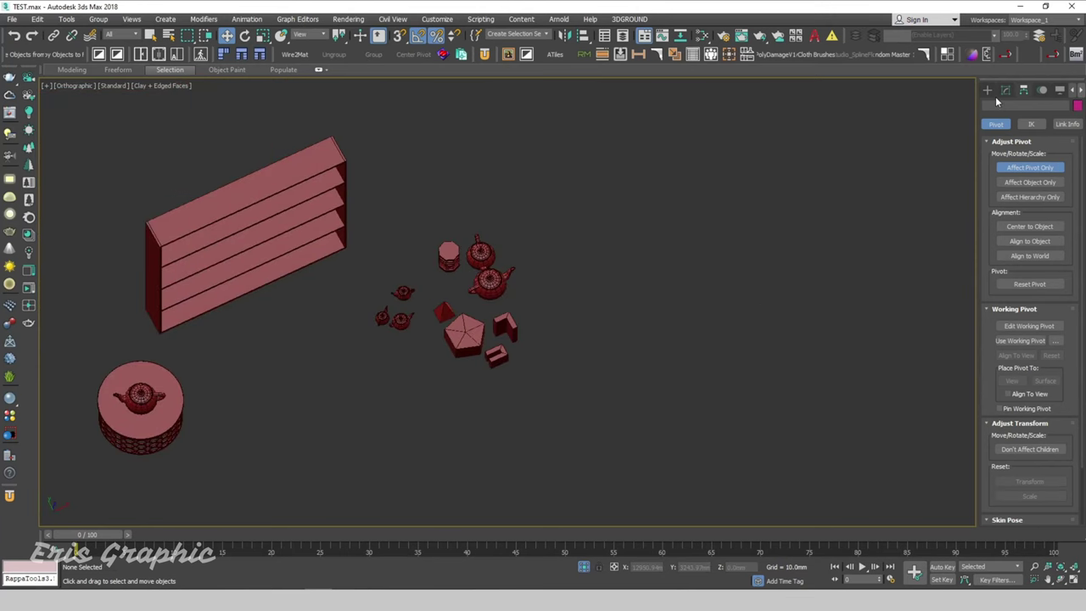
# Step: Zoom to frame the teapot group, then clear the selection
pyautogui.moveTo(320, 430); pyautogui.dragTo(625, 201)
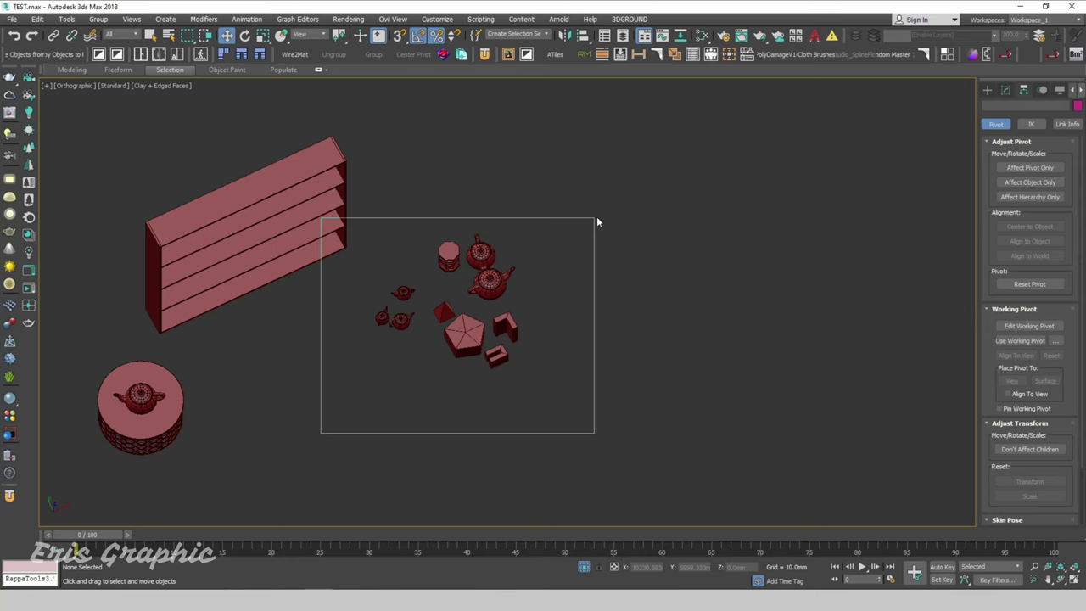
pyautogui.press('z')
pyautogui.click(697, 281)
pyautogui.scroll(-2, 698, 281)
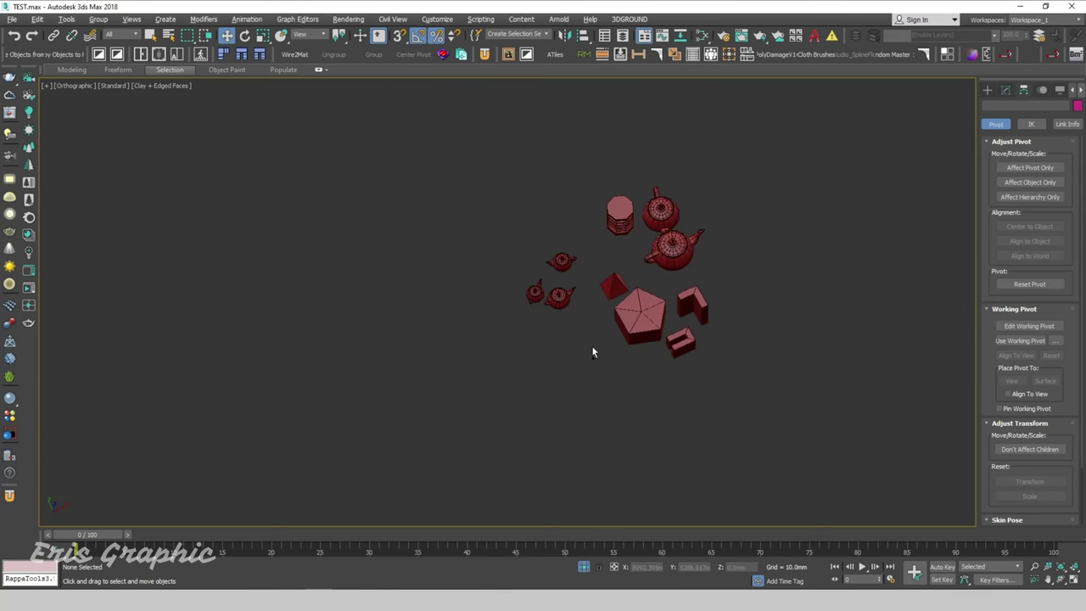
# Step: Create a plane below the teapot group, then select all objects including it
pyautogui.rightClick(591, 345)
pyautogui.click(610, 320)
pyautogui.moveTo(557, 349); pyautogui.dragTo(517, 414)
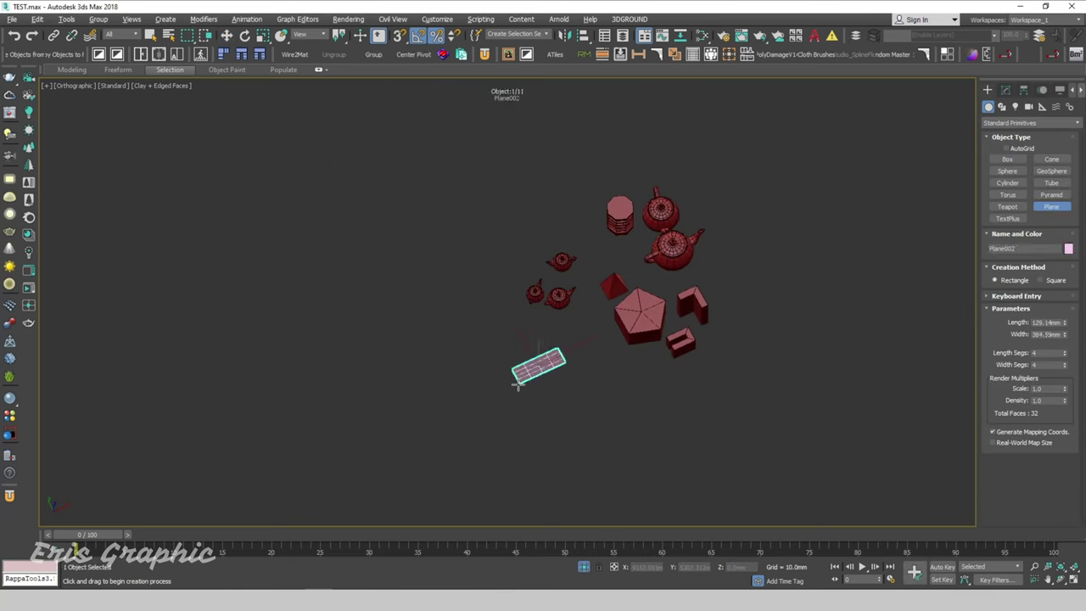
pyautogui.rightClick(631, 394)
pyautogui.click(360, 261)
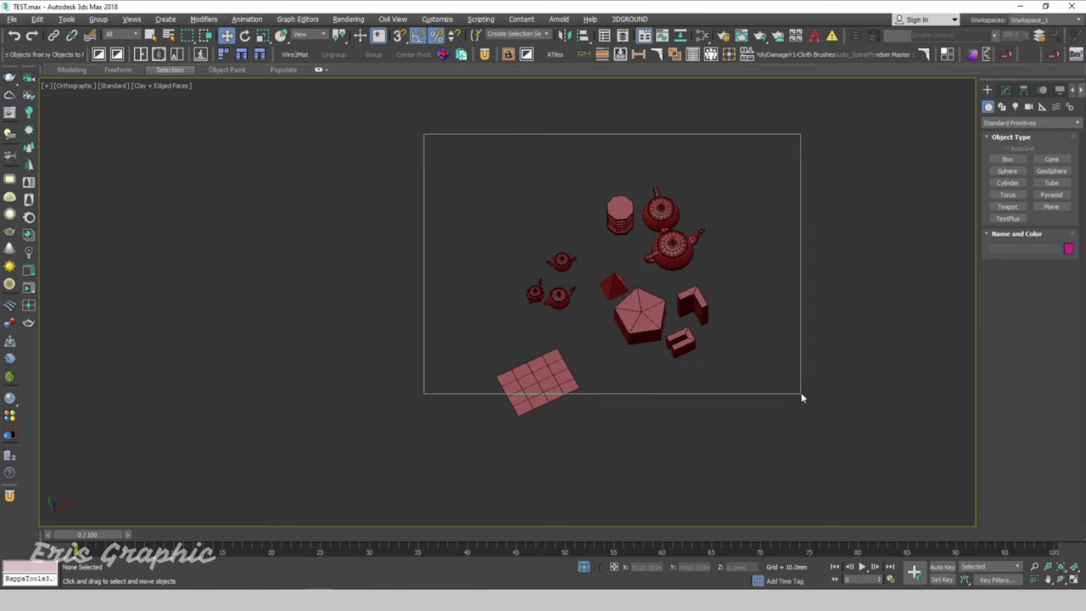
pyautogui.moveTo(803, 387); pyautogui.dragTo(800, 392)
pyautogui.moveTo(388, 155); pyautogui.dragTo(797, 434)
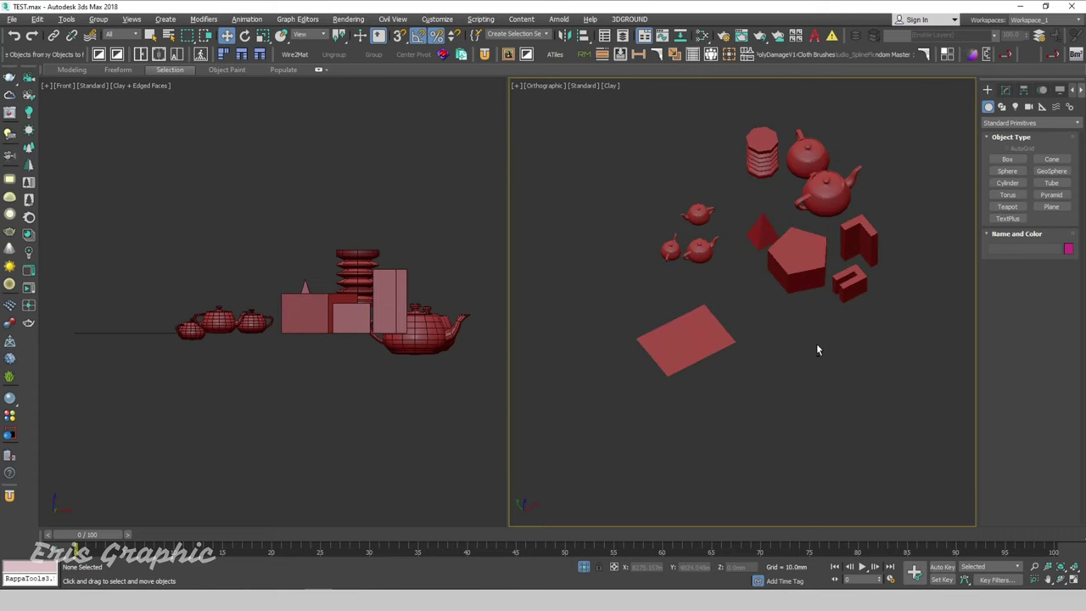
# Step: Select the ten small objects, leaving the plane out
pyautogui.keyDown('alt'); pyautogui.moveTo(817, 349); pyautogui.dragTo(678, 303, button='middle'); pyautogui.keyUp('alt')
pyautogui.moveTo(591, 133)
pyautogui.mouseDown()
pyautogui.moveTo(938, 438)
pyautogui.moveTo(964, 435)
pyautogui.mouseUp()
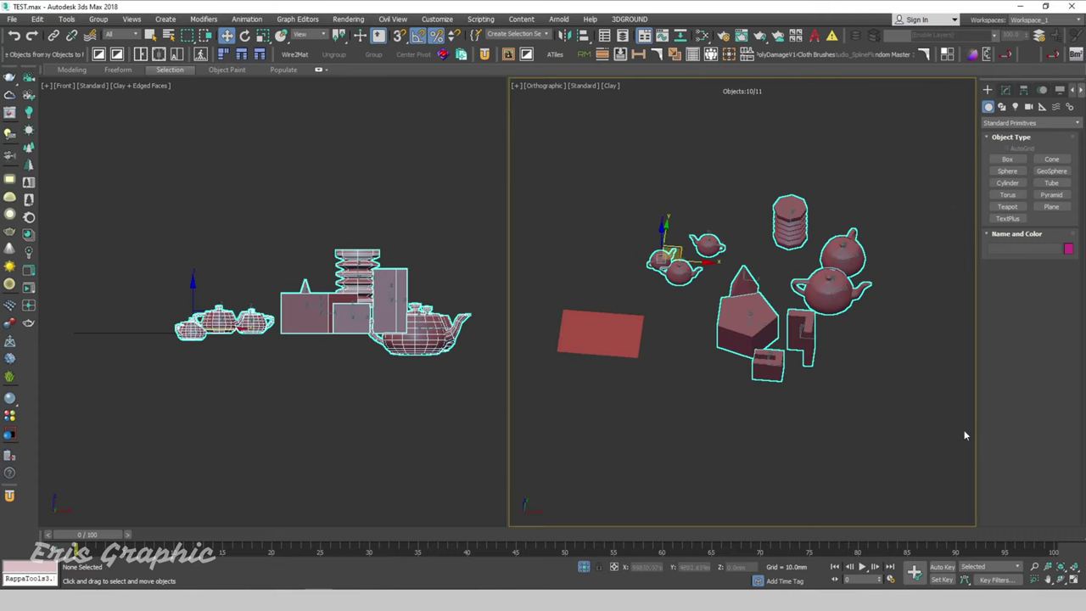
pyautogui.moveTo(614, 166); pyautogui.dragTo(905, 424)
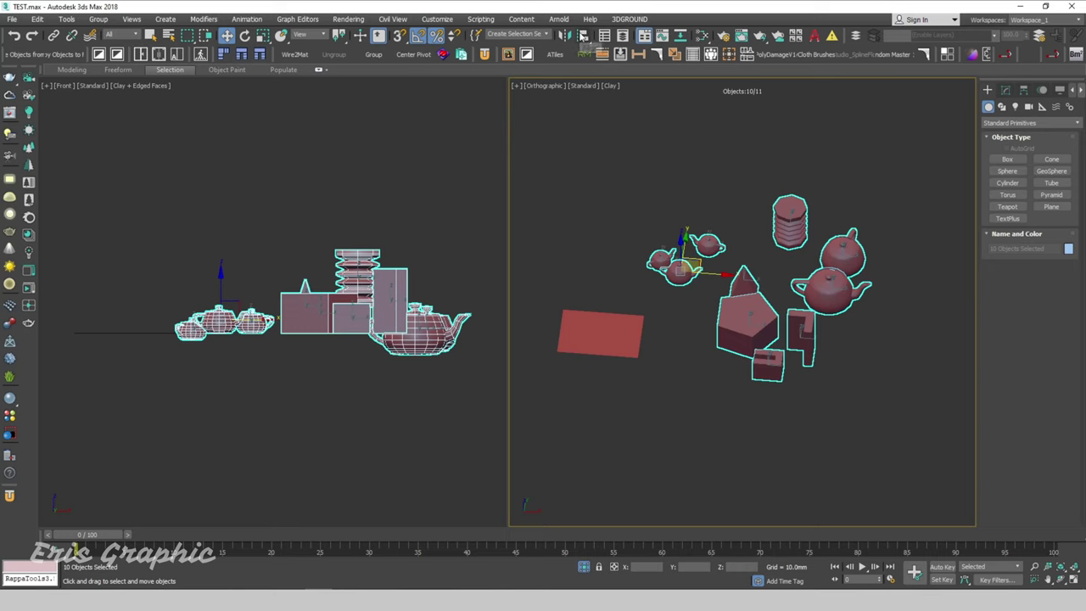
# Step: Align the objects' Z minimum to Plane002's Z minimum
pyautogui.click(583, 35)
pyautogui.click(618, 334)
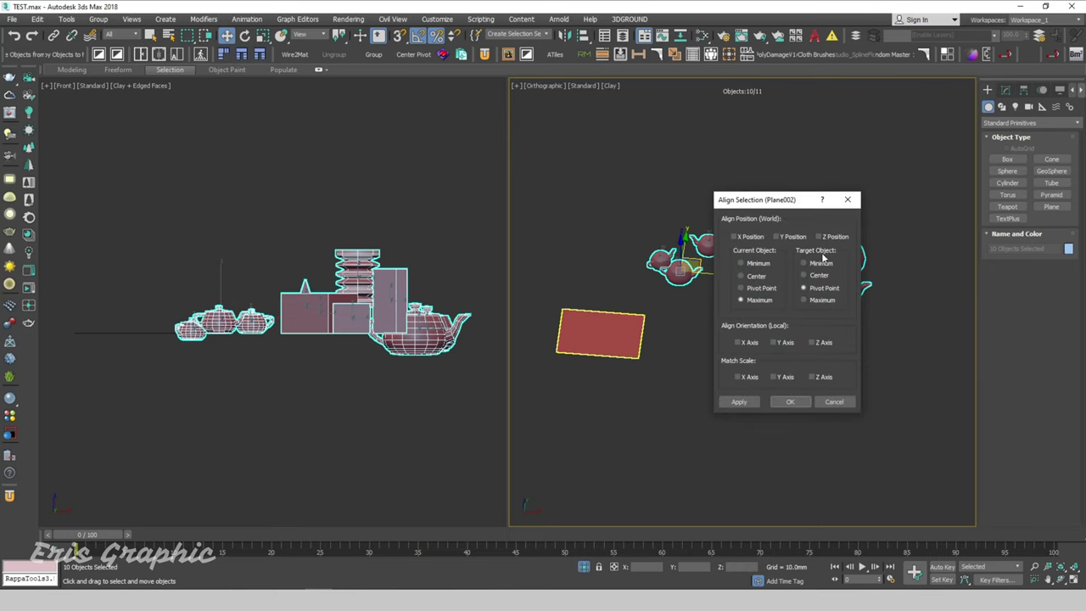
pyautogui.click(821, 237)
pyautogui.moveTo(799, 206)
pyautogui.mouseDown()
pyautogui.moveTo(759, 66)
pyautogui.moveTo(674, 486)
pyautogui.moveTo(601, 68)
pyautogui.mouseUp()
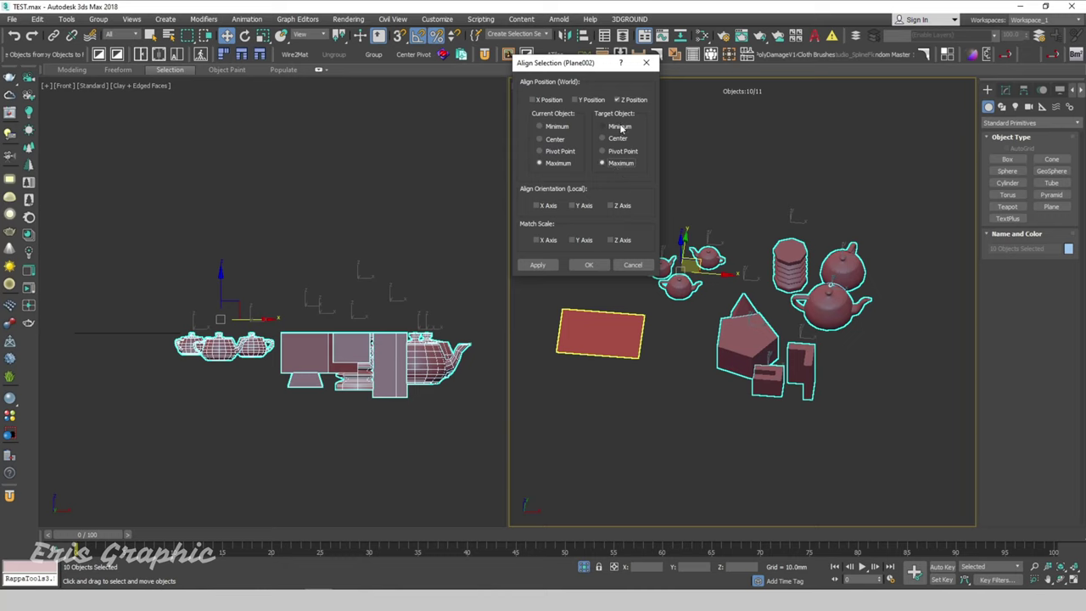
pyautogui.click(602, 125)
pyautogui.click(540, 126)
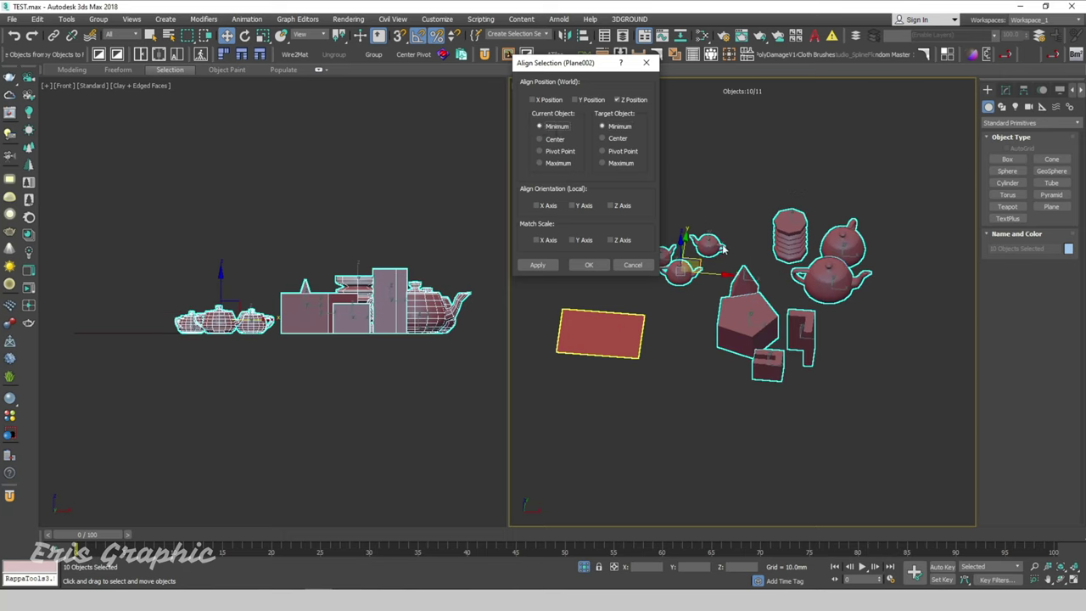
pyautogui.click(591, 264)
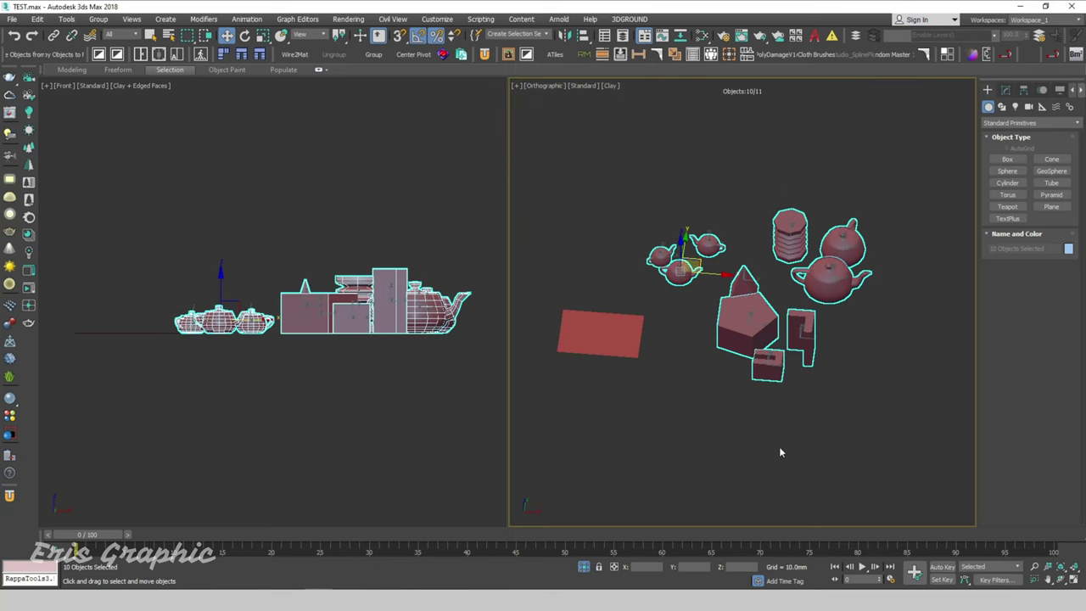
pyautogui.moveTo(625, 152); pyautogui.dragTo(916, 395)
# Step: With Affect Pivot Only on, align the pivots' Z position to Plane002's pivot point
pyautogui.click(1023, 90)
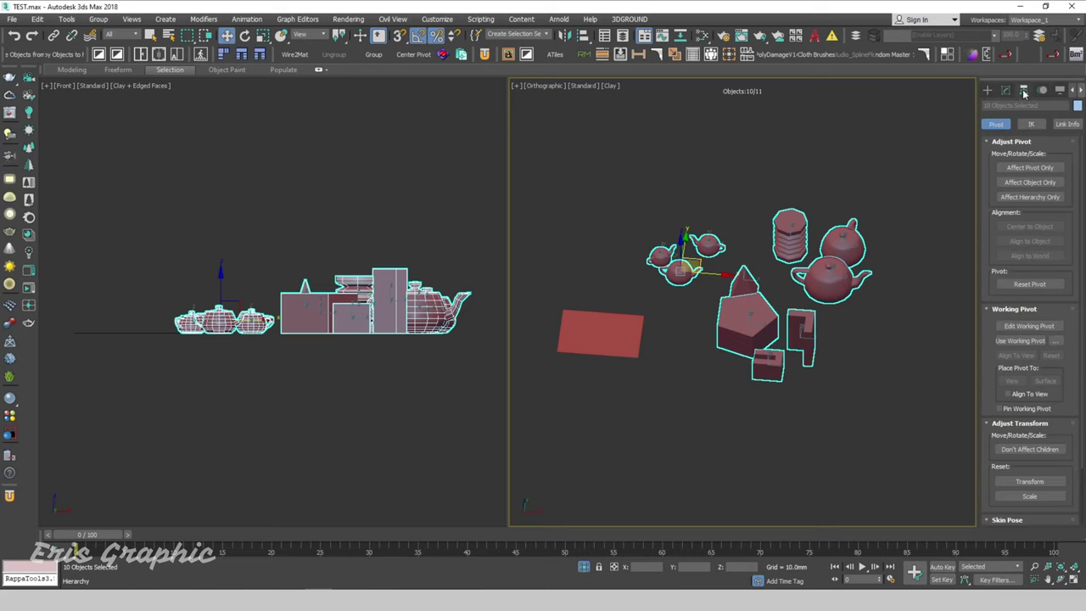
pyautogui.click(1030, 168)
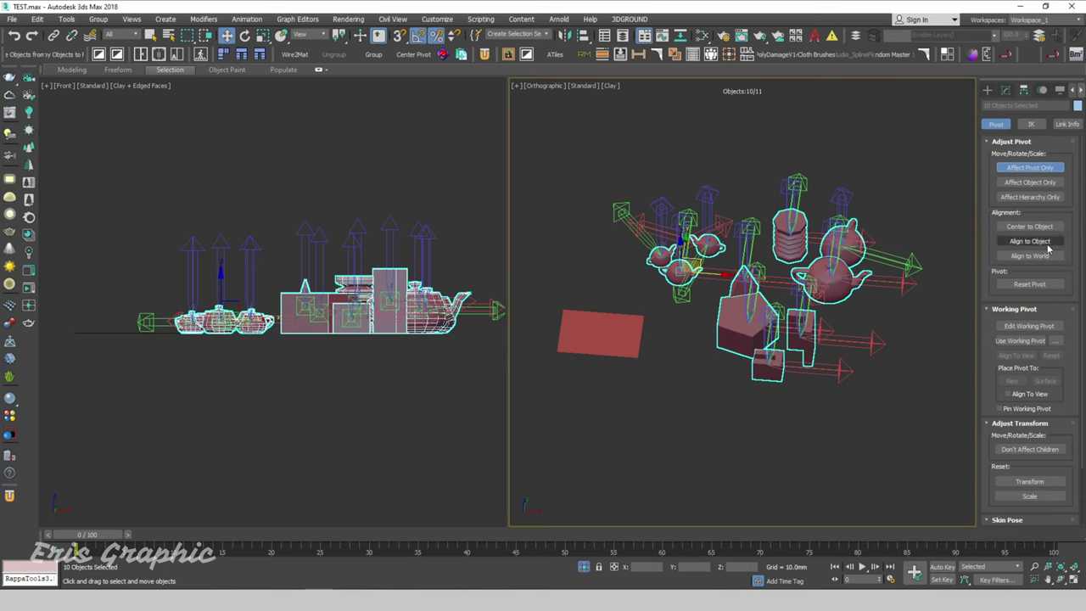
pyautogui.click(1030, 240)
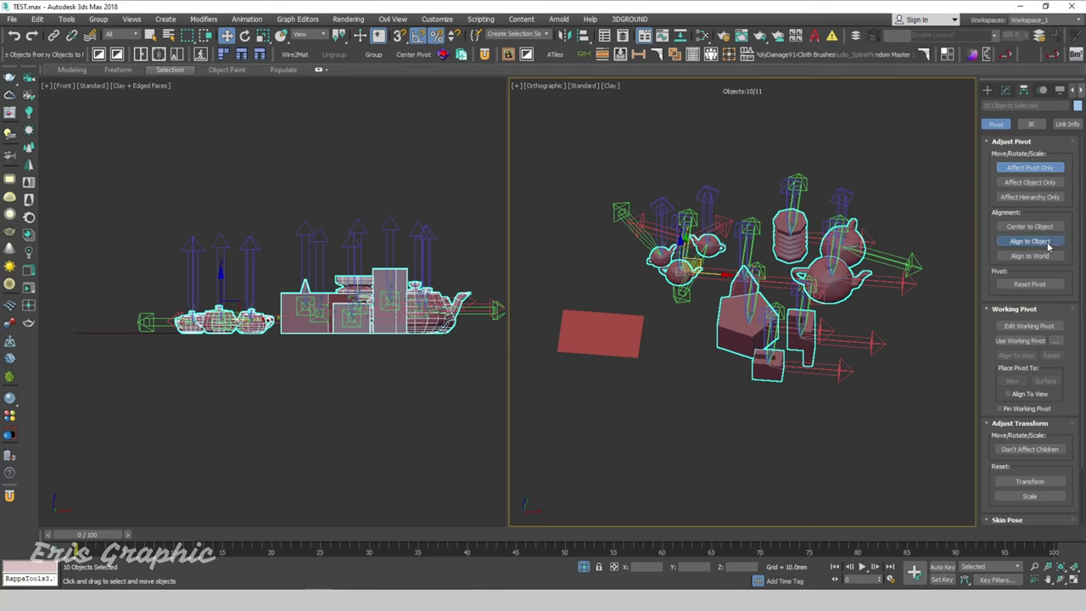
pyautogui.click(582, 36)
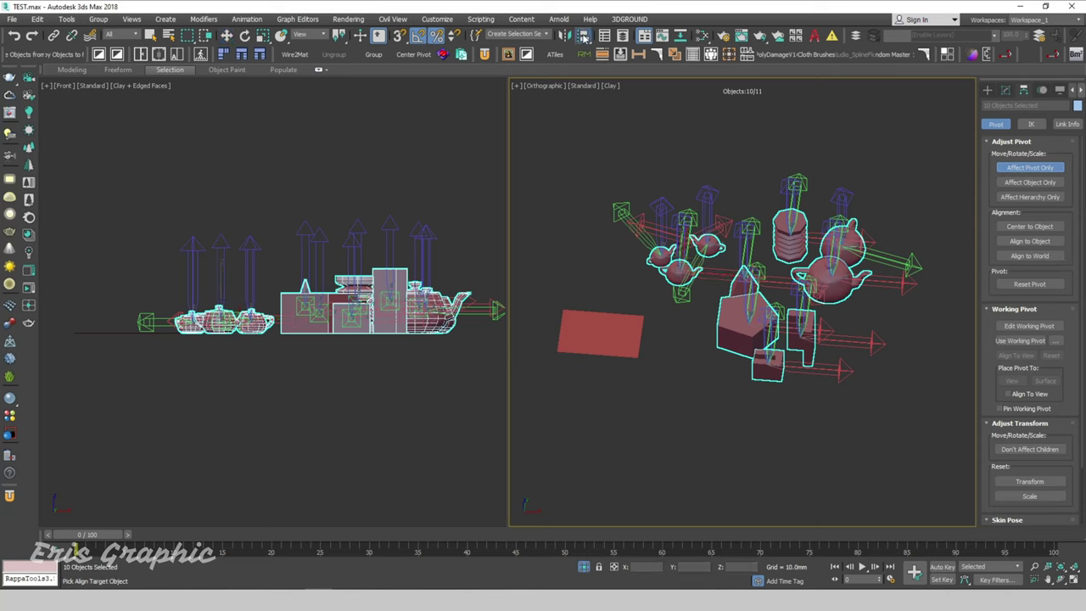
pyautogui.click(621, 335)
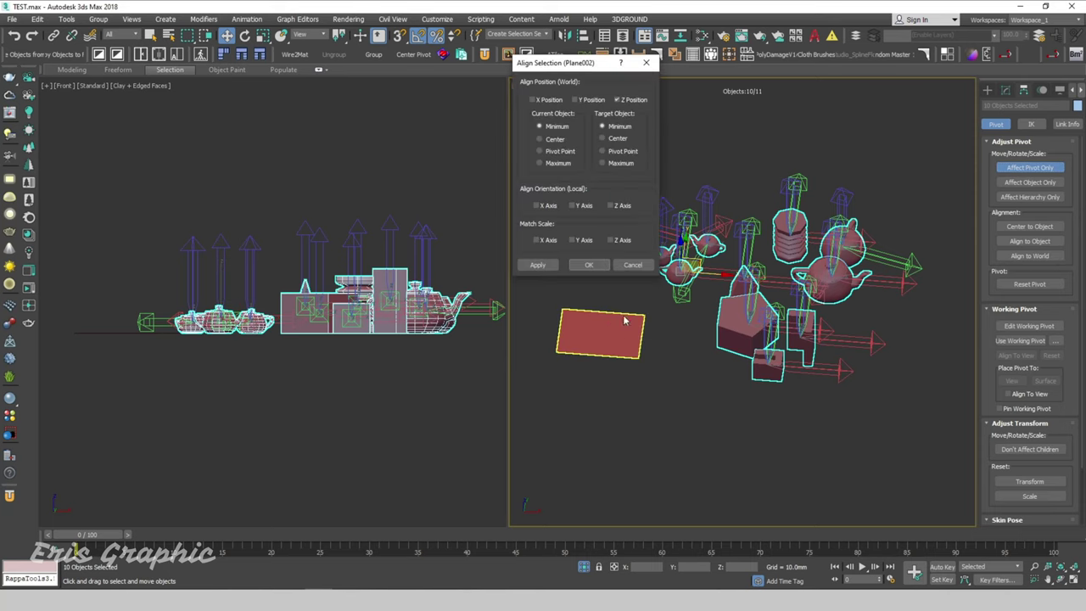
pyautogui.click(540, 151)
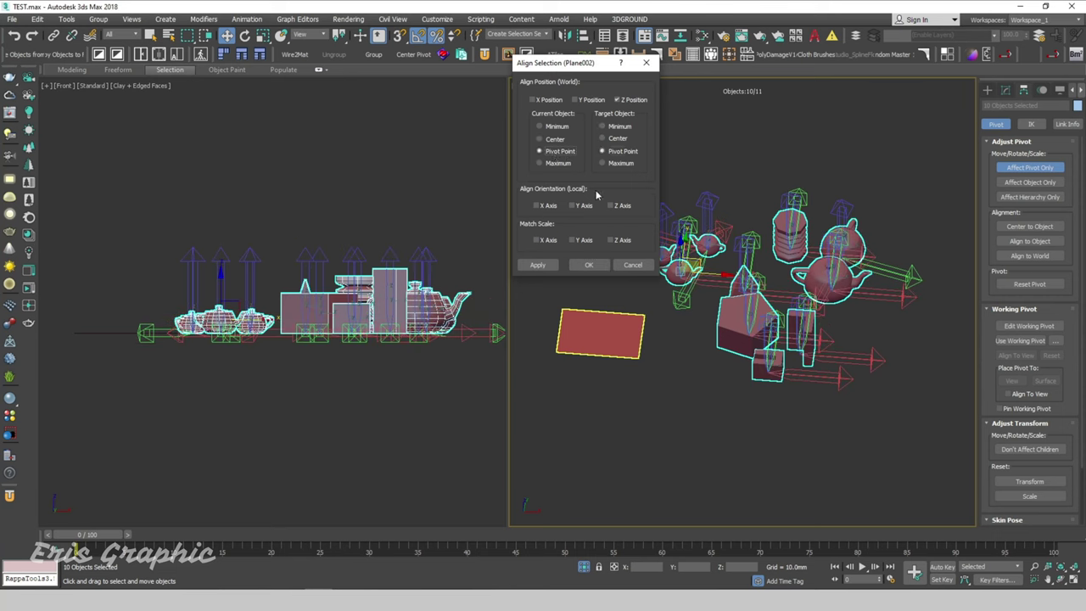
pyautogui.click(588, 265)
pyautogui.click(774, 431)
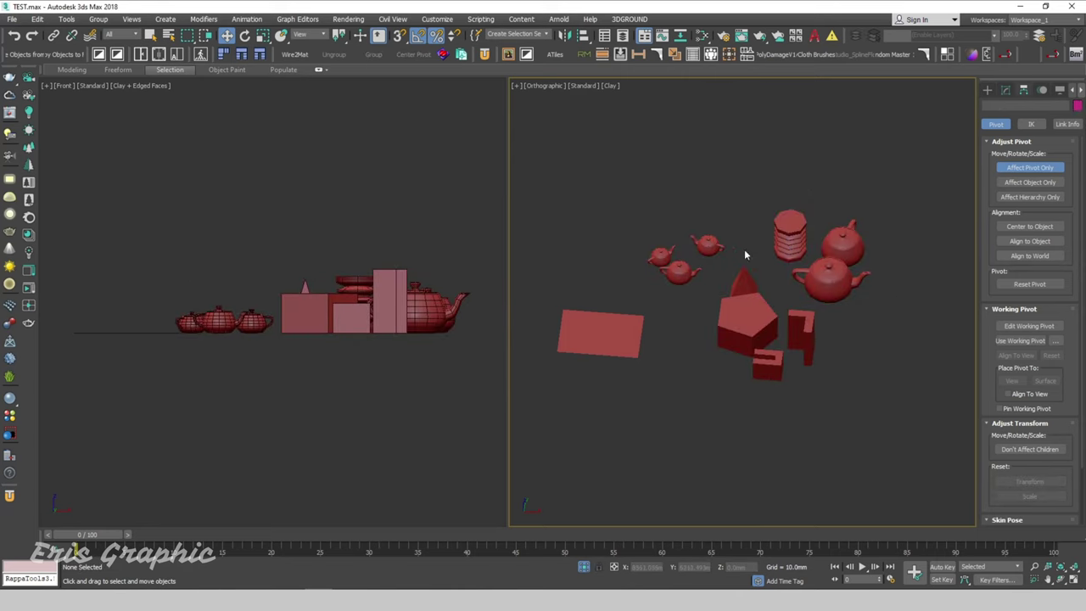
# Step: Maximize the angled view with Alt+W and check the block and hexagonal prism pivots
pyautogui.hotkey('alt', 'w')
pyautogui.keyDown('alt'); pyautogui.moveTo(692, 217); pyautogui.dragTo(748, 345, button='middle'); pyautogui.keyUp('alt')
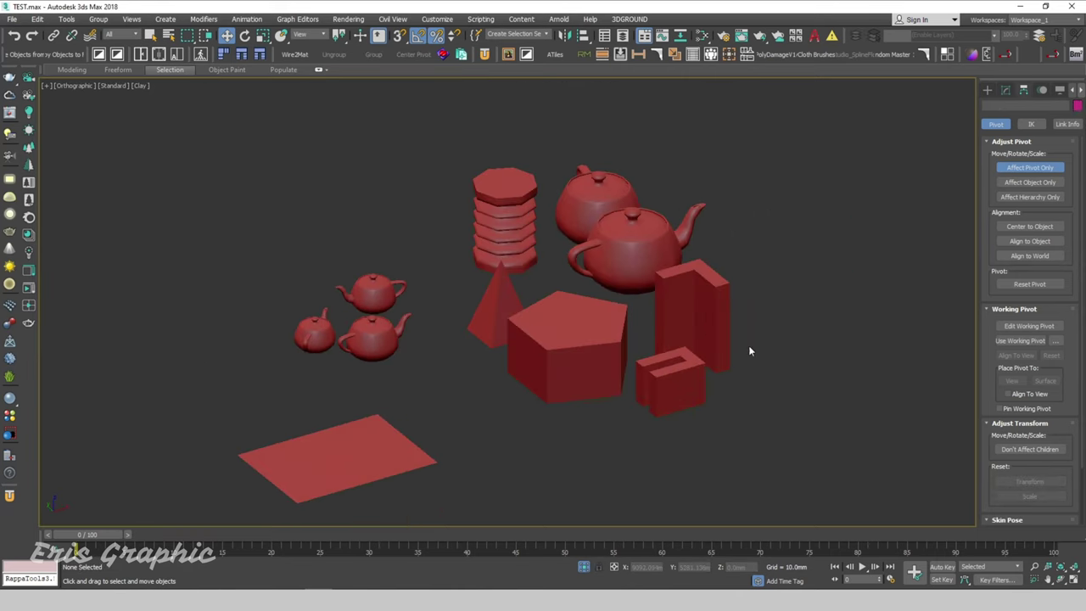
pyautogui.click(722, 296)
pyautogui.moveTo(722, 296)
pyautogui.keyDown('alt'); pyautogui.mouseDown(button='middle')
pyautogui.moveTo(645, 322)
pyautogui.moveTo(670, 340)
pyautogui.mouseUp(button='middle'); pyautogui.keyUp('alt')
pyautogui.click(653, 386)
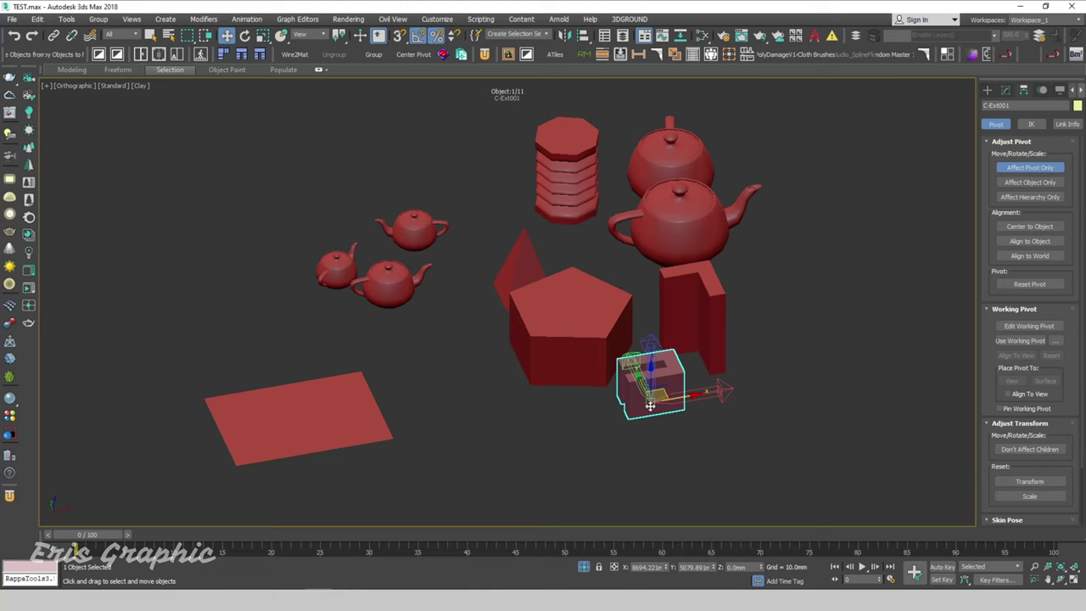
pyautogui.click(578, 343)
pyautogui.scroll(-2, 847, 322)
pyautogui.scroll(-3, 870, 303)
pyautogui.scroll(-2, 842, 270)
pyautogui.click(841, 270)
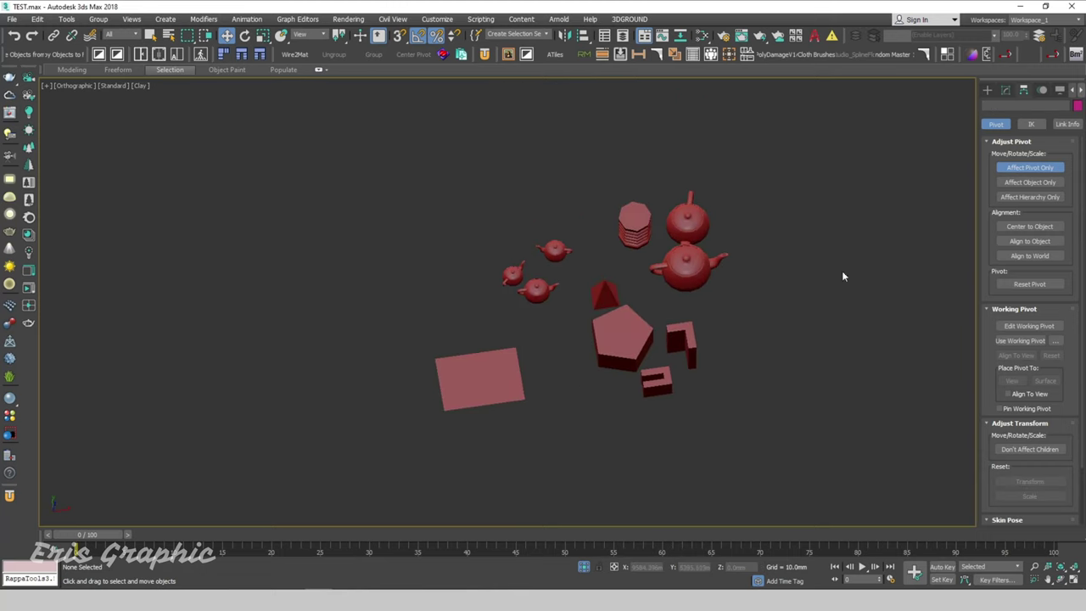
pyautogui.click(987, 91)
# Step: Delete the flat plane and unhide all hidden objects
pyautogui.click(492, 374)
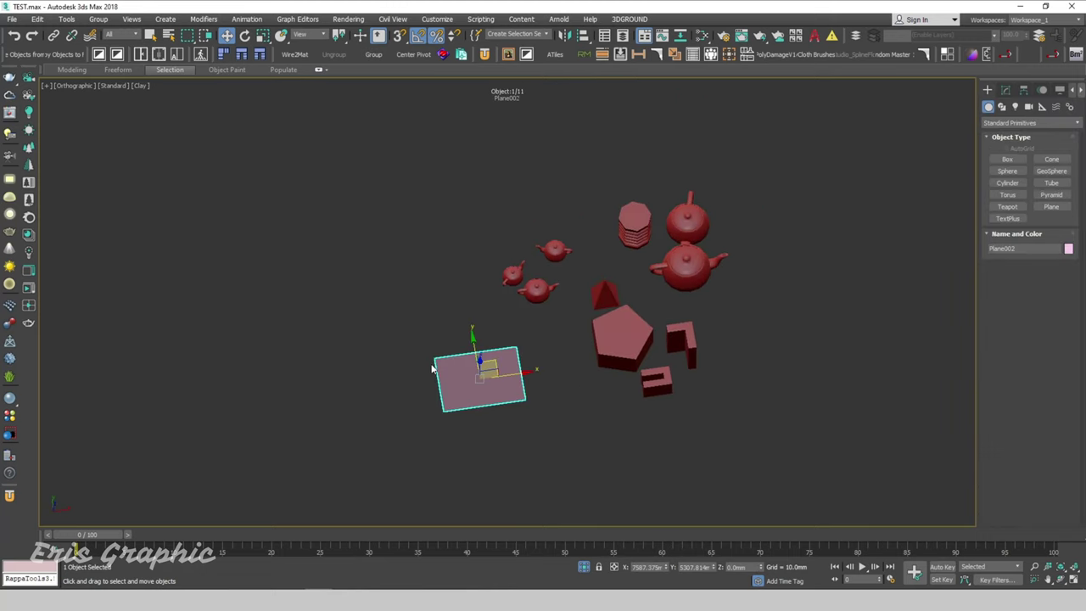
pyautogui.press('Delete')
pyautogui.scroll(3, 763, 255)
pyautogui.rightClick(781, 243)
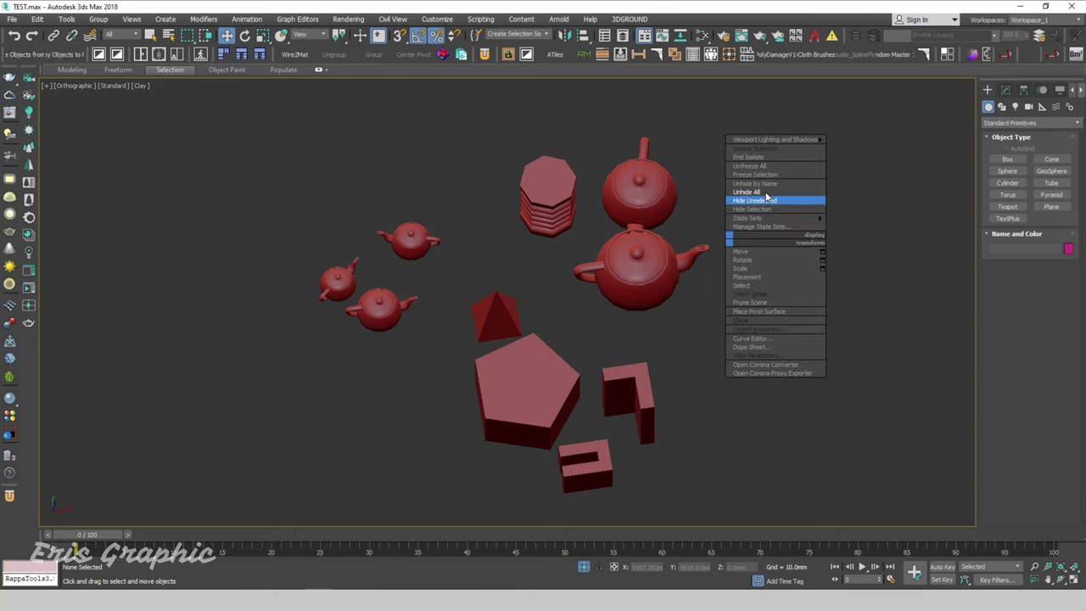
pyautogui.click(763, 197)
pyautogui.scroll(-4, 678, 327)
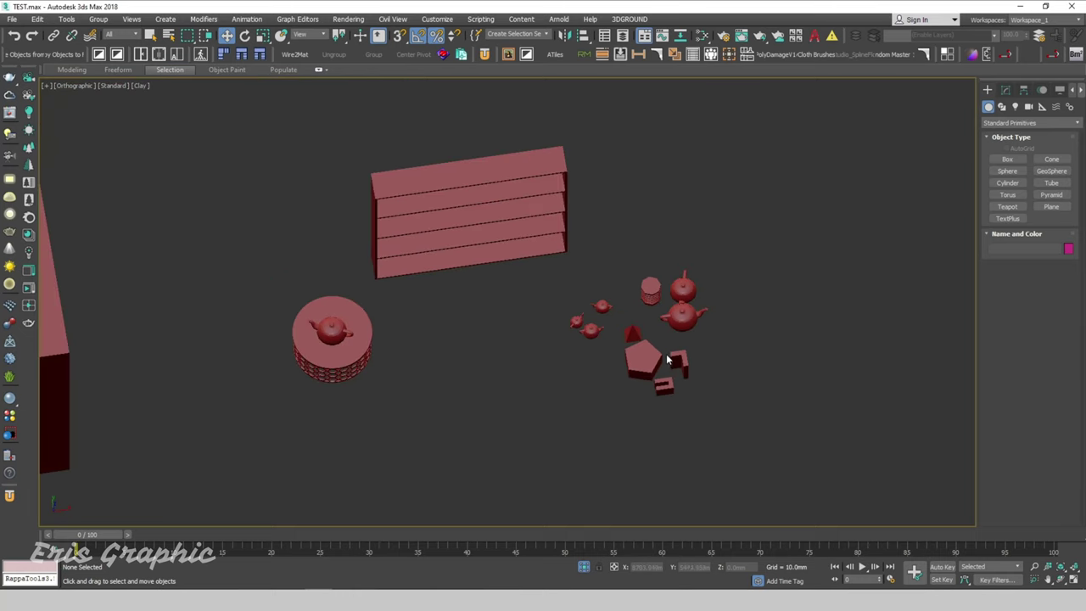
# Step: Face the shelf front and use Select and Place to set Gengon001 on the lower shelf
pyautogui.keyDown('alt'); pyautogui.moveTo(616, 364); pyautogui.dragTo(384, 255, button='middle'); pyautogui.keyUp('alt')
pyautogui.moveTo(241, 115); pyautogui.dragTo(817, 439)
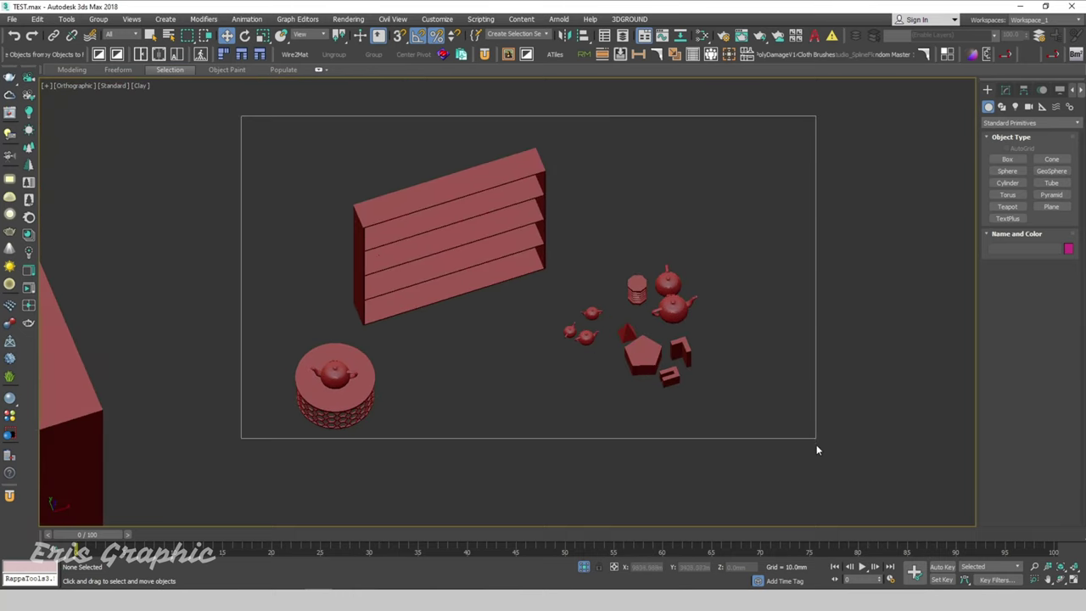
pyautogui.keyDown('alt'); pyautogui.moveTo(822, 473); pyautogui.dragTo(865, 441, button='middle'); pyautogui.keyUp('alt')
pyautogui.click(864, 440)
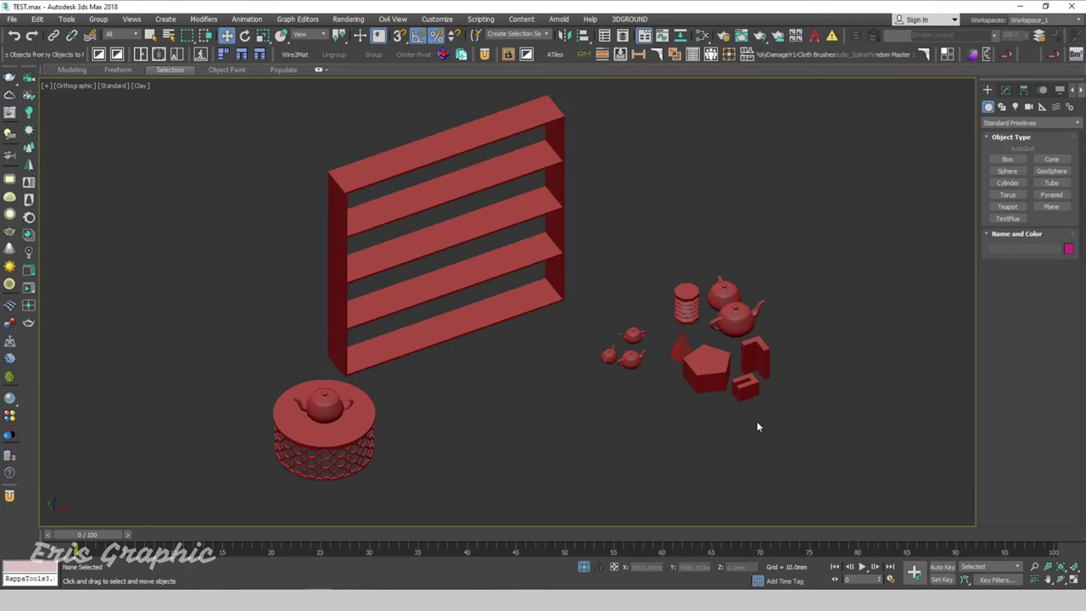
pyautogui.click(694, 365)
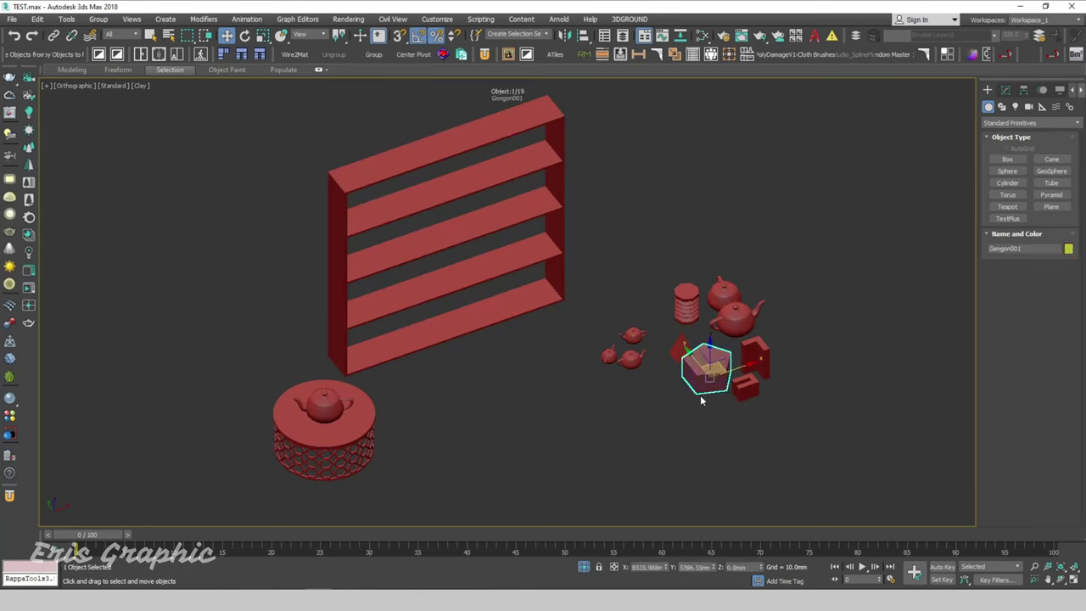
pyautogui.click(280, 36)
pyautogui.moveTo(699, 357); pyautogui.dragTo(487, 317)
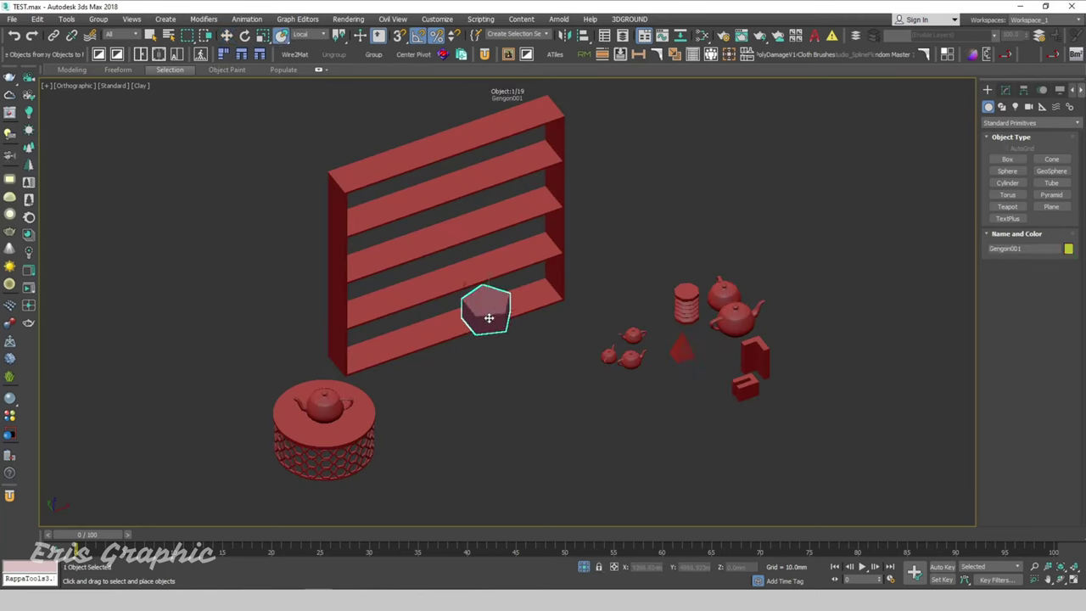
# Step: Place the teapots, cylinder, pyramid, L-shaped block and small block onto the bookcase shelves
pyautogui.moveTo(717, 325); pyautogui.dragTo(516, 253)
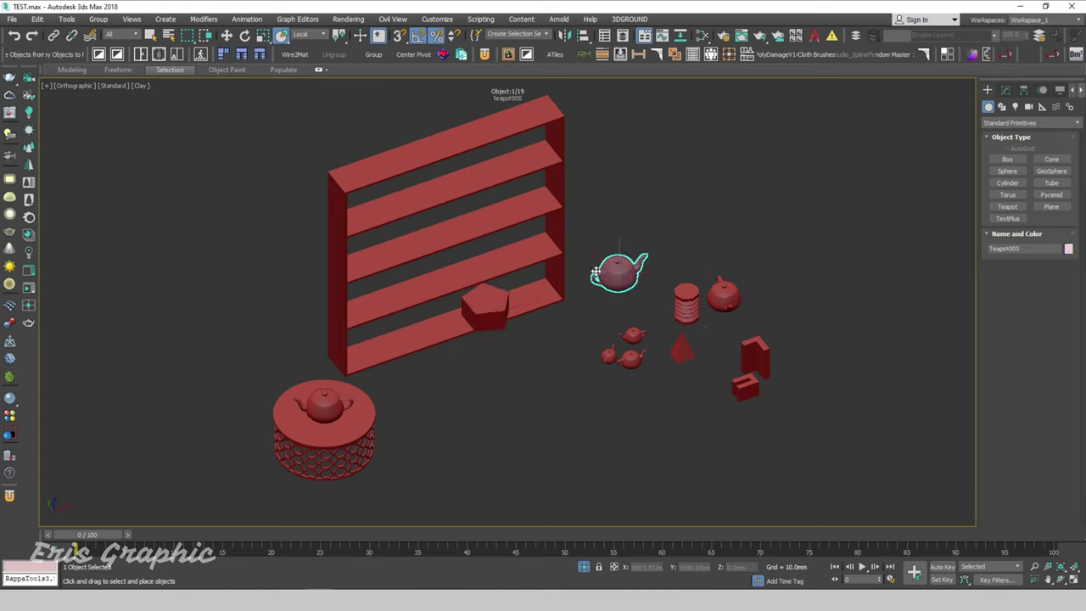
pyautogui.moveTo(685, 303); pyautogui.dragTo(442, 283)
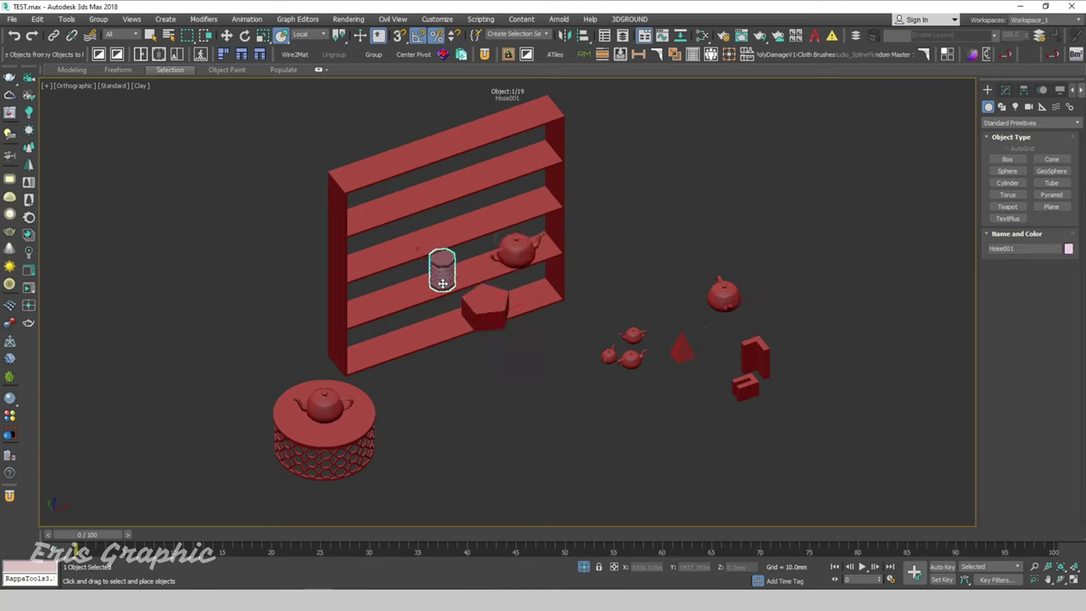
pyautogui.moveTo(723, 295); pyautogui.dragTo(393, 301)
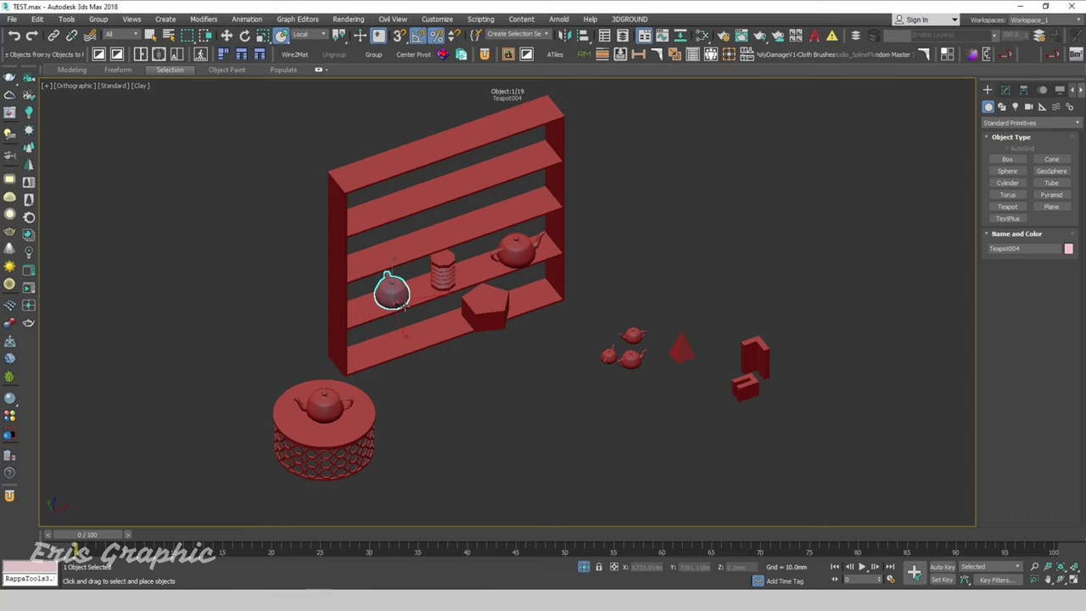
pyautogui.moveTo(683, 352)
pyautogui.mouseDown()
pyautogui.moveTo(462, 327)
pyautogui.moveTo(427, 335)
pyautogui.mouseUp()
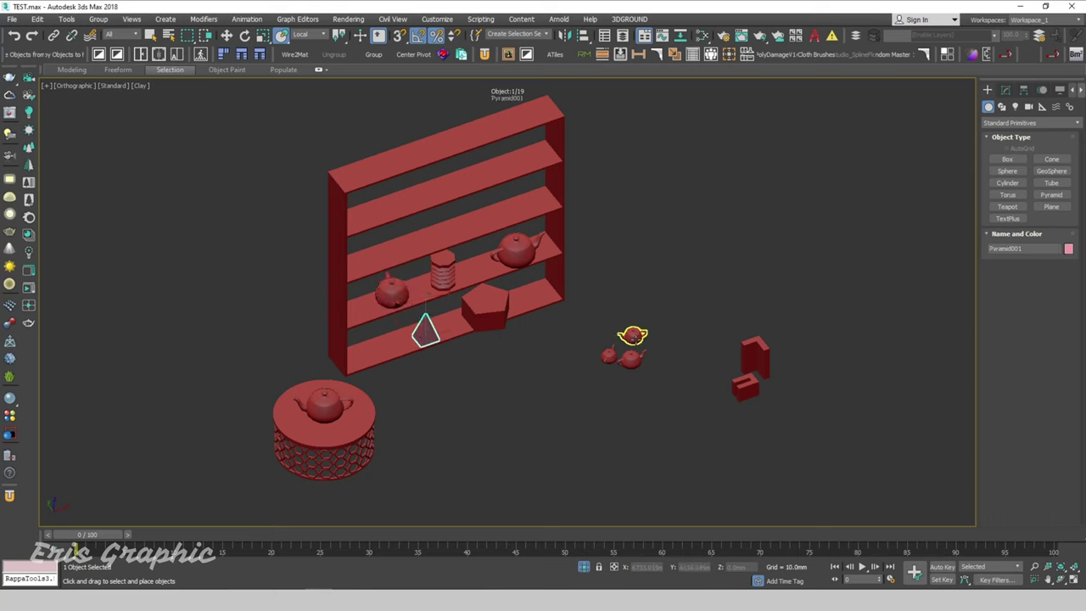
pyautogui.moveTo(632, 336)
pyautogui.mouseDown()
pyautogui.moveTo(495, 246)
pyautogui.moveTo(478, 265)
pyautogui.mouseUp()
pyautogui.moveTo(640, 391)
pyautogui.mouseDown()
pyautogui.moveTo(594, 339)
pyautogui.moveTo(503, 174)
pyautogui.mouseUp()
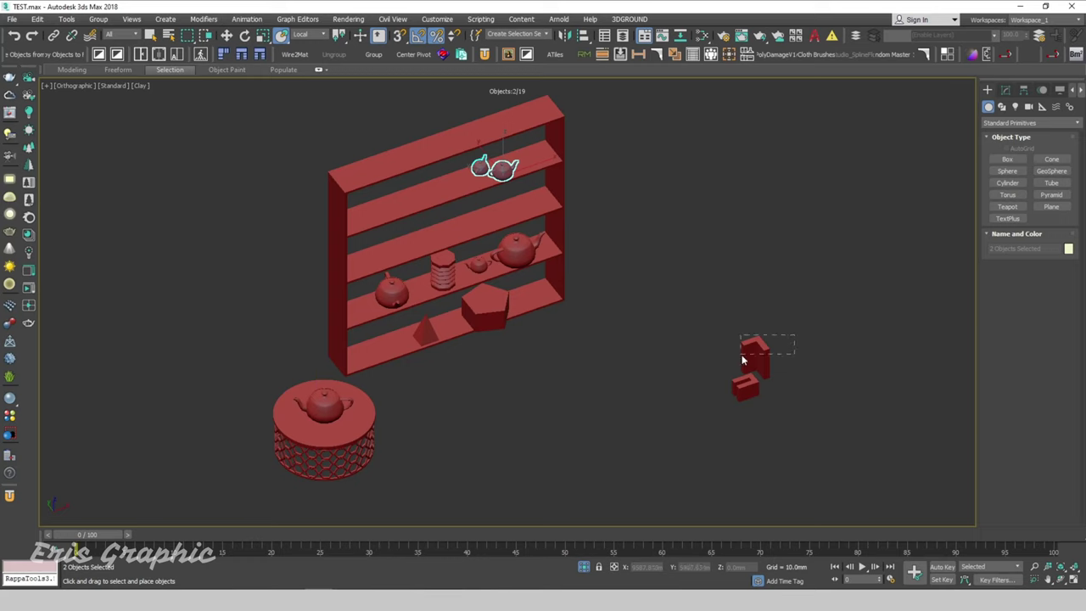
pyautogui.moveTo(742, 361); pyautogui.dragTo(471, 233)
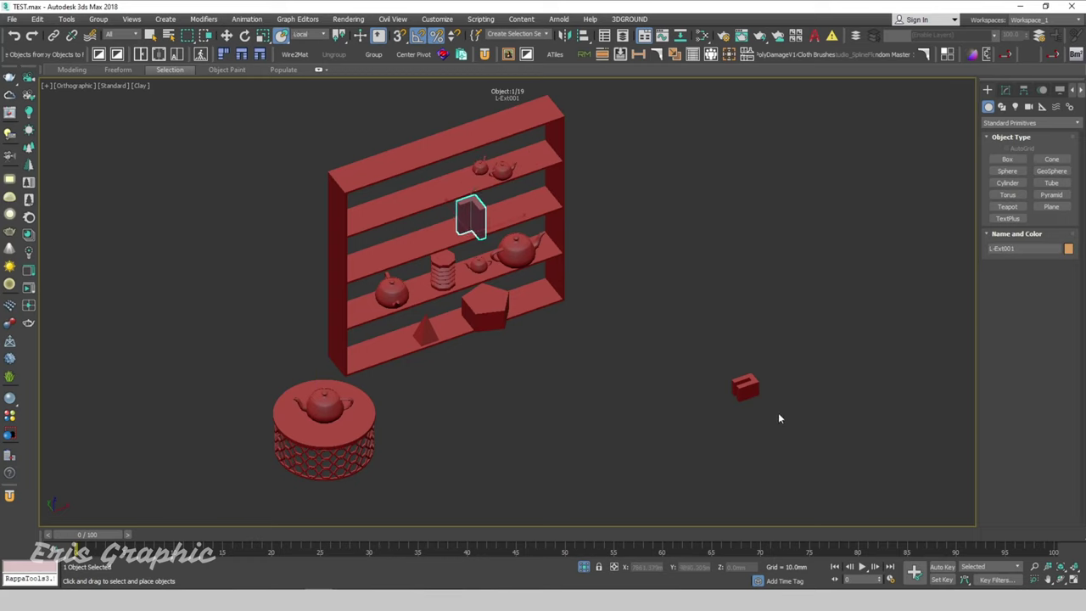
pyautogui.moveTo(744, 386); pyautogui.dragTo(411, 243)
# Step: Clear the selection and turn on edged faces in the view
pyautogui.click(637, 243)
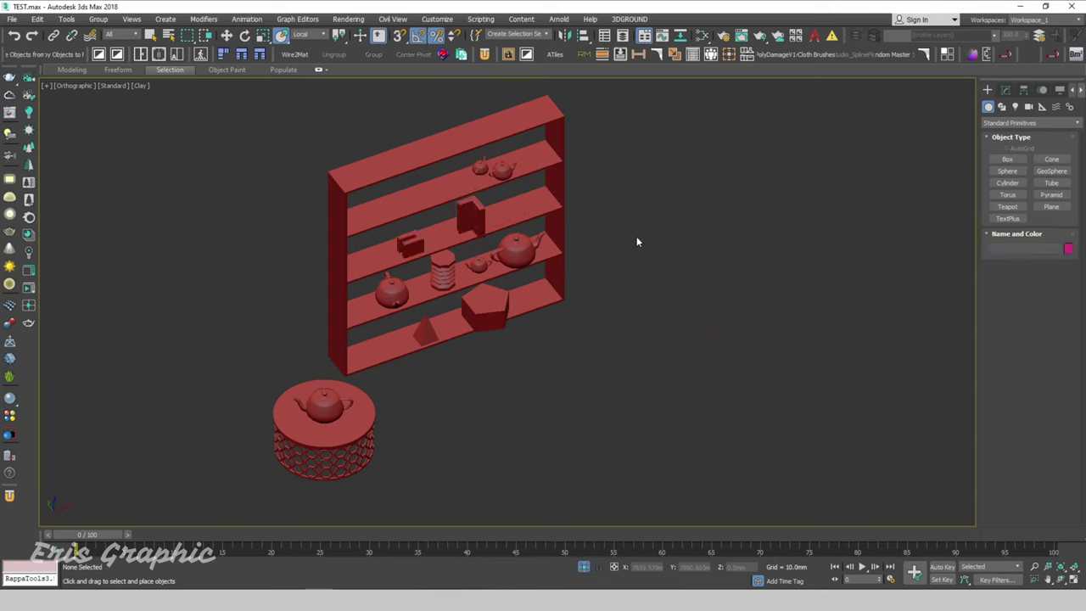
pyautogui.press('f')
pyautogui.press('F4')
pyautogui.scroll(1, 642, 376)
# Step: Draw a plane on the ground beside the house model
pyautogui.moveTo(713, 374); pyautogui.dragTo(719, 430, button='middle')
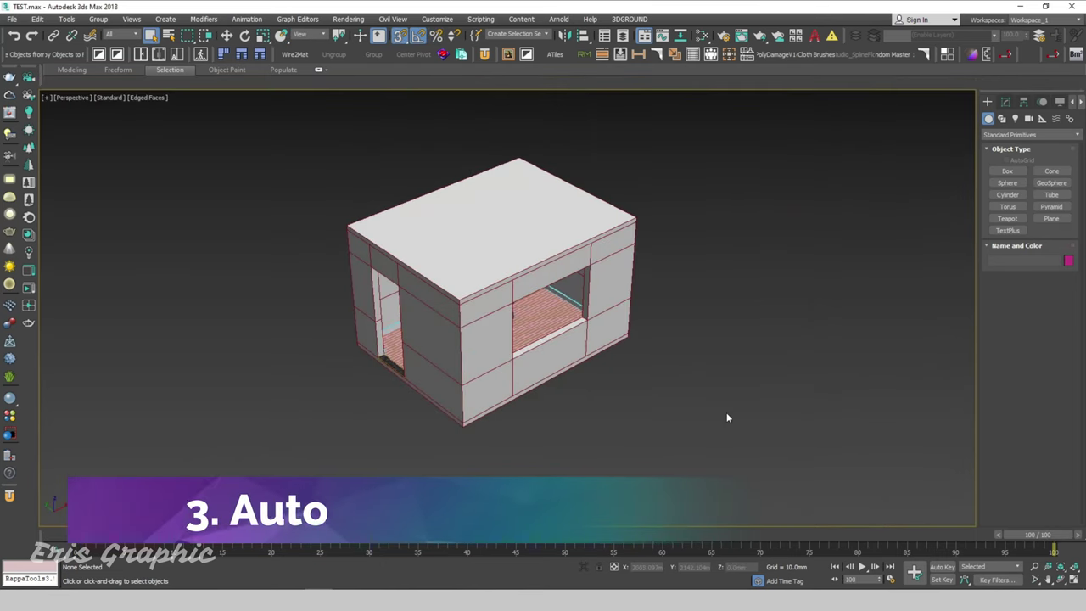
pyautogui.moveTo(642, 390); pyautogui.dragTo(700, 363, button='middle')
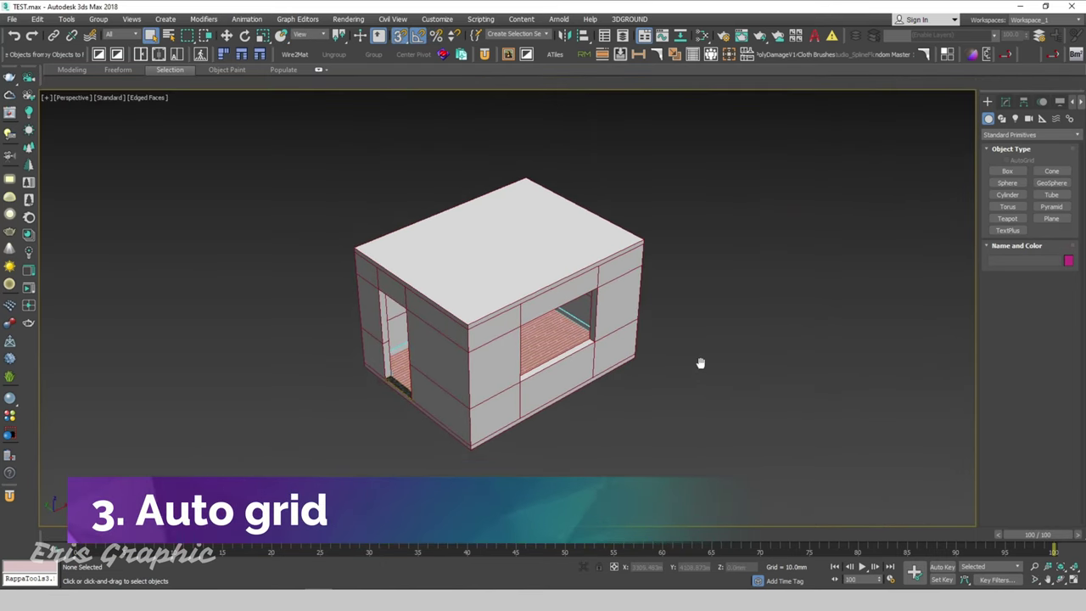
pyautogui.click(620, 293)
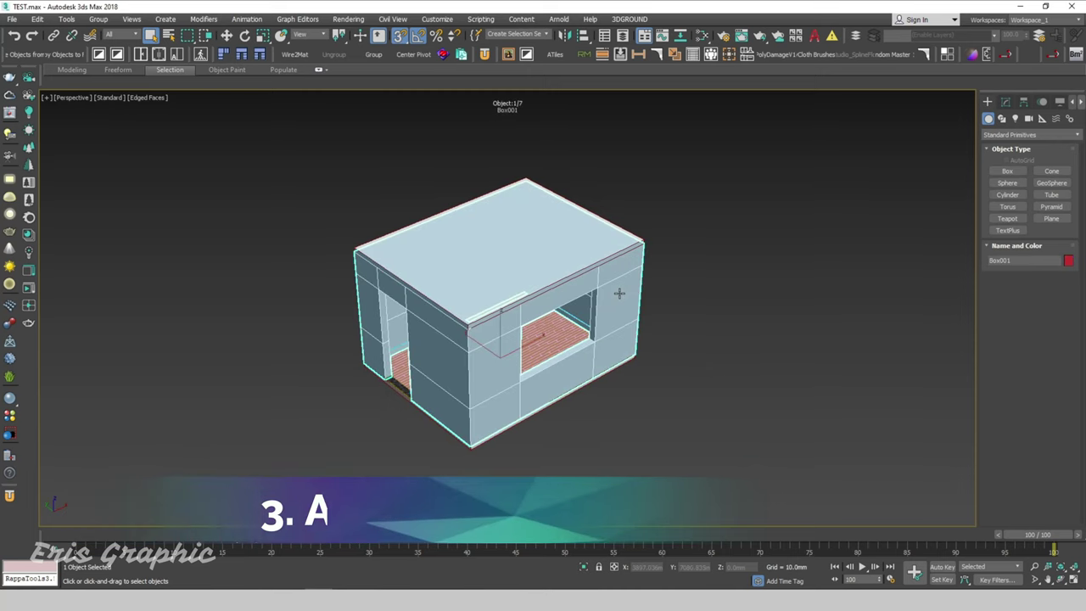
pyautogui.click(760, 341)
pyautogui.click(1051, 219)
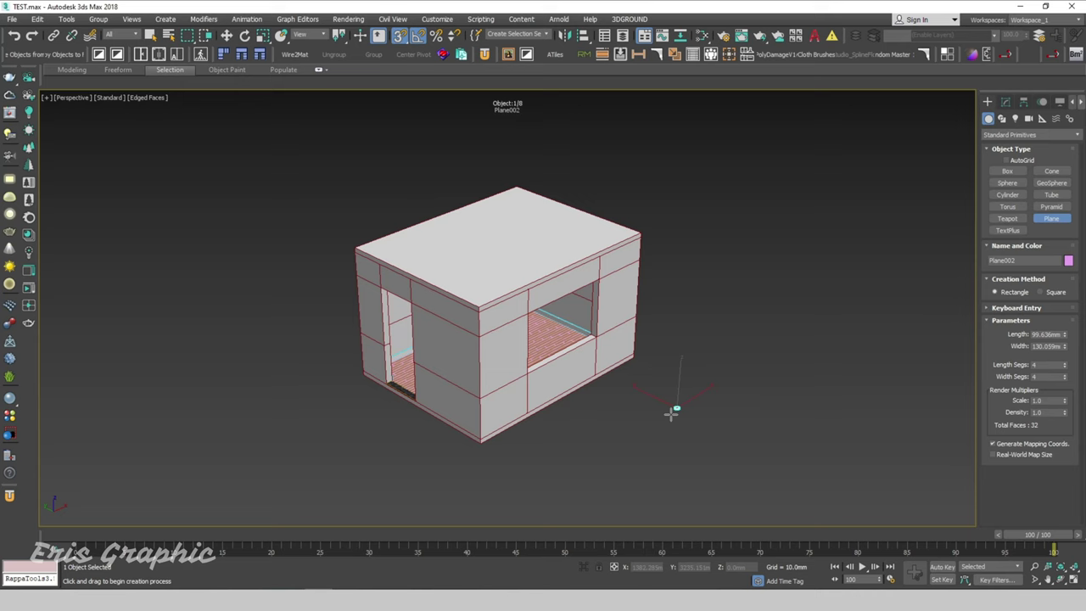
pyautogui.moveTo(671, 407); pyautogui.dragTo(644, 480)
pyautogui.rightClick(709, 360)
pyautogui.keyDown('alt'); pyautogui.moveTo(708, 360); pyautogui.dragTo(756, 354, button='middle'); pyautogui.keyUp('alt')
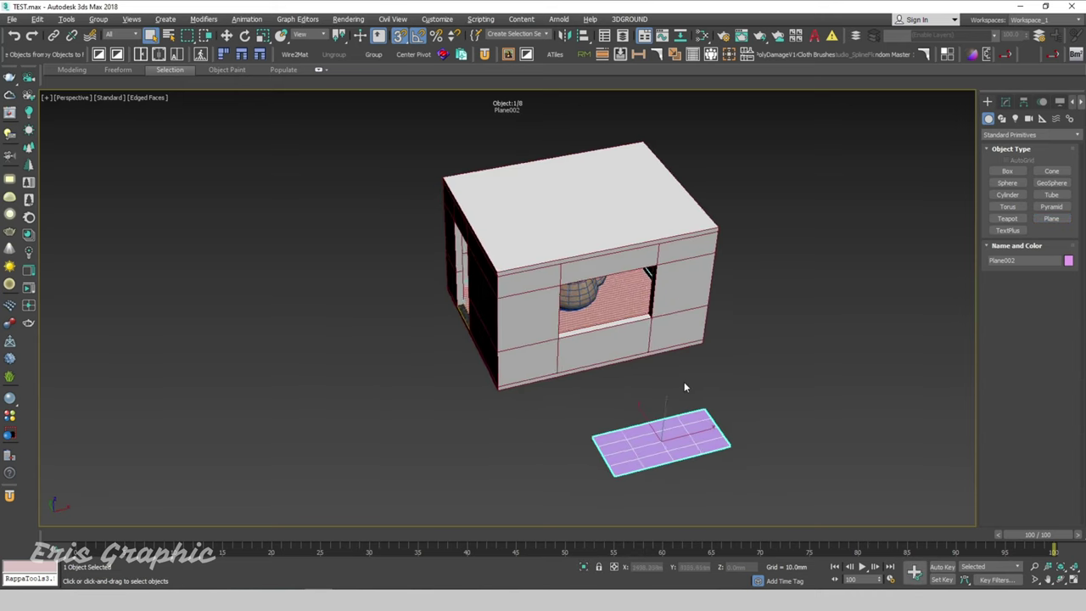
pyautogui.click(756, 356)
# Step: Isolate Box001 so only the house walls show
pyautogui.click(610, 275)
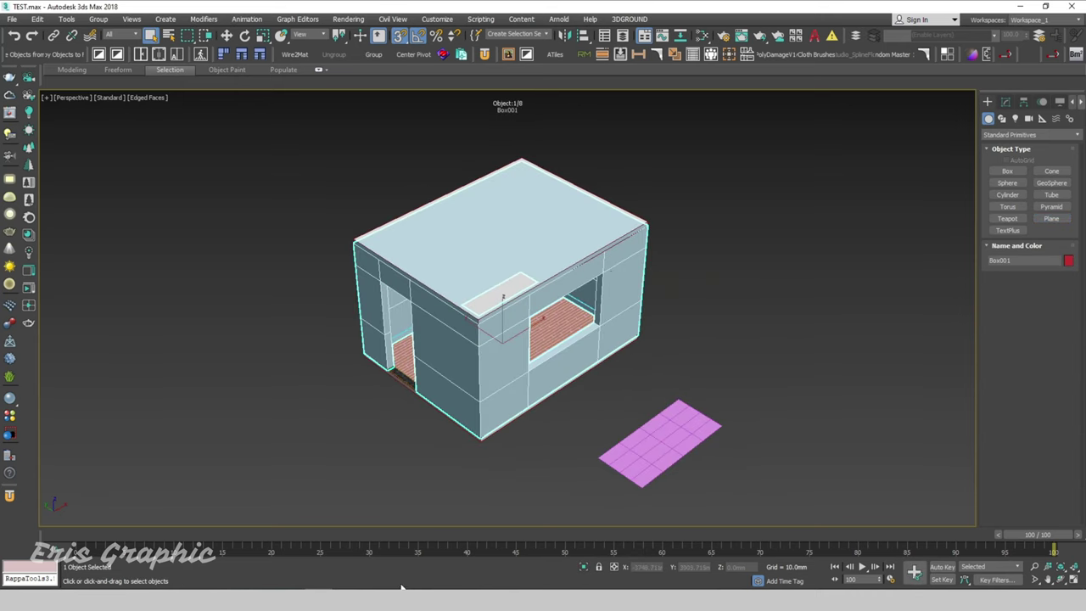
pyautogui.click(585, 567)
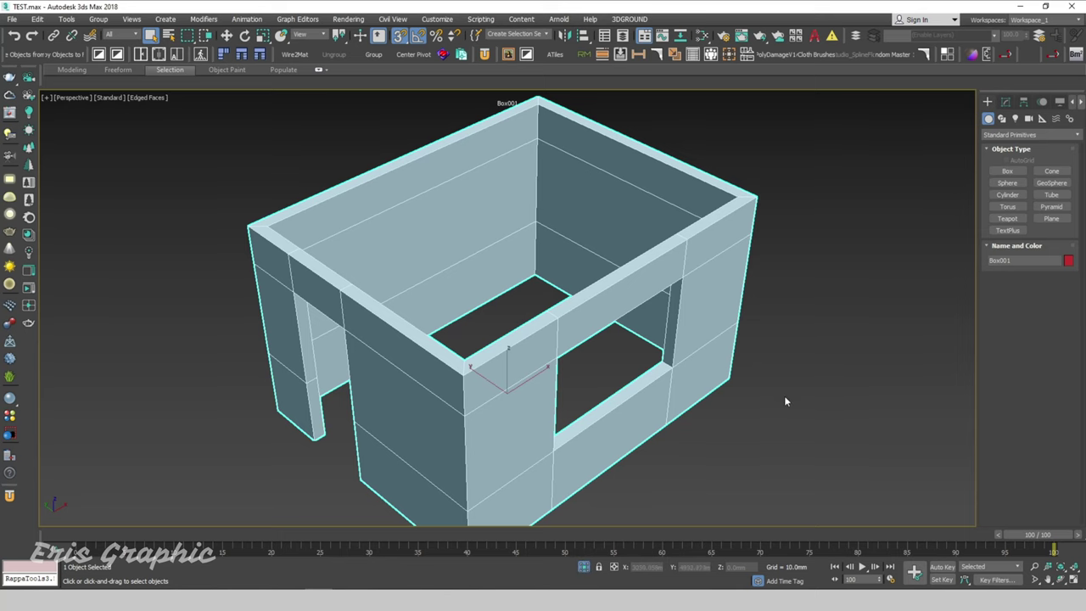
pyautogui.scroll(-3, 783, 395)
pyautogui.click(787, 368)
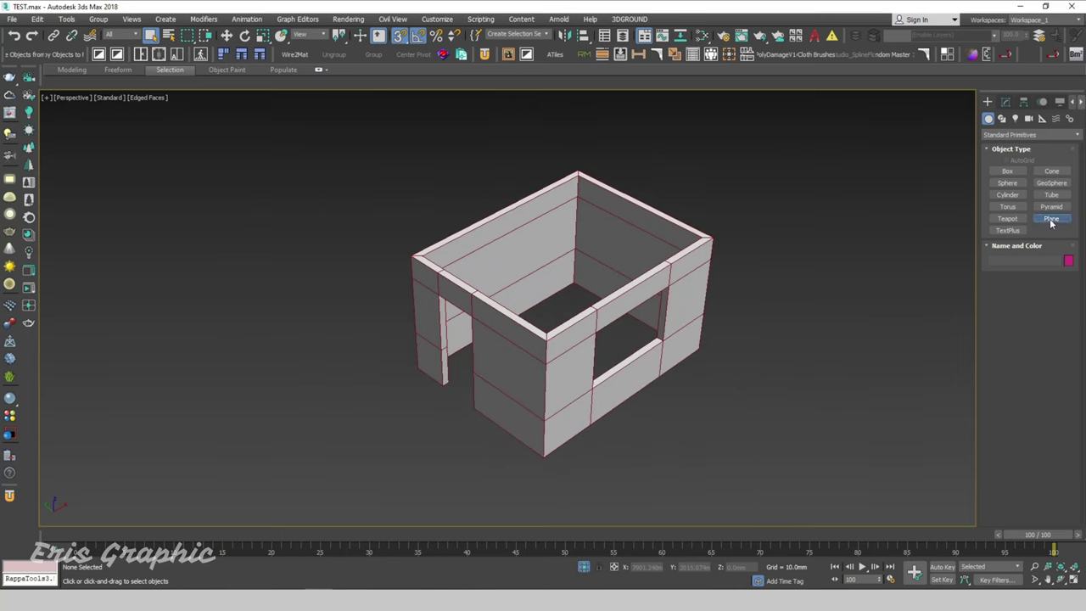
# Step: Draw a 1300×2000 mm AutoGrid plane filling the window opening
pyautogui.click(1051, 220)
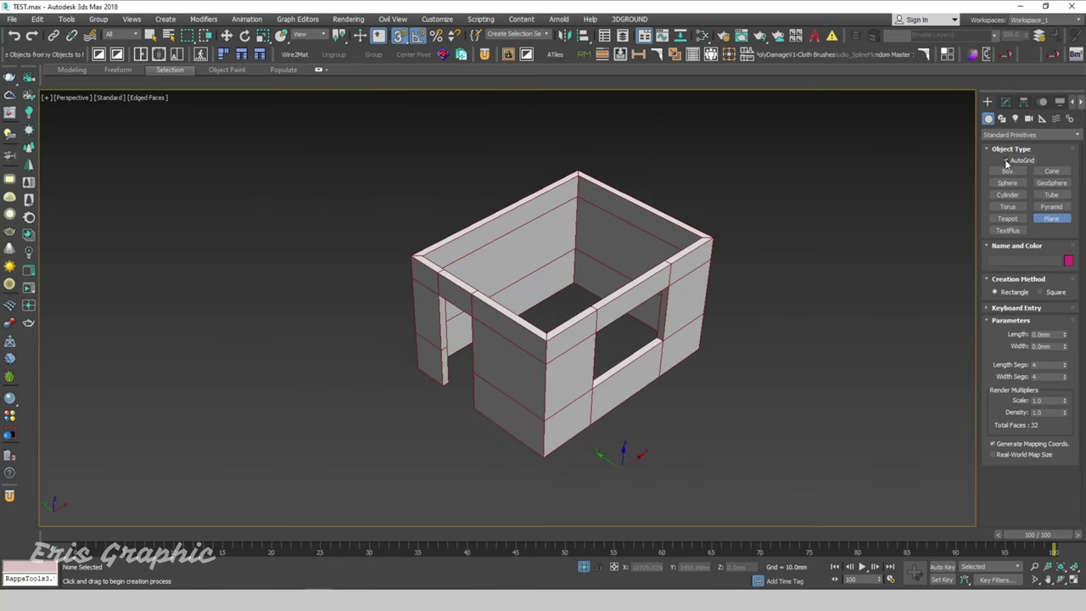
pyautogui.keyDown('alt'); pyautogui.moveTo(711, 469); pyautogui.dragTo(690, 518, button='middle'); pyautogui.keyUp('alt')
pyautogui.scroll(4, 512, 412)
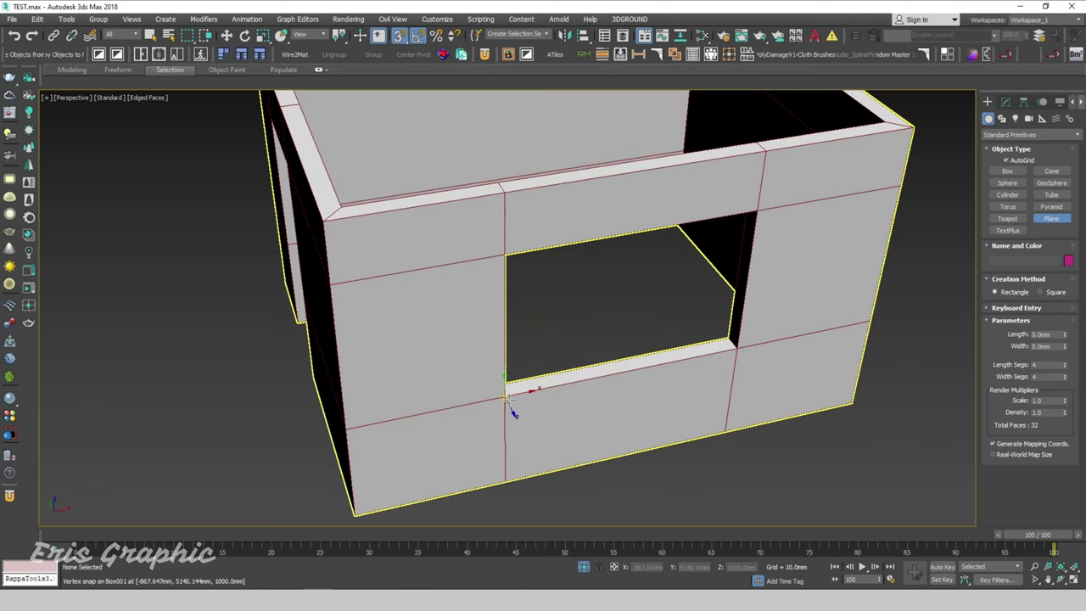
pyautogui.moveTo(505, 397); pyautogui.dragTo(758, 210)
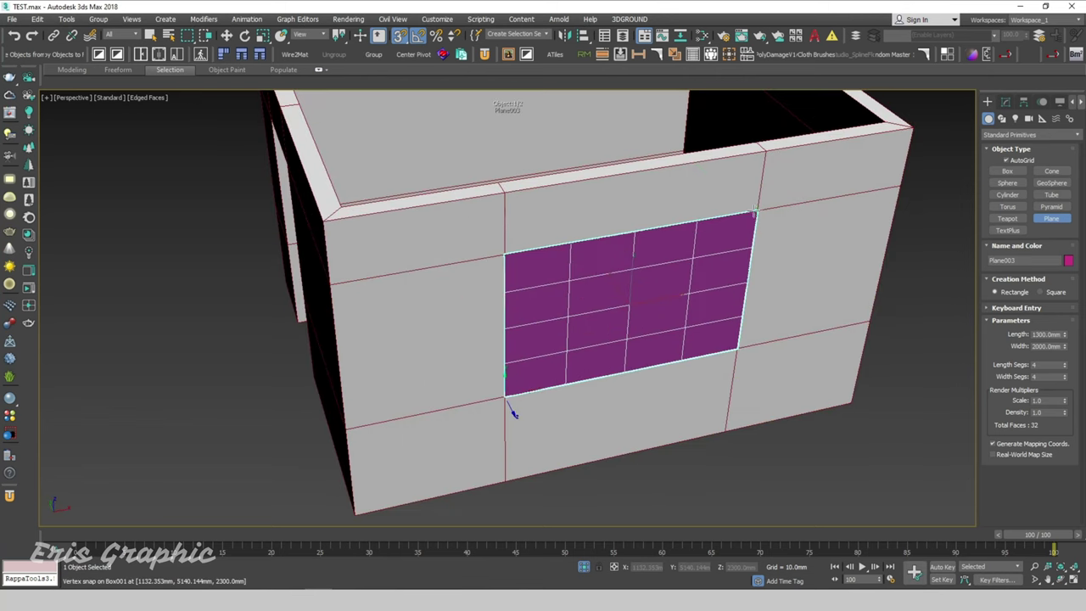
pyautogui.scroll(-6, 509, 315)
# Step: Draw a 2200×900 mm plane across the door opening and end plane creation
pyautogui.moveTo(509, 314)
pyautogui.keyDown('alt'); pyautogui.mouseDown(button='middle')
pyautogui.moveTo(591, 319)
pyautogui.moveTo(548, 356)
pyautogui.moveTo(576, 368)
pyautogui.moveTo(540, 357)
pyautogui.mouseUp(button='middle'); pyautogui.keyUp('alt')
pyautogui.scroll(5, 528, 348)
pyautogui.scroll(4, 502, 296)
pyautogui.scroll(-3, 501, 287)
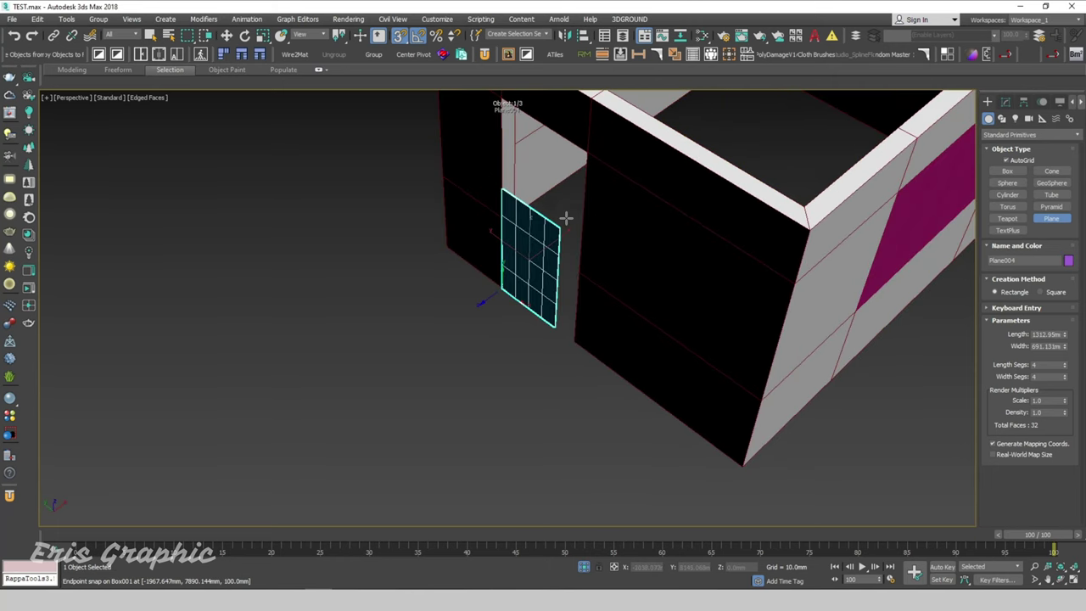
pyautogui.moveTo(501, 286); pyautogui.dragTo(501, 102)
pyautogui.moveTo(501, 102)
pyautogui.keyDown('alt'); pyautogui.mouseDown(button='middle')
pyautogui.moveTo(503, 363)
pyautogui.moveTo(603, 283)
pyautogui.mouseUp(button='middle'); pyautogui.keyUp('alt')
pyautogui.scroll(-3, 603, 283)
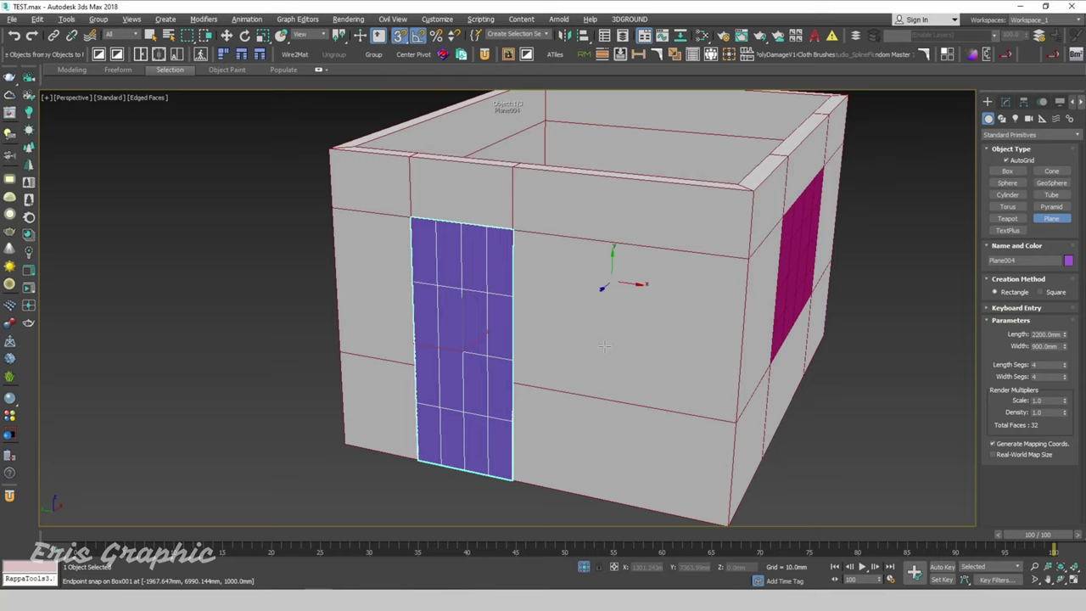
pyautogui.scroll(-1, 625, 351)
pyautogui.rightClick(789, 257)
pyautogui.click(890, 296)
pyautogui.moveTo(891, 292); pyautogui.dragTo(798, 276, button='middle')
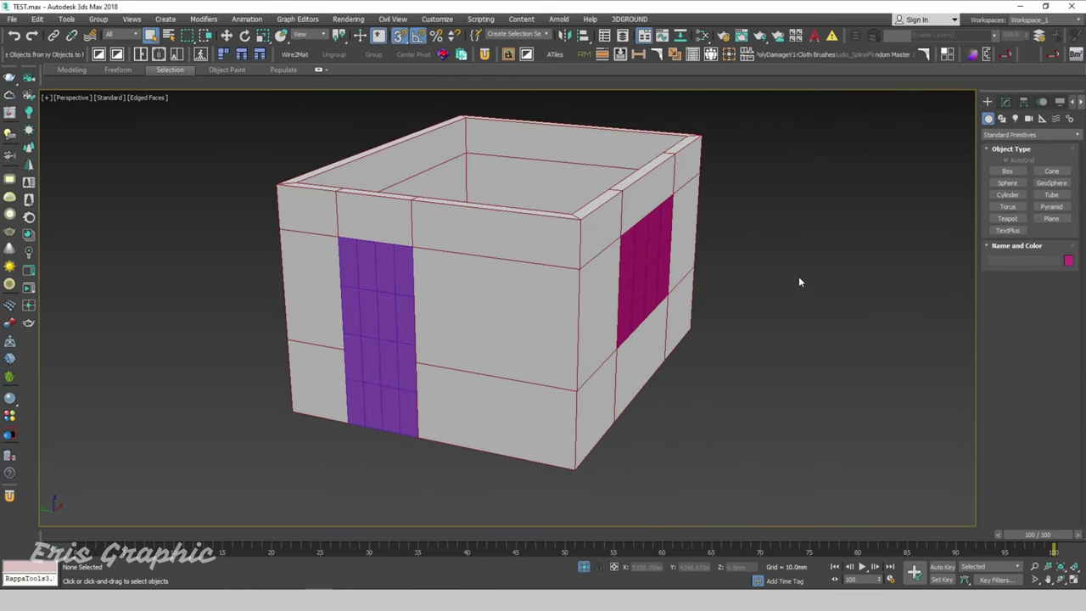
# Step: Toggle Isolate Selection off and back on for the house walls, then deselect
pyautogui.moveTo(514, 417); pyautogui.dragTo(508, 396)
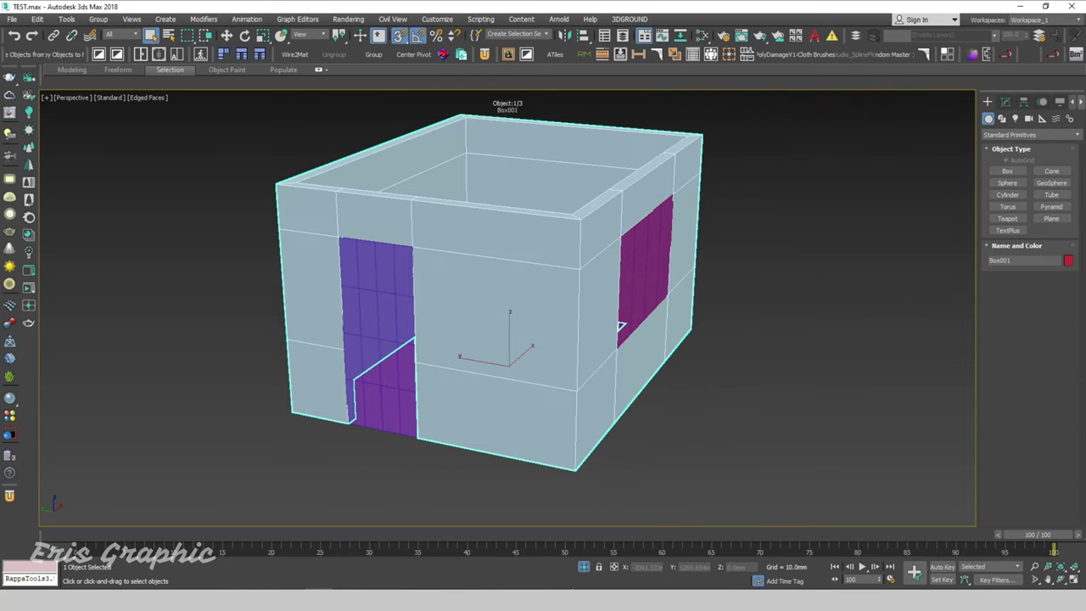
pyautogui.click(588, 568)
pyautogui.click(585, 569)
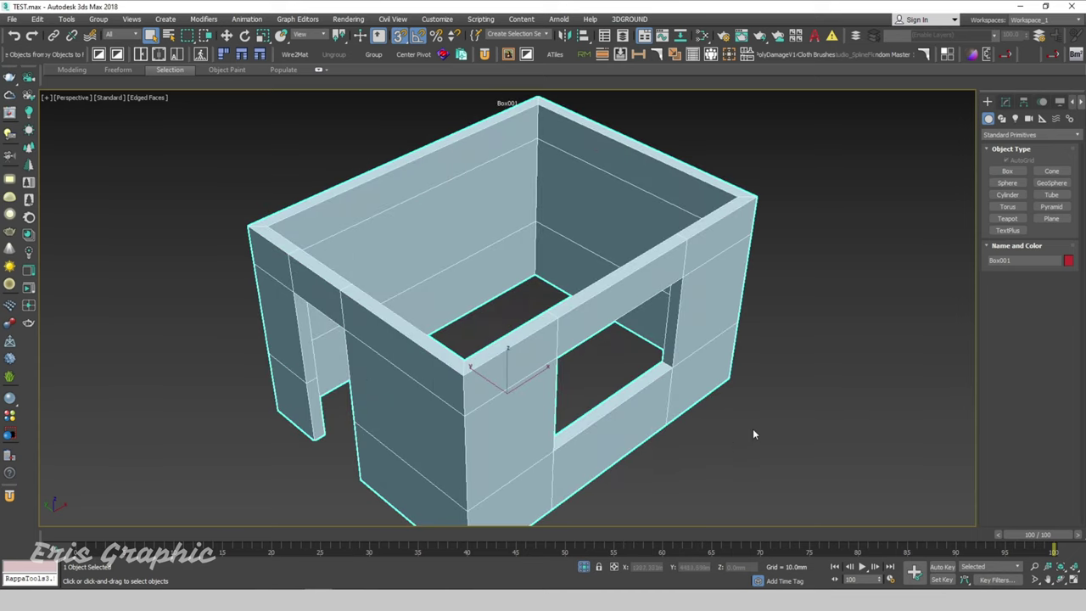
pyautogui.click(752, 429)
pyautogui.scroll(-3, 785, 407)
pyautogui.moveTo(745, 416)
pyautogui.keyDown('alt'); pyautogui.mouseDown(button='middle')
pyautogui.moveTo(776, 407)
pyautogui.moveTo(765, 416)
pyautogui.moveTo(815, 352)
pyautogui.mouseUp(button='middle'); pyautogui.keyUp('alt')
# Step: Start a Corona CoronaLight with its shape set to Rectangle
pyautogui.click(1017, 120)
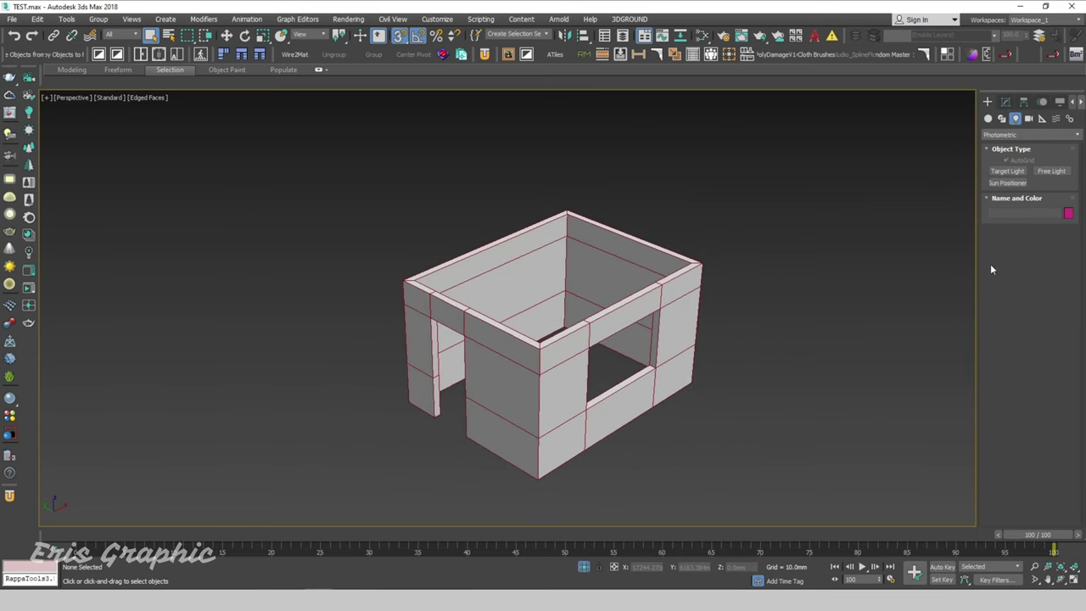
pyautogui.click(1022, 136)
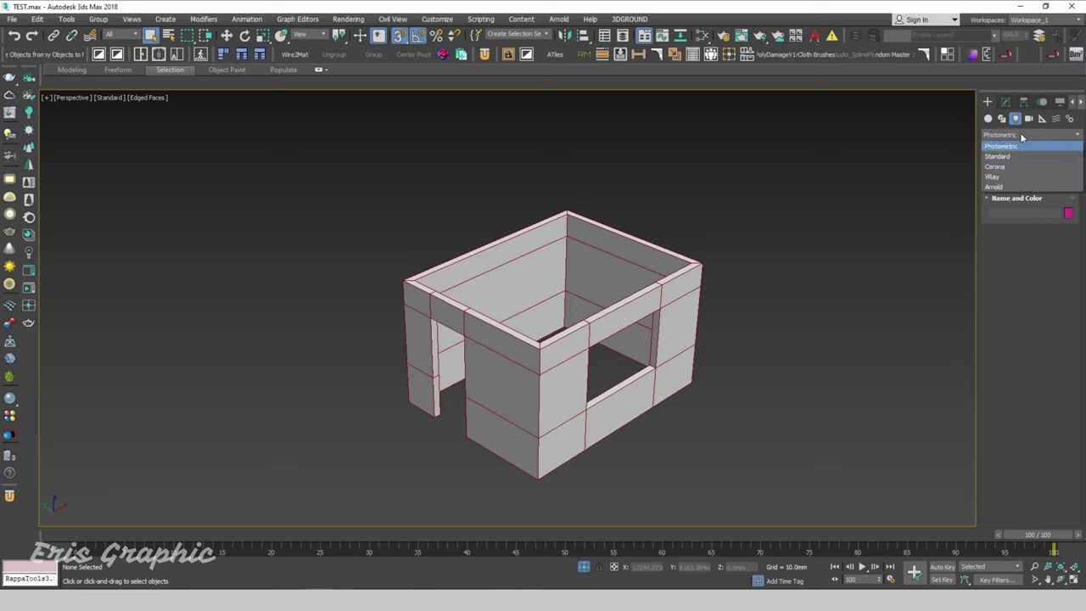
pyautogui.click(1004, 168)
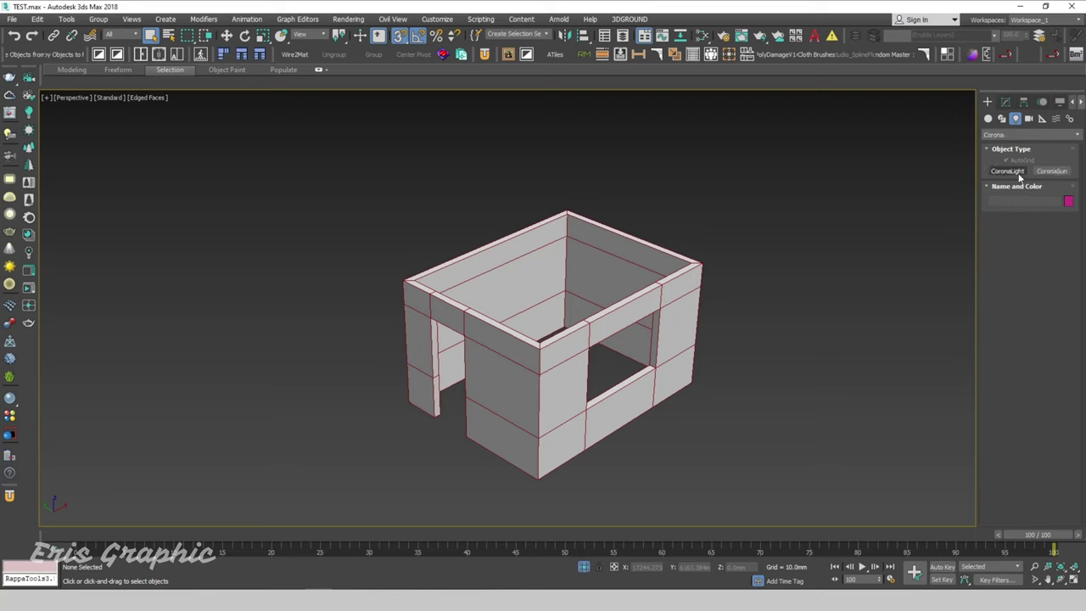
pyautogui.click(1018, 173)
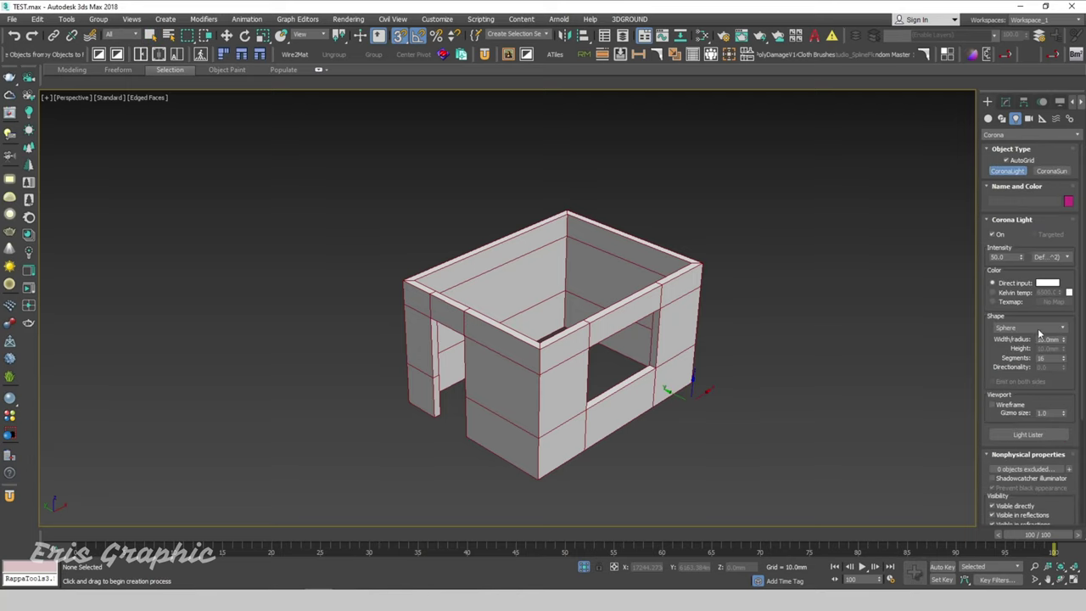
pyautogui.click(1039, 329)
pyautogui.click(1029, 352)
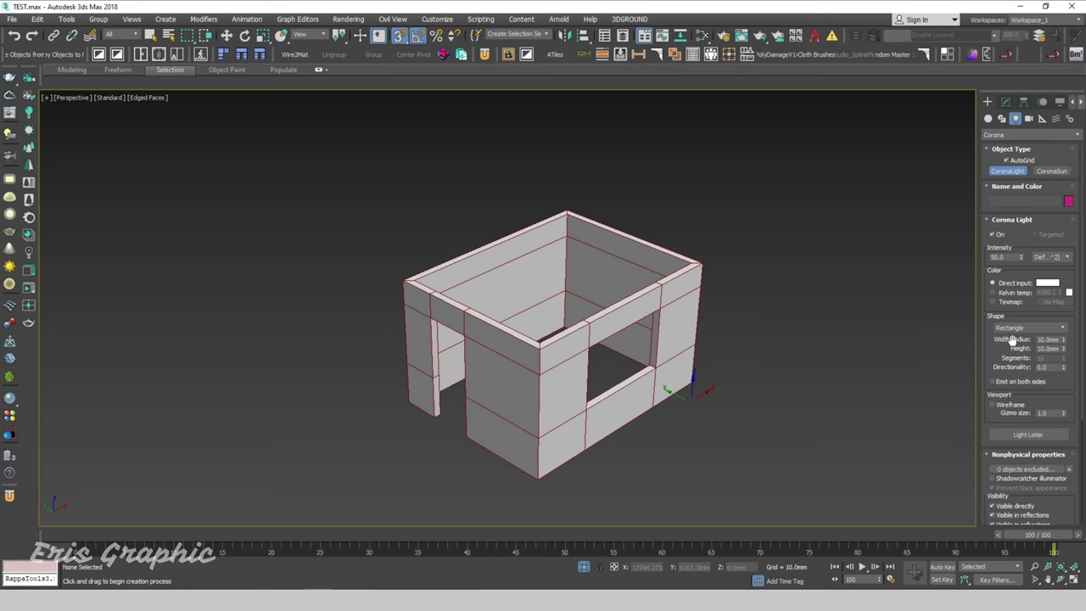
# Step: Draw a rectangular Corona light filling the door opening
pyautogui.keyDown('alt'); pyautogui.moveTo(501, 466); pyautogui.dragTo(500, 479, button='middle'); pyautogui.keyUp('alt')
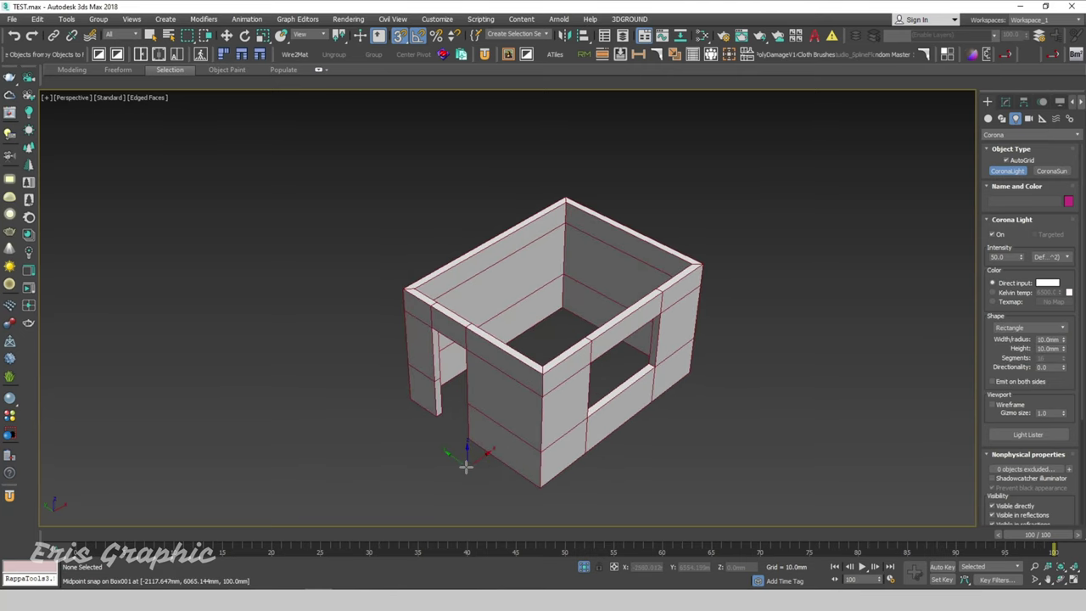
pyautogui.scroll(5, 466, 466)
pyautogui.scroll(-1, 404, 381)
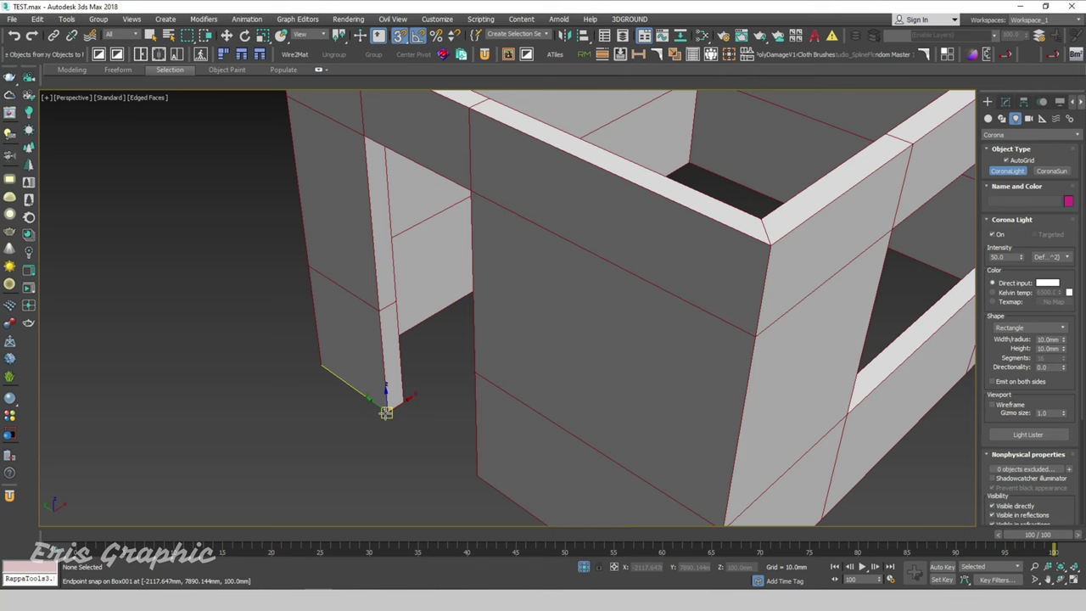
pyautogui.moveTo(382, 412)
pyautogui.mouseDown()
pyautogui.moveTo(464, 326)
pyautogui.moveTo(467, 189)
pyautogui.mouseUp()
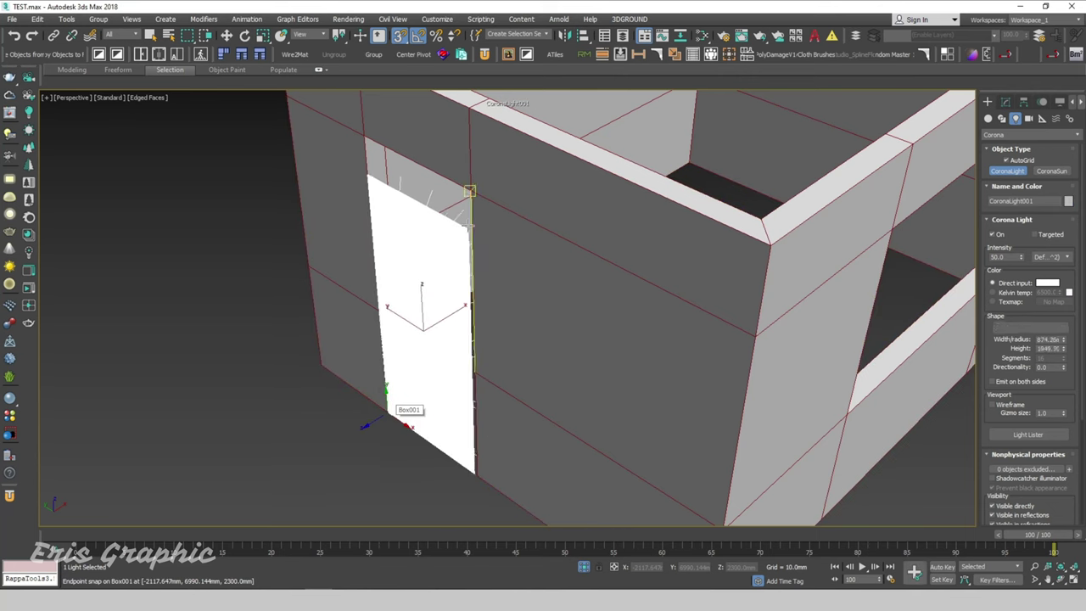
pyautogui.scroll(-5, 604, 291)
pyautogui.scroll(1, 604, 291)
# Step: Draw a second rectangular Corona light filling the window opening, then deselect
pyautogui.keyDown('alt'); pyautogui.moveTo(604, 291); pyautogui.dragTo(589, 291, button='middle'); pyautogui.keyUp('alt')
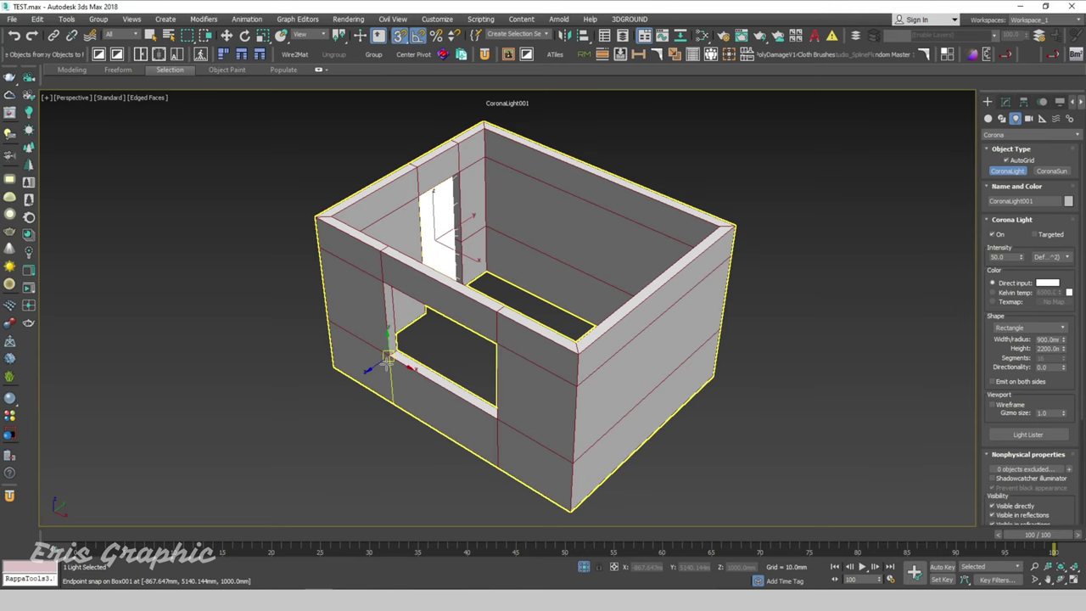
pyautogui.moveTo(387, 363); pyautogui.dragTo(502, 340)
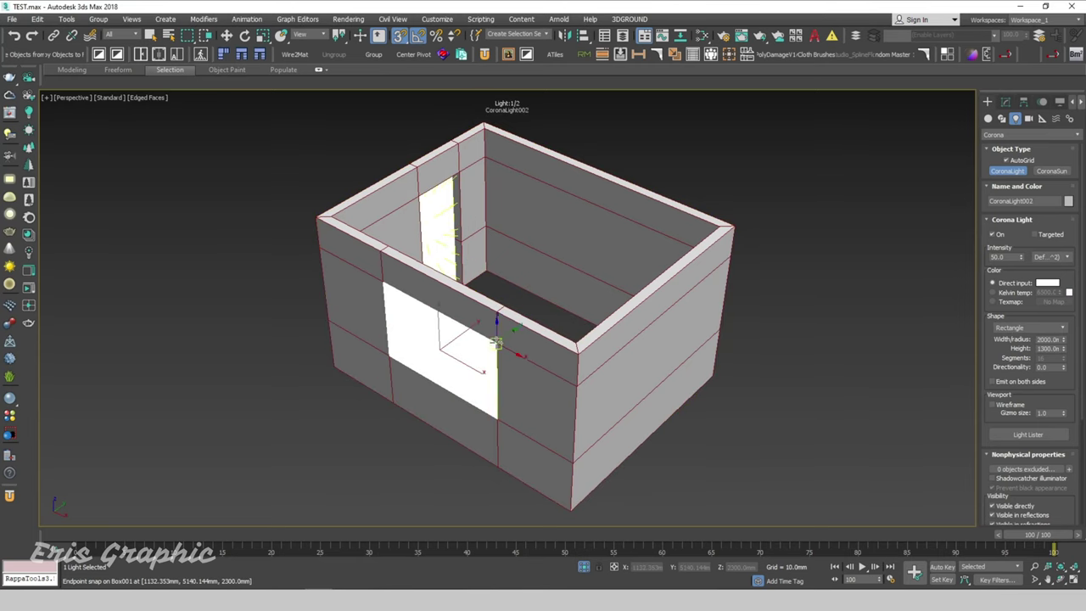
pyautogui.rightClick(774, 348)
pyautogui.moveTo(802, 353)
pyautogui.keyDown('alt'); pyautogui.mouseDown(button='middle')
pyautogui.moveTo(649, 395)
pyautogui.moveTo(698, 413)
pyautogui.moveTo(734, 357)
pyautogui.moveTo(783, 450)
pyautogui.mouseUp(button='middle'); pyautogui.keyUp('alt')
pyautogui.click(654, 396)
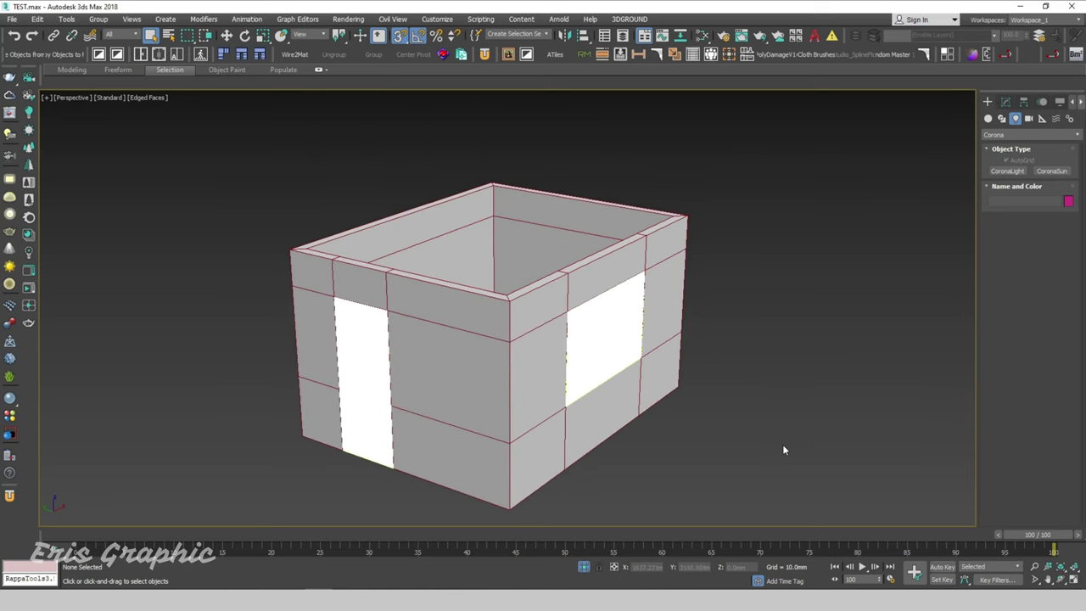
pyautogui.press('F3')
pyautogui.press('F3')
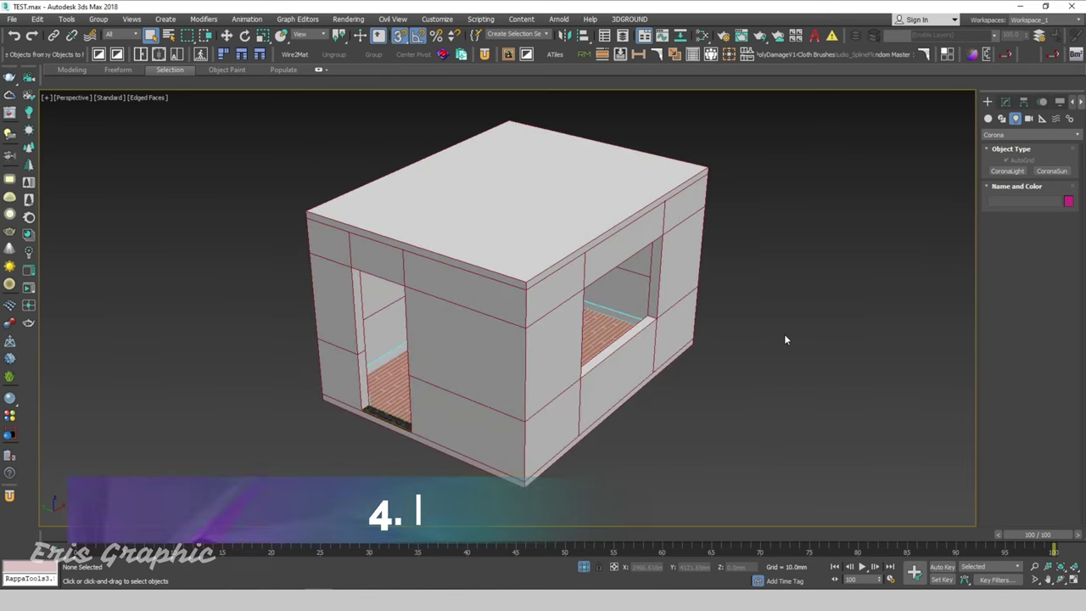
# Step: Isolate the Box001 house walls and reselect them in Top view
pyautogui.click(502, 341)
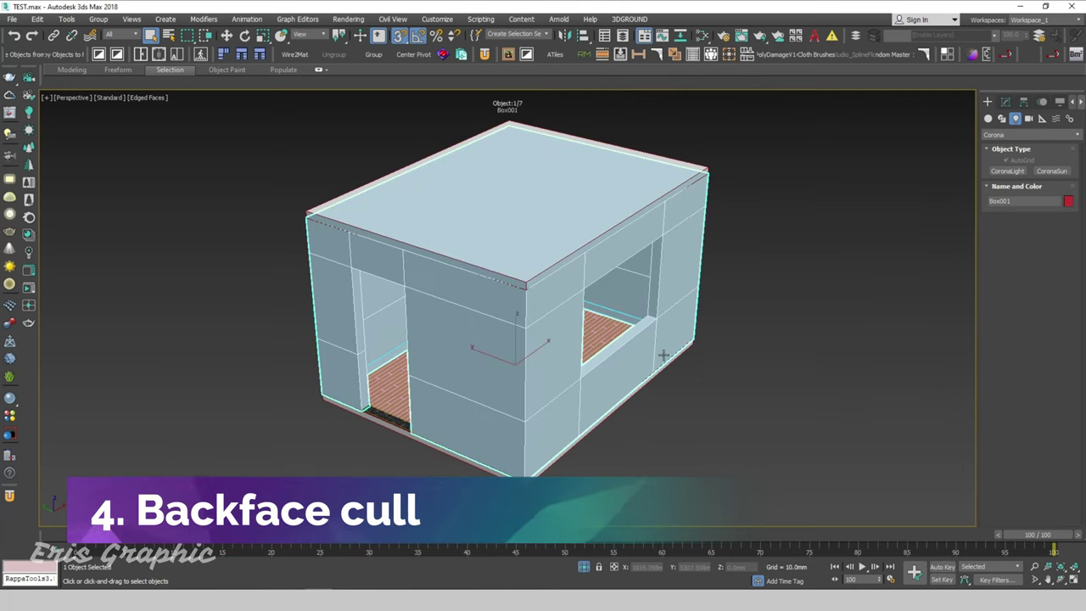
pyautogui.click(583, 567)
pyautogui.click(583, 568)
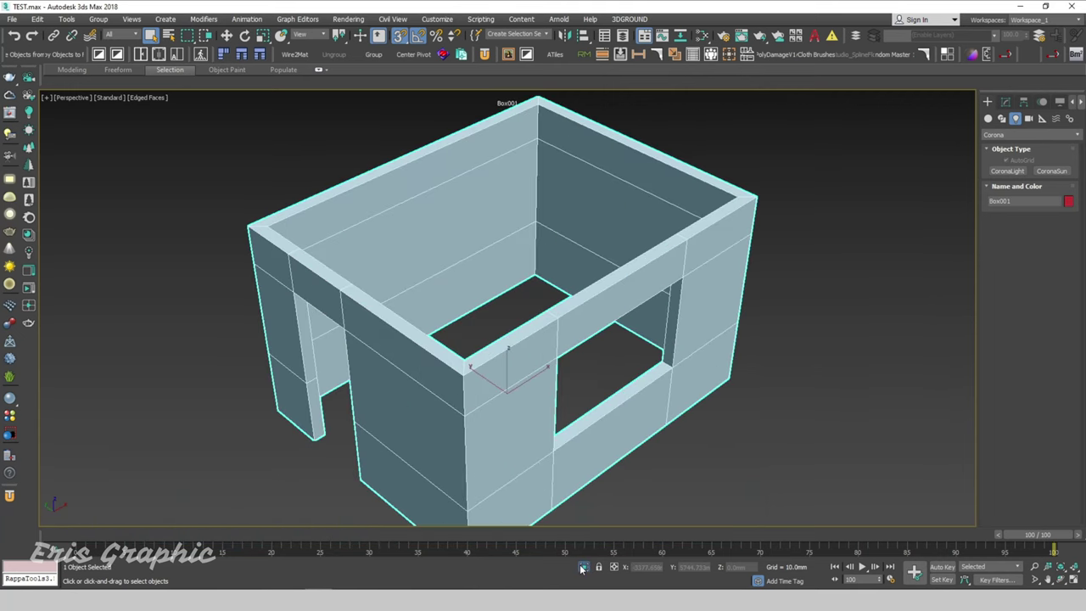
pyautogui.click(776, 414)
pyautogui.press('t')
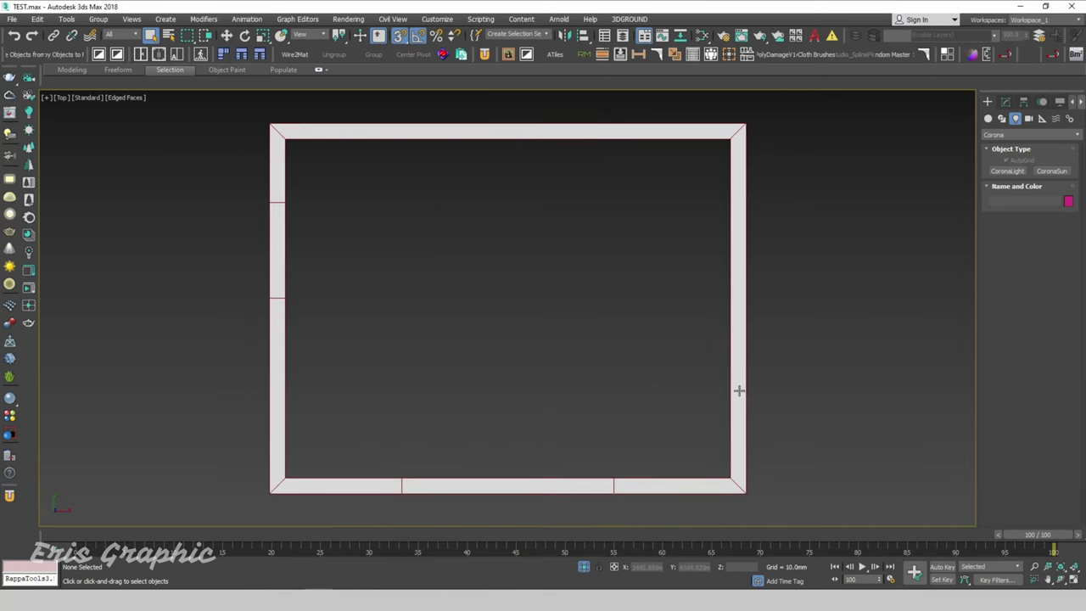
pyautogui.scroll(-2, 738, 390)
pyautogui.click(576, 302)
# Step: In Edit Poly polygon mode, window-select the outer faces of the bottom, left and top walls
pyautogui.click(1004, 102)
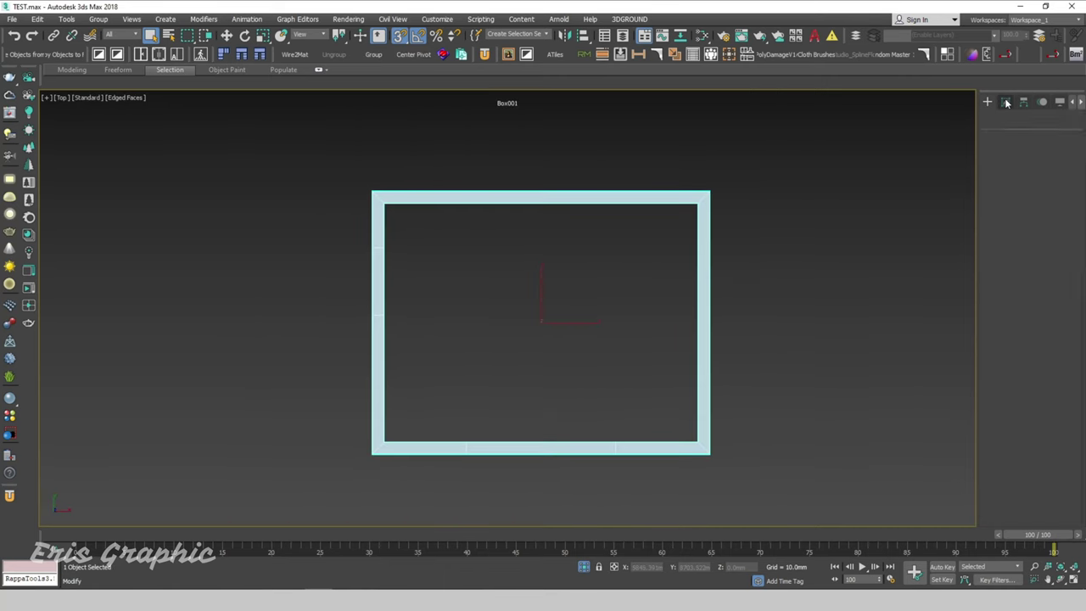
pyautogui.click(1041, 400)
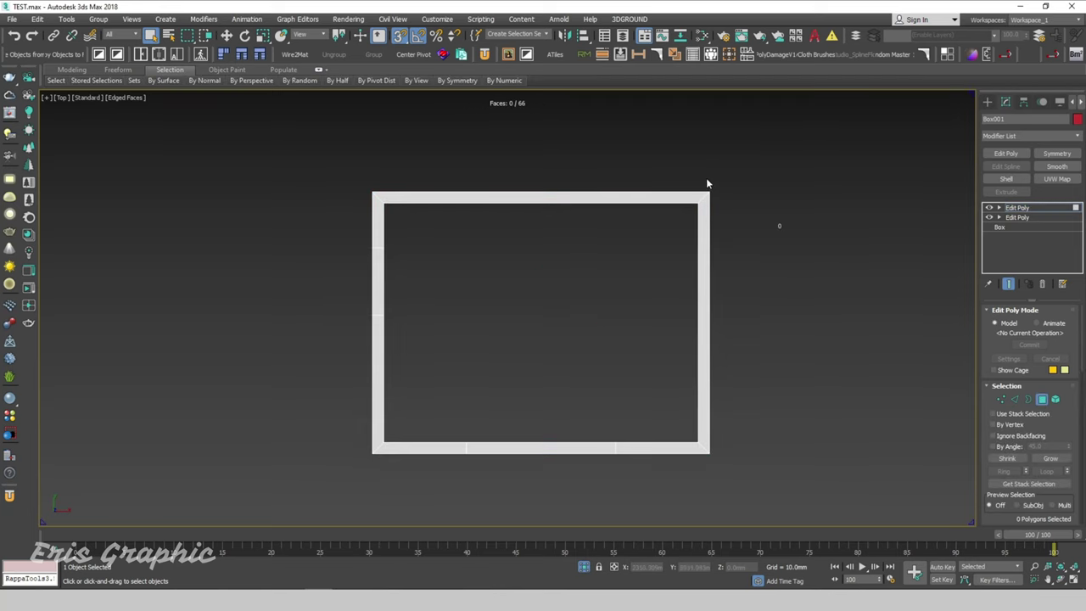
pyautogui.moveTo(705, 172); pyautogui.dragTo(793, 497)
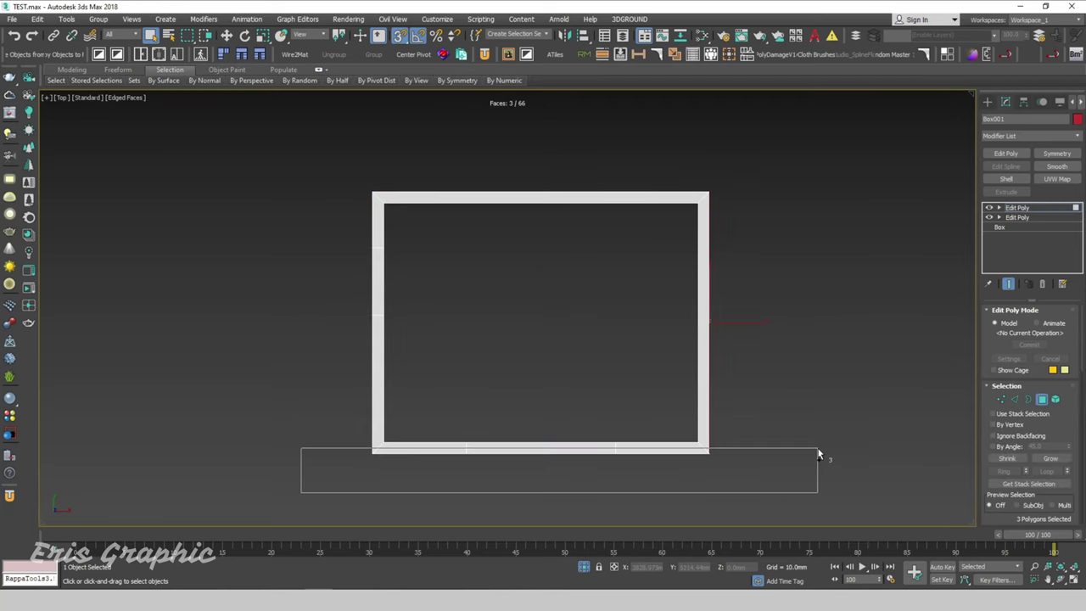
pyautogui.keyDown('ctrl'); pyautogui.moveTo(692, 469); pyautogui.dragTo(819, 452); pyautogui.keyUp('ctrl')
pyautogui.moveTo(262, 135)
pyautogui.keyDown('ctrl'); pyautogui.mouseDown()
pyautogui.moveTo(382, 500)
pyautogui.moveTo(766, 194)
pyautogui.mouseUp(); pyautogui.keyUp('ctrl')
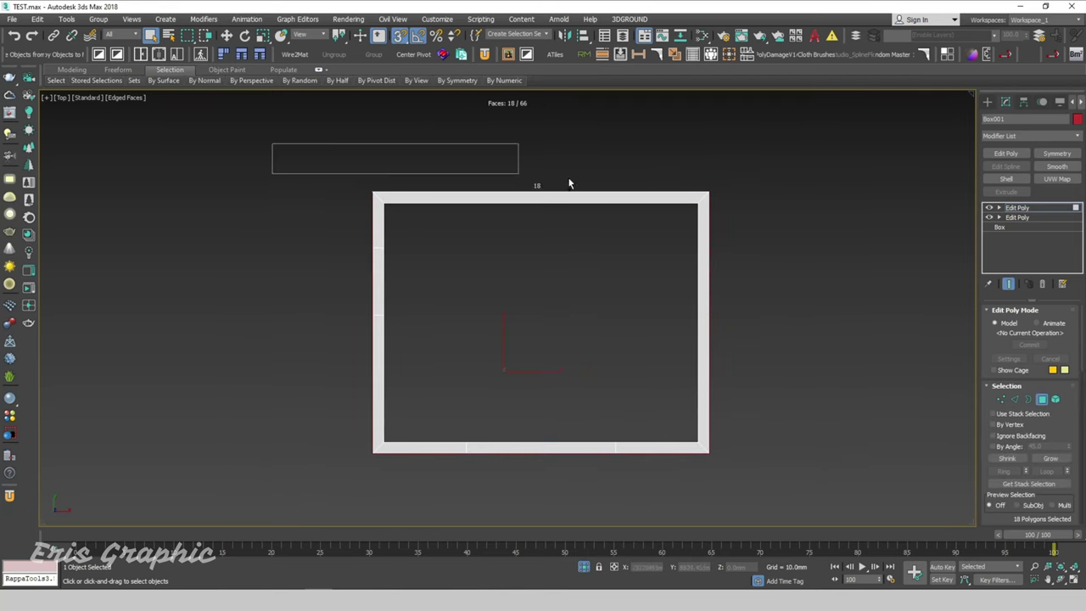
pyautogui.moveTo(716, 475)
pyautogui.keyDown('alt'); pyautogui.mouseDown(button='middle')
pyautogui.moveTo(788, 375)
pyautogui.moveTo(717, 365)
pyautogui.moveTo(730, 357)
pyautogui.mouseUp(button='middle'); pyautogui.keyUp('alt')
# Step: Flip the normals of the selected outer wall faces, exit polygon mode and reselect the walls box
pyautogui.rightClick(683, 240)
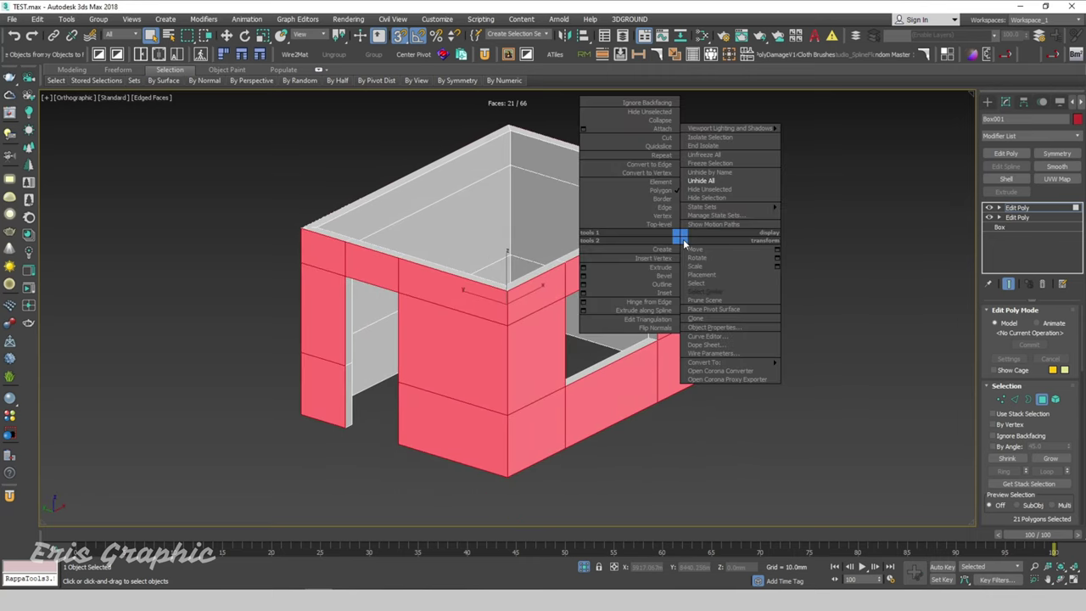
pyautogui.click(647, 324)
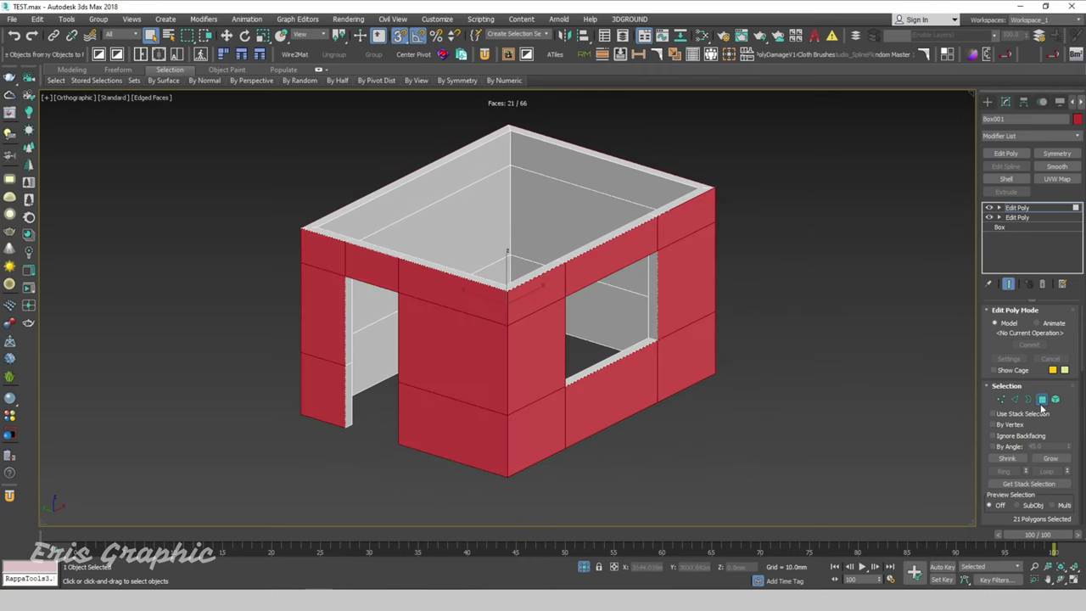
pyautogui.click(1042, 399)
pyautogui.click(769, 276)
pyautogui.scroll(-2, 814, 282)
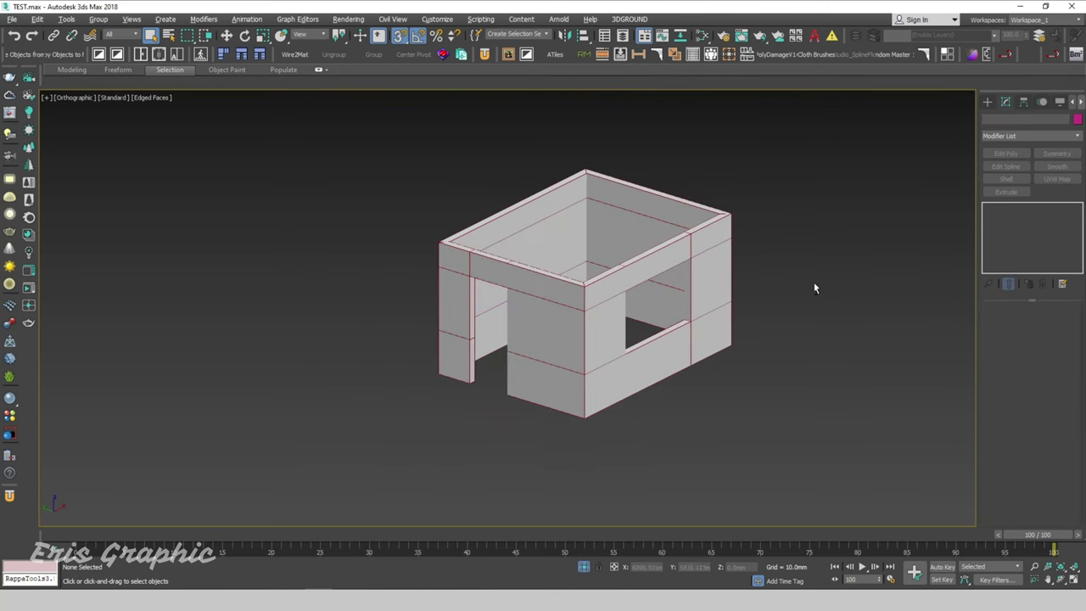
pyautogui.moveTo(787, 180); pyautogui.dragTo(665, 287)
pyautogui.moveTo(797, 270); pyautogui.dragTo(733, 289, button='middle')
# Step: Turn on Backface Cull in the walls box's Object Properties
pyautogui.rightClick(664, 263)
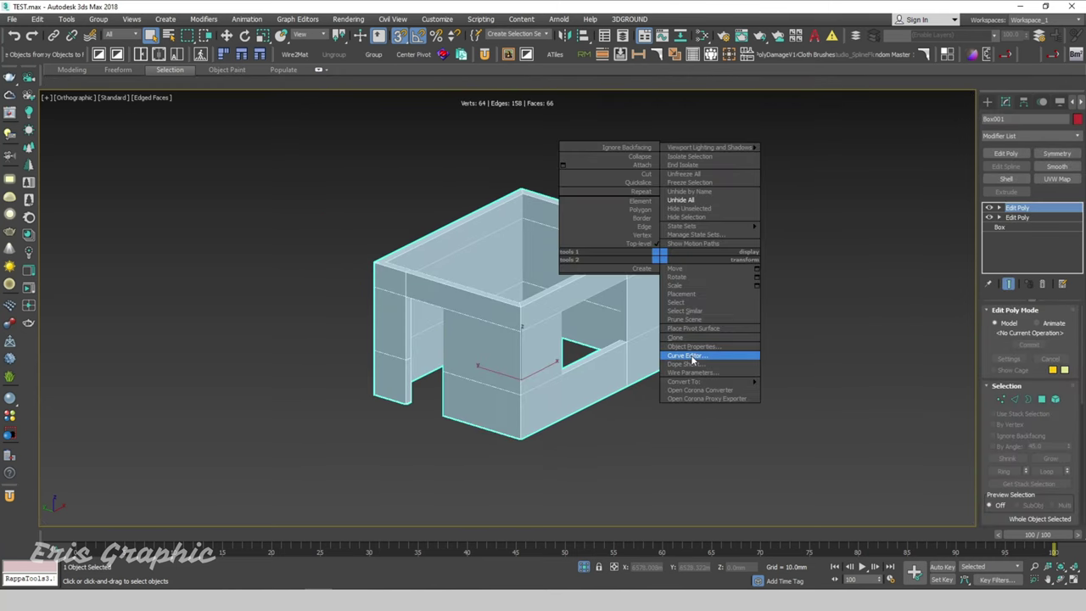
pyautogui.click(717, 346)
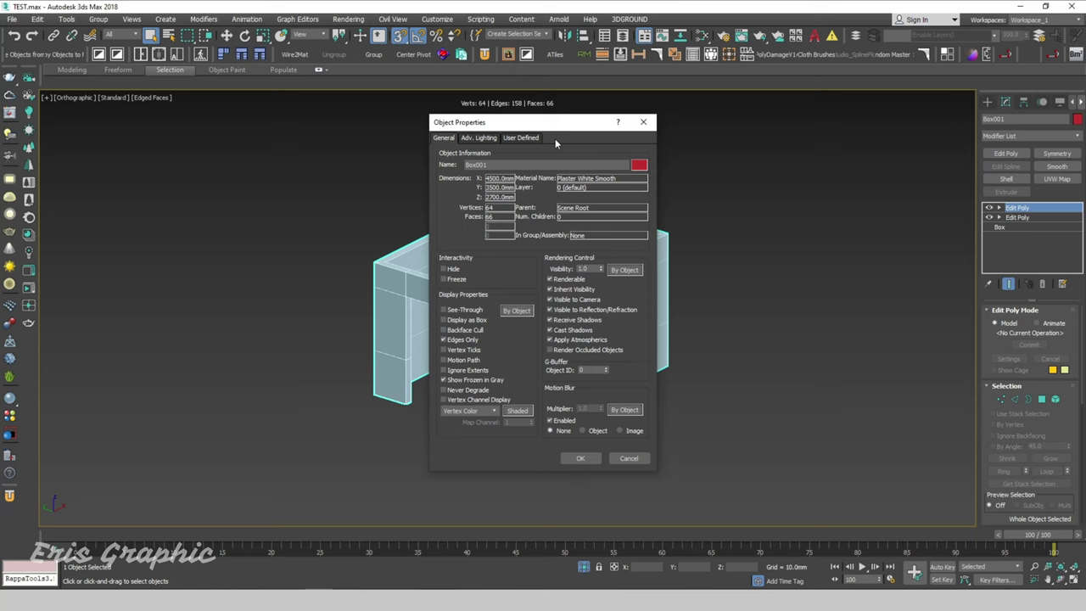
pyautogui.moveTo(555, 119); pyautogui.dragTo(771, 115)
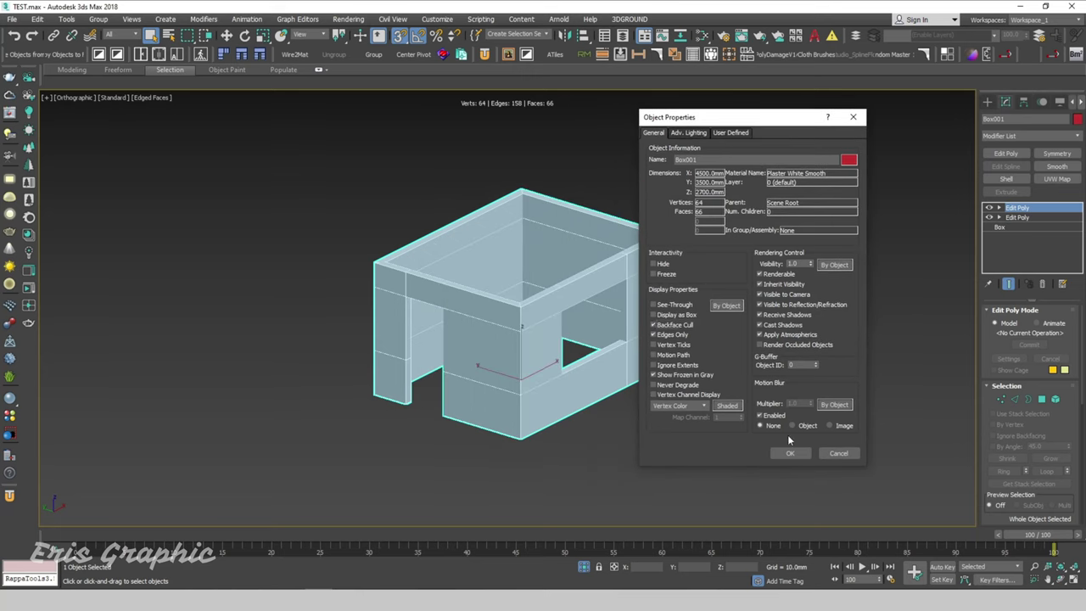
pyautogui.click(790, 453)
pyautogui.click(797, 330)
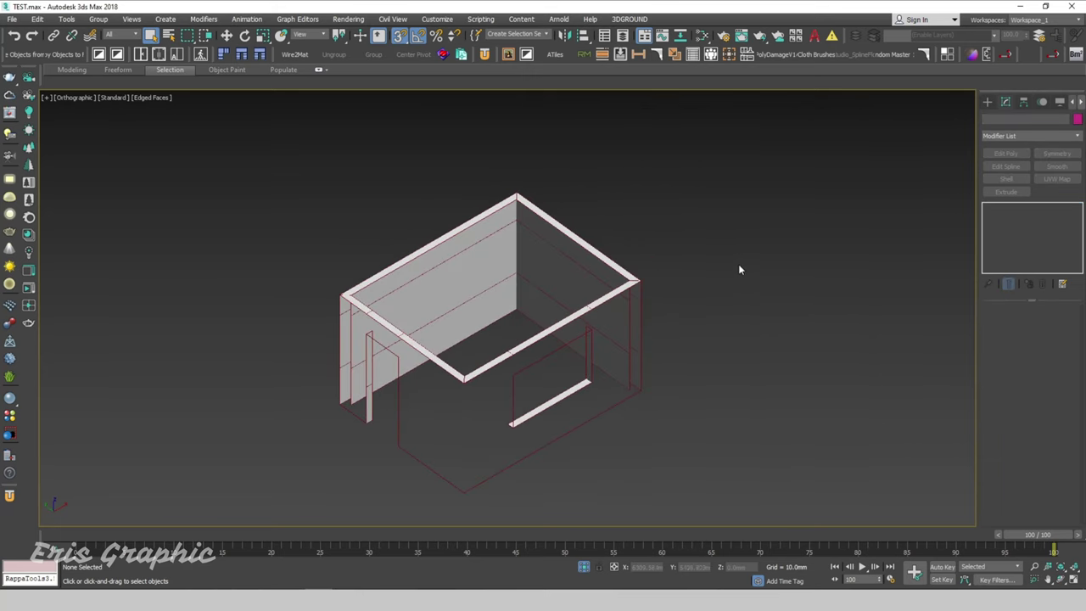
# Step: Unhide All to restore the roof, floor and teapot, viewed in perspective
pyautogui.rightClick(725, 286)
pyautogui.click(757, 140)
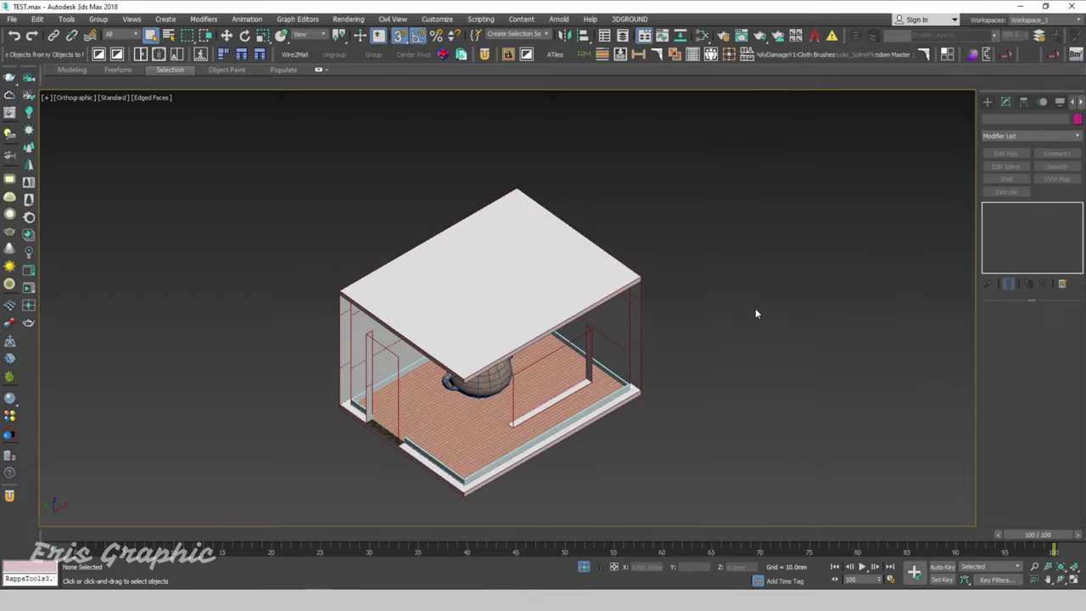
pyautogui.keyDown('alt'); pyautogui.moveTo(746, 356); pyautogui.dragTo(773, 368, button='middle'); pyautogui.keyUp('alt')
pyautogui.press('p')
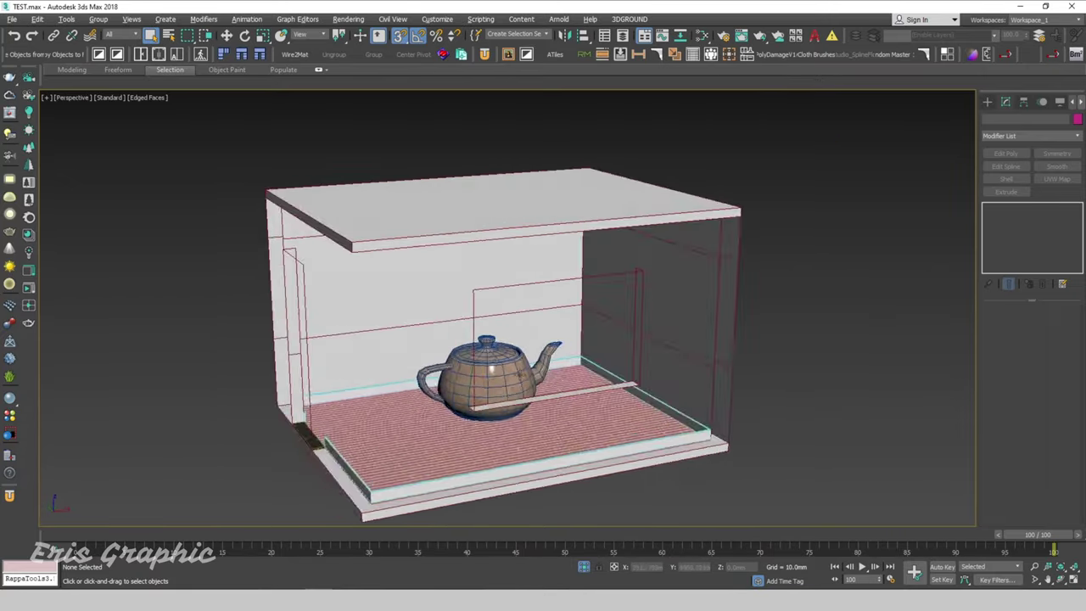
pyautogui.keyDown('alt'); pyautogui.moveTo(461, 342); pyautogui.dragTo(722, 358, button='middle'); pyautogui.keyUp('alt')
pyautogui.moveTo(738, 373)
pyautogui.keyDown('alt'); pyautogui.mouseDown(button='middle')
pyautogui.moveTo(432, 366)
pyautogui.moveTo(593, 364)
pyautogui.moveTo(538, 369)
pyautogui.moveTo(529, 421)
pyautogui.moveTo(521, 373)
pyautogui.moveTo(530, 363)
pyautogui.mouseUp(button='middle'); pyautogui.keyUp('alt')
# Step: Rotate the teapot so its handle shows, then look down into the room
pyautogui.click(531, 419)
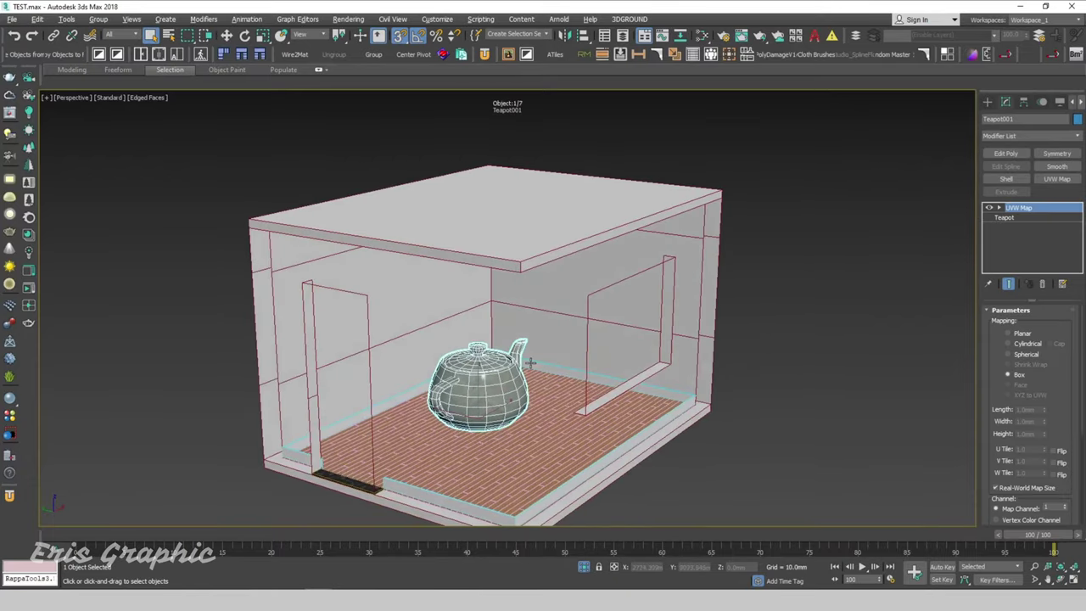
pyautogui.click(246, 35)
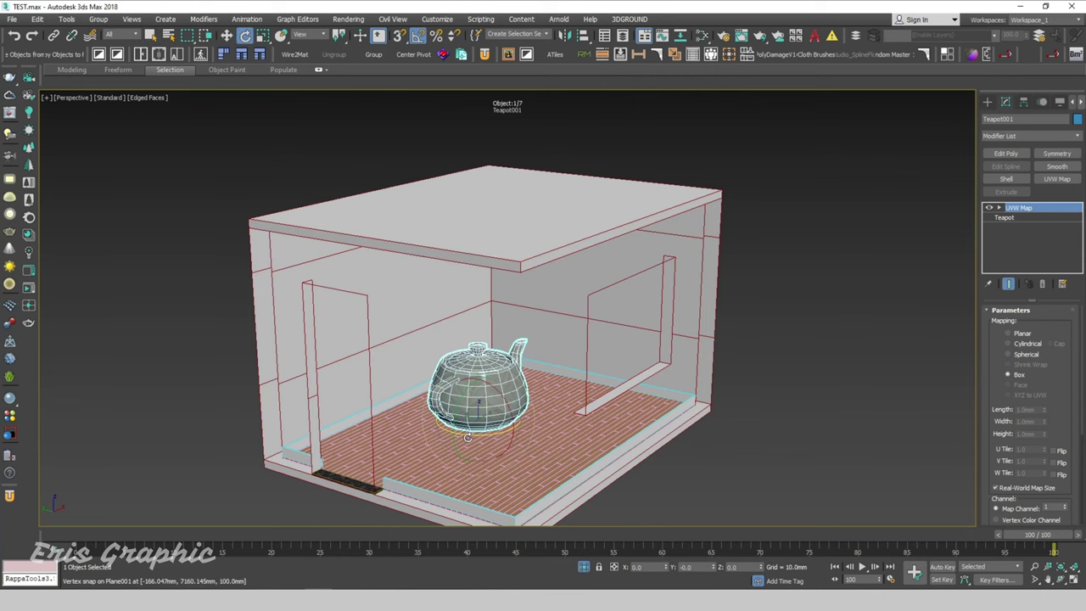
pyautogui.moveTo(468, 435); pyautogui.dragTo(788, 384)
pyautogui.click(789, 384)
pyautogui.keyDown('alt'); pyautogui.moveTo(796, 405); pyautogui.dragTo(781, 344, button='middle'); pyautogui.keyUp('alt')
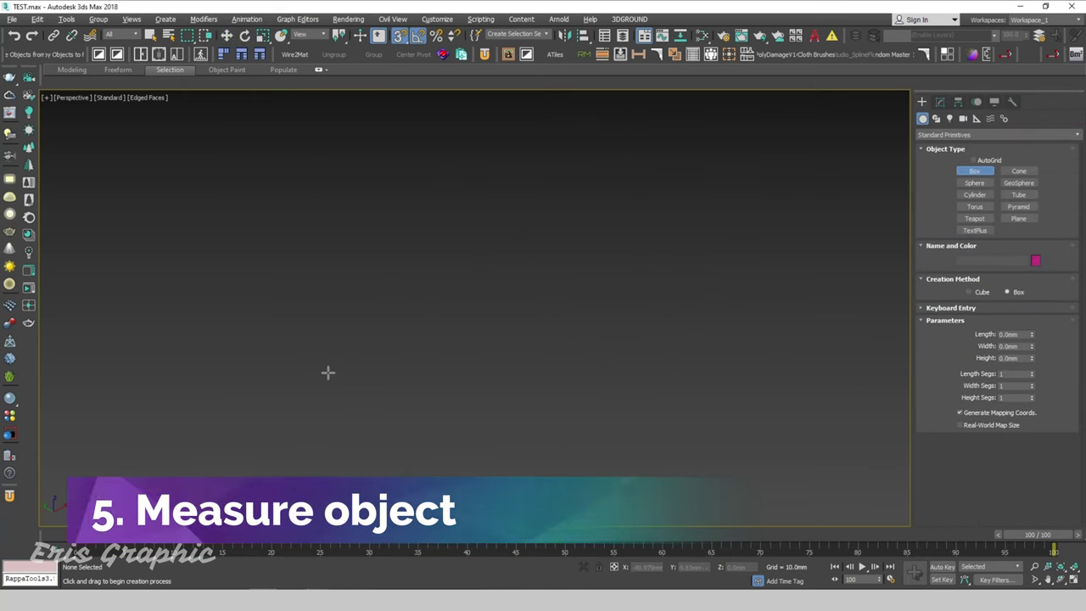
# Step: Draw a new box in the empty scene
pyautogui.moveTo(327, 371); pyautogui.dragTo(512, 229)
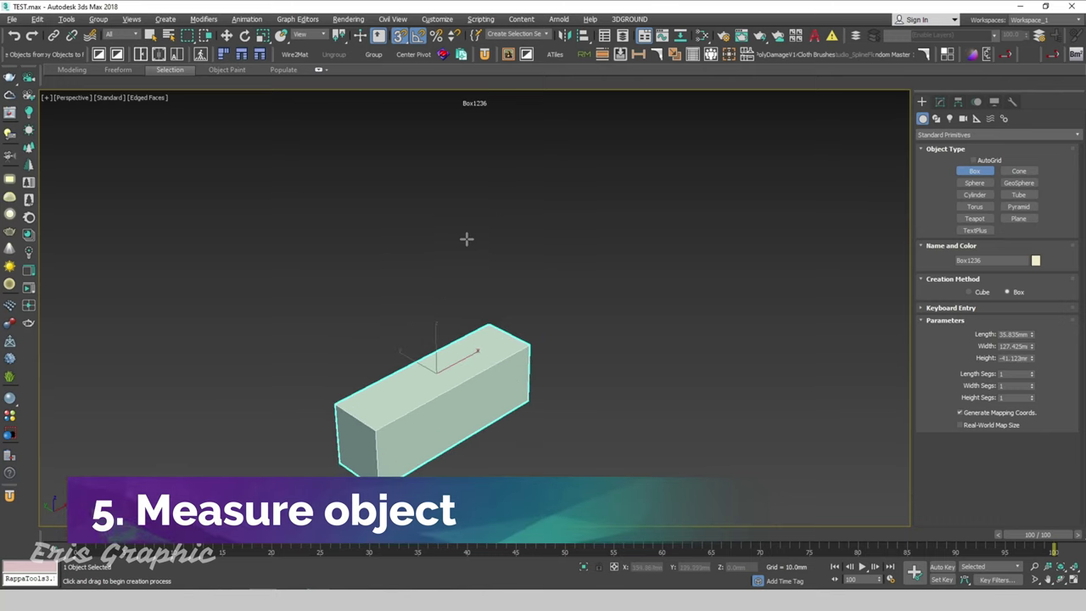
pyautogui.click(461, 126)
pyautogui.rightClick(525, 221)
pyautogui.scroll(-2, 549, 245)
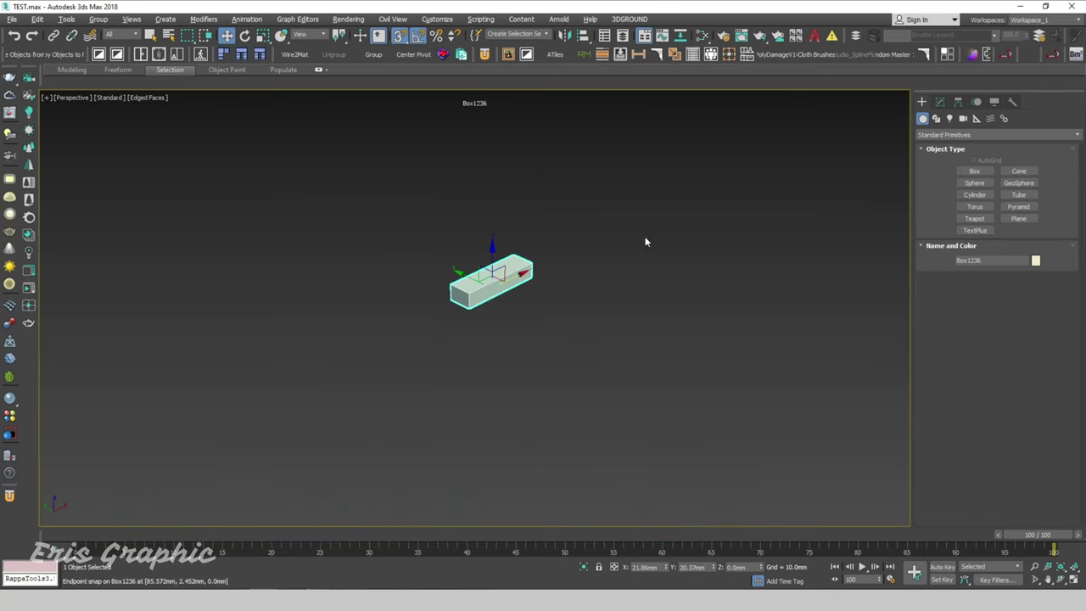
# Step: Set the box to Length 1000, Width 3000 and Height 500 mm
pyautogui.click(939, 101)
pyautogui.moveTo(639, 329)
pyautogui.mouseDown(button='middle')
pyautogui.moveTo(561, 358)
pyautogui.moveTo(616, 356)
pyautogui.mouseUp(button='middle')
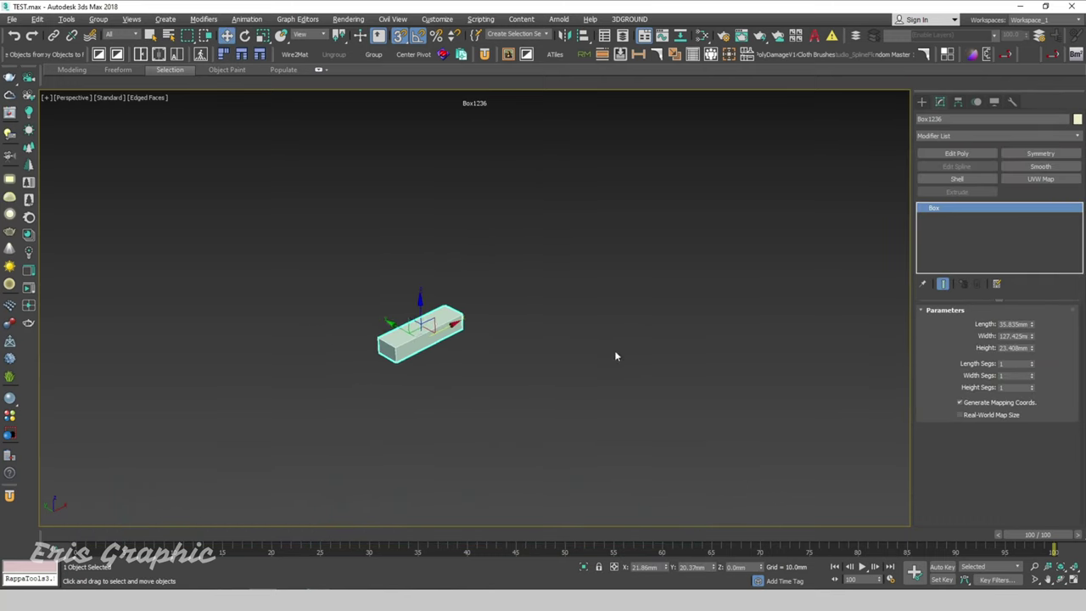
pyautogui.scroll(-2, 539, 344)
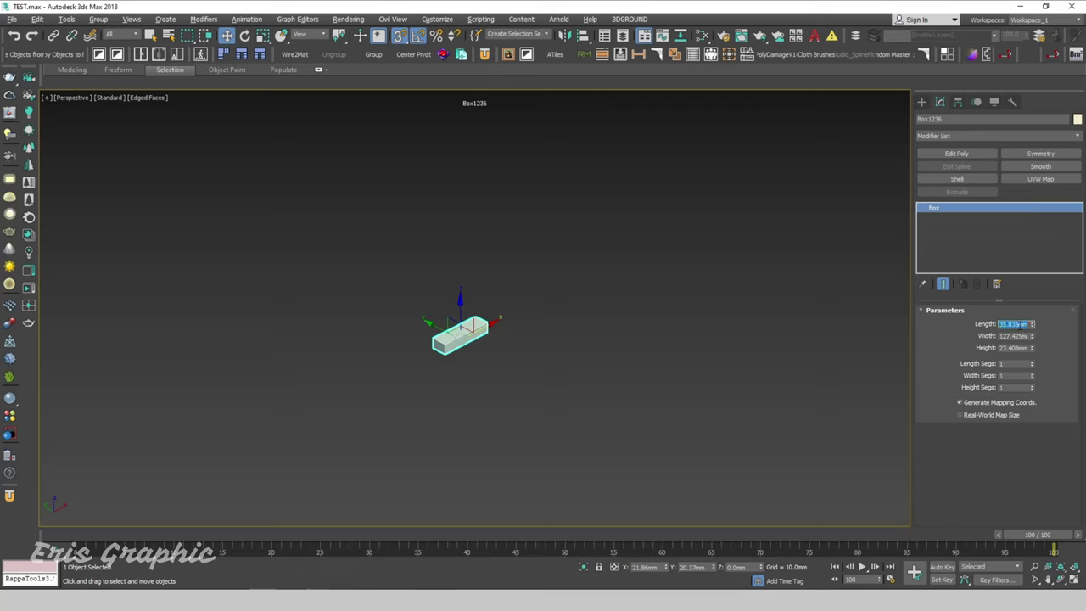
pyautogui.write('1000')
pyautogui.press('Tab')
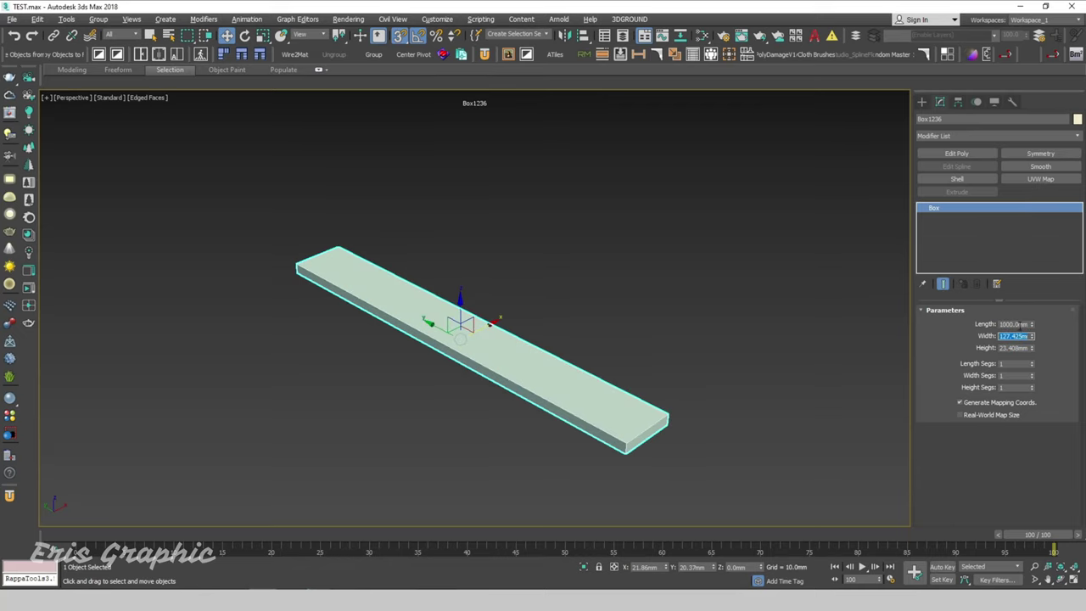
pyautogui.moveTo(1034, 340); pyautogui.dragTo(1015, 337)
pyautogui.write('3000')
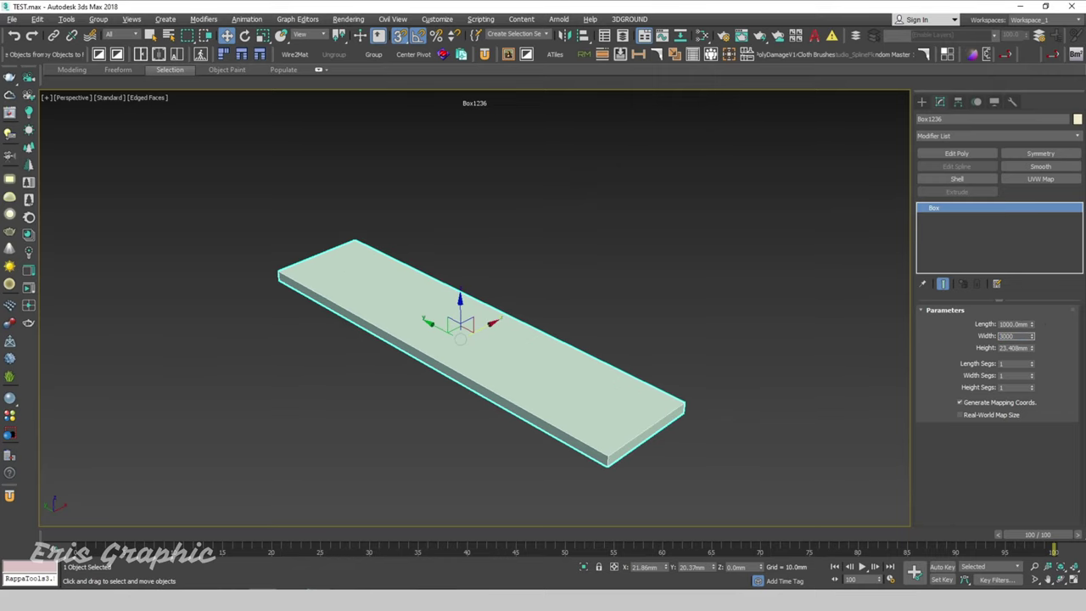
pyautogui.press('Tab')
pyautogui.write('500')
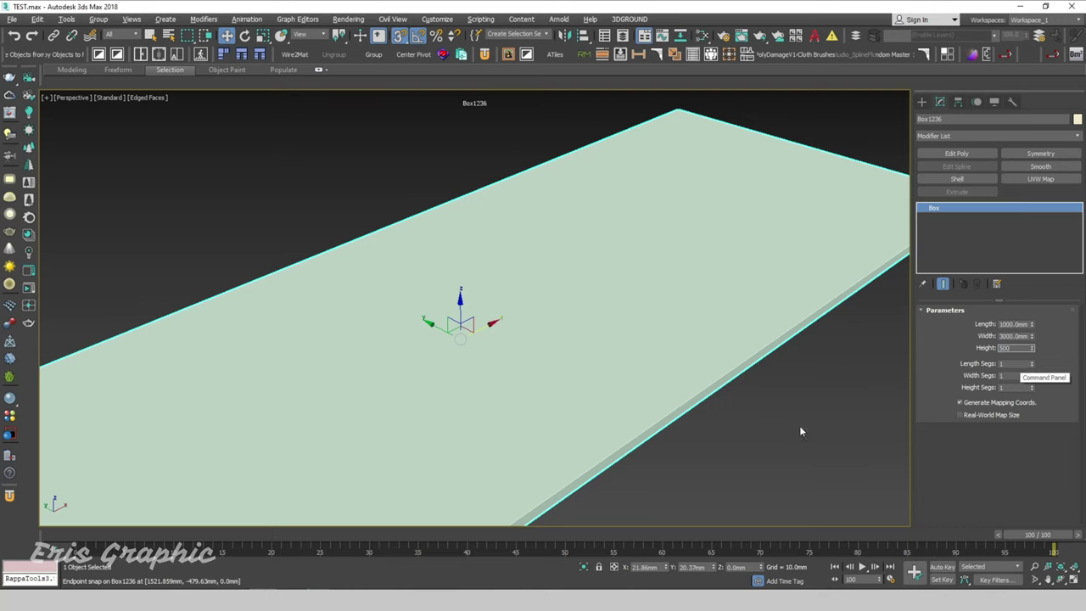
pyautogui.press('Return')
# Step: Shift-drag a snapped copy of the box to its far end
pyautogui.press('z')
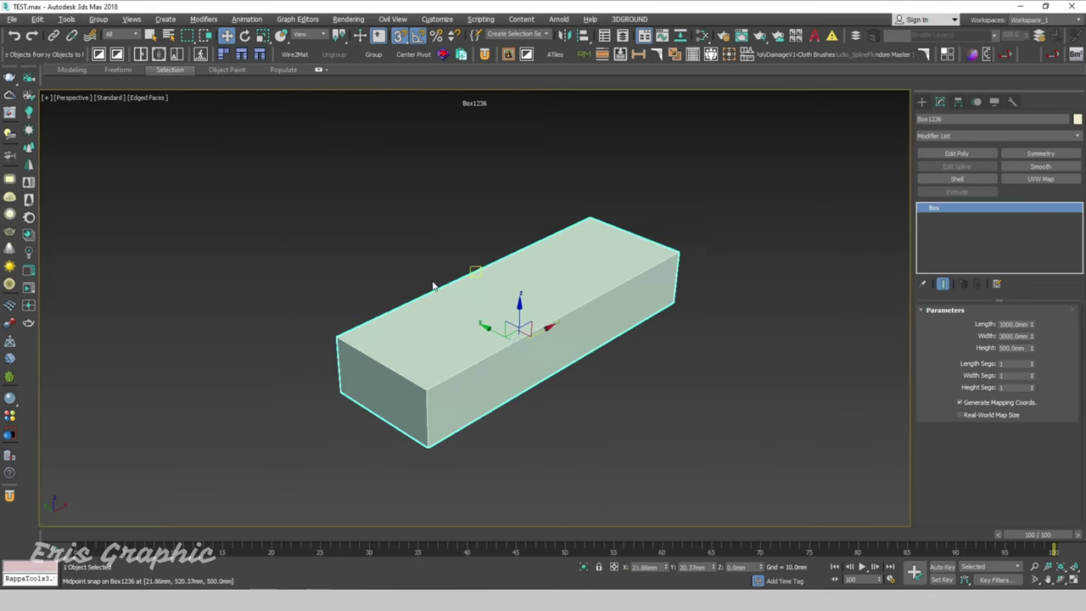
pyautogui.moveTo(538, 333); pyautogui.dragTo(579, 347)
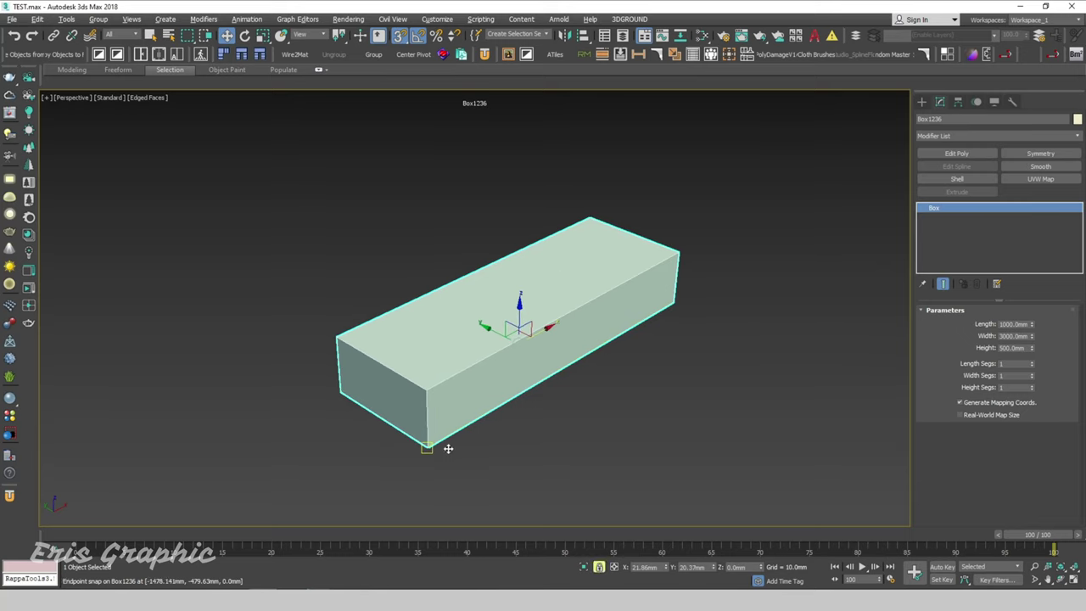
pyautogui.keyDown('shift'); pyautogui.moveTo(443, 447); pyautogui.dragTo(676, 300); pyautogui.keyUp('shift')
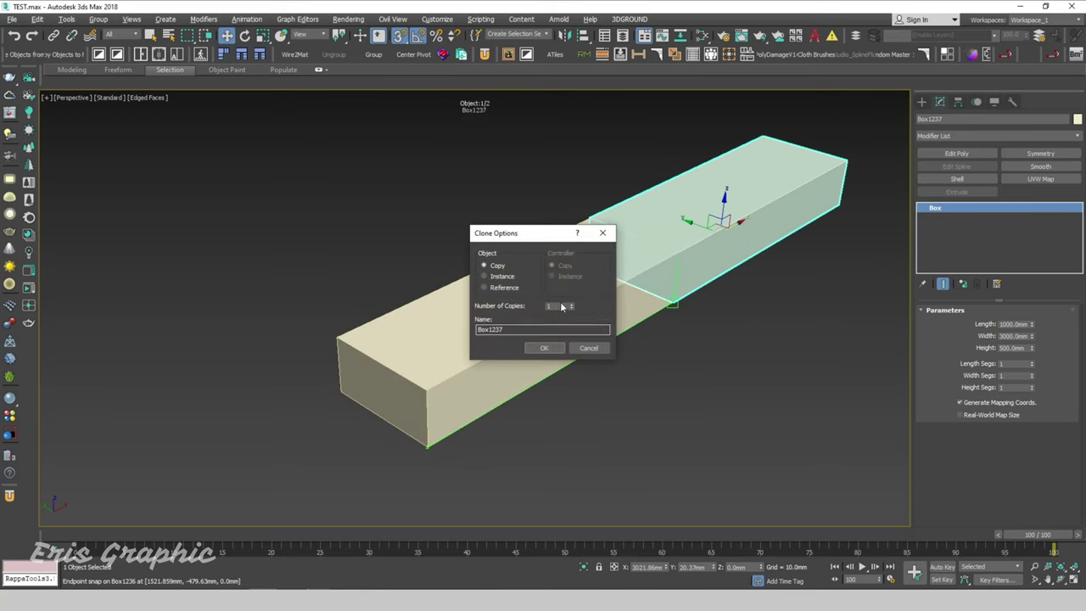
# Step: Confirm the box copies and select the middle box in Top view
pyautogui.click(544, 347)
pyautogui.scroll(-5, 434, 408)
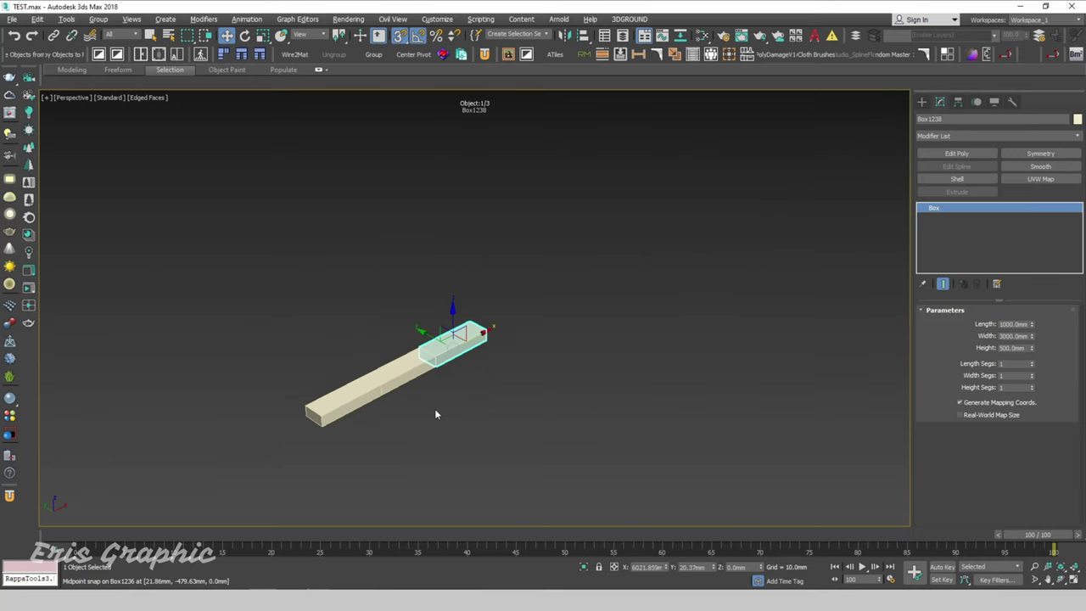
pyautogui.click(424, 408)
pyautogui.scroll(4, 420, 408)
pyautogui.scroll(3, 420, 409)
pyautogui.scroll(1, 444, 364)
pyautogui.click(424, 304)
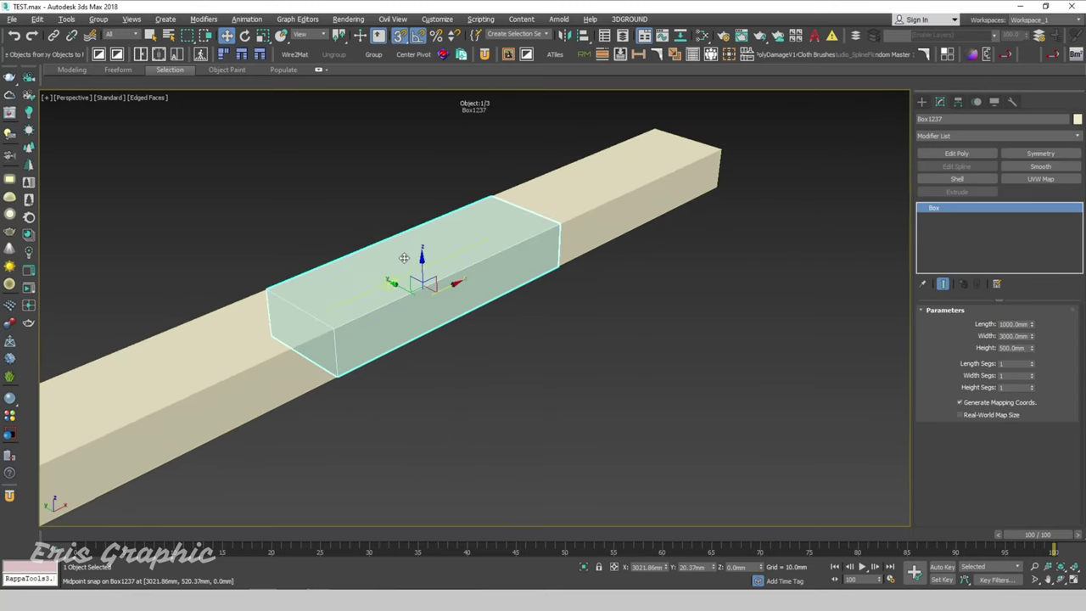
pyautogui.scroll(-2, 431, 293)
pyautogui.keyDown('alt'); pyautogui.moveTo(431, 293); pyautogui.dragTo(463, 334, button='middle'); pyautogui.keyUp('alt')
pyautogui.scroll(-3, 382, 267)
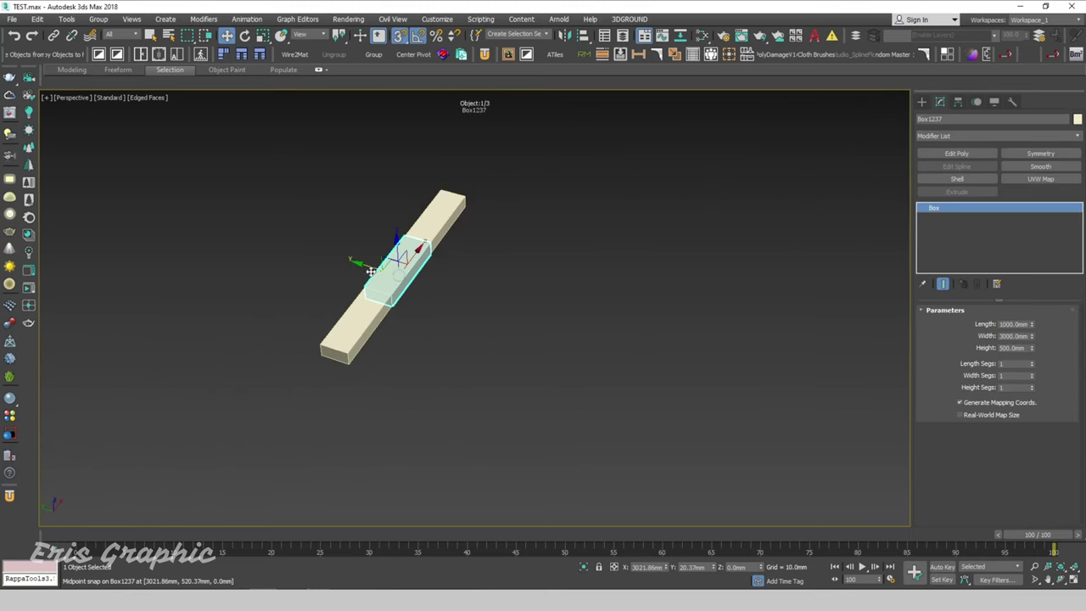
pyautogui.scroll(3, 386, 287)
pyautogui.press('t')
pyautogui.scroll(-4, 385, 291)
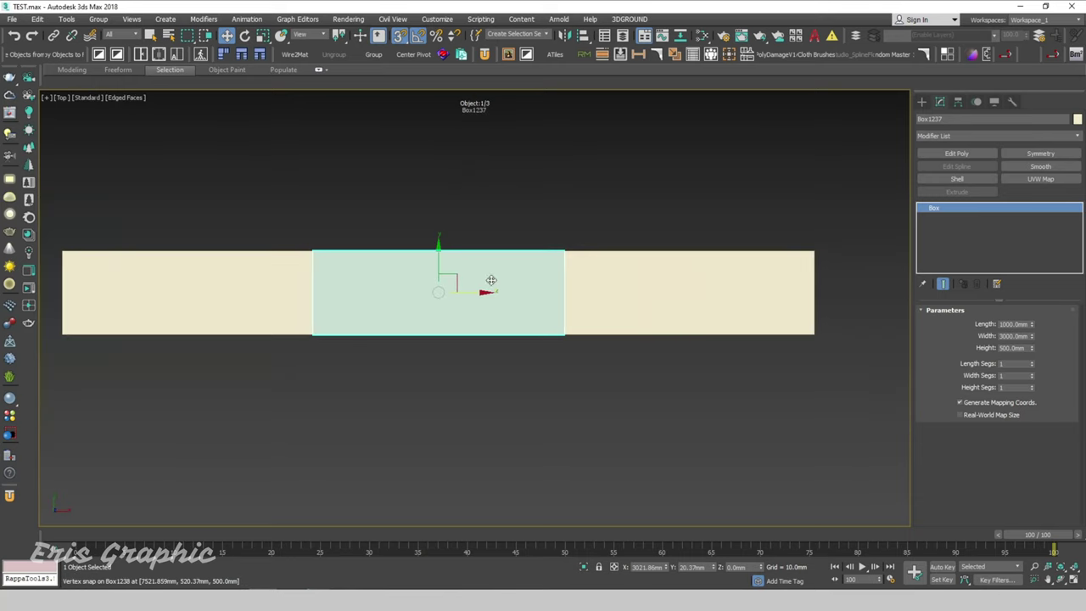
# Step: Copy the middle box below the side boxes and delete the original
pyautogui.moveTo(440, 251); pyautogui.dragTo(439, 161)
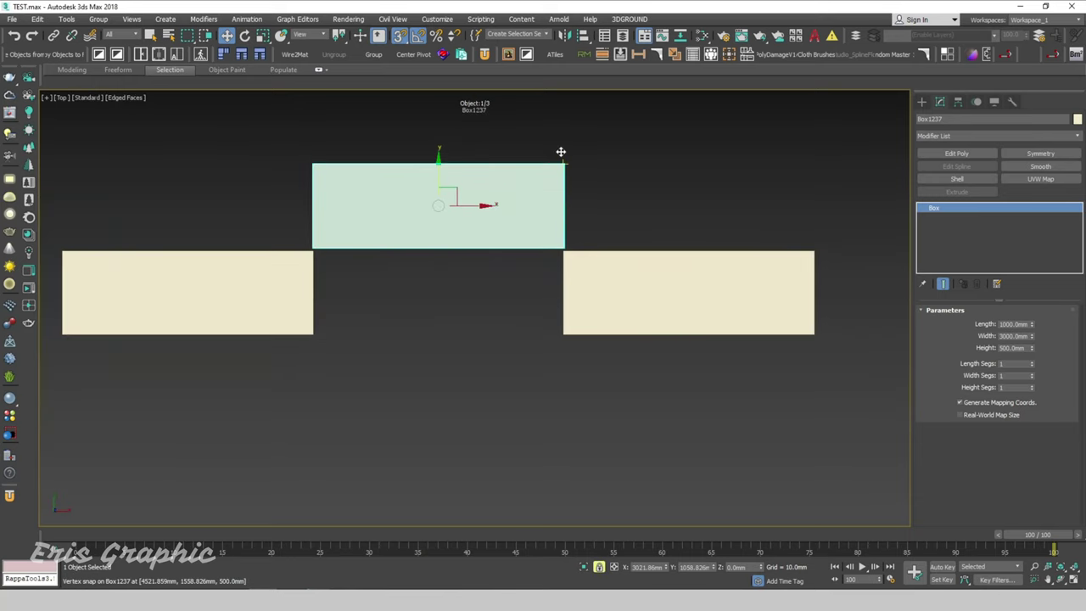
pyautogui.moveTo(564, 162); pyautogui.dragTo(563, 419)
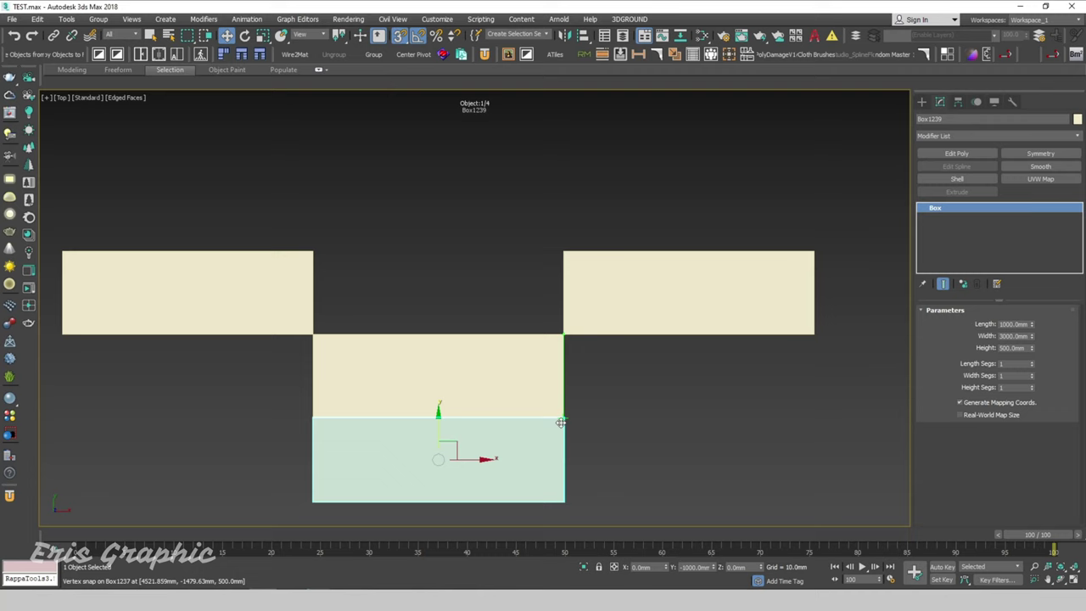
pyautogui.click(547, 347)
pyautogui.click(594, 388)
pyautogui.click(512, 370)
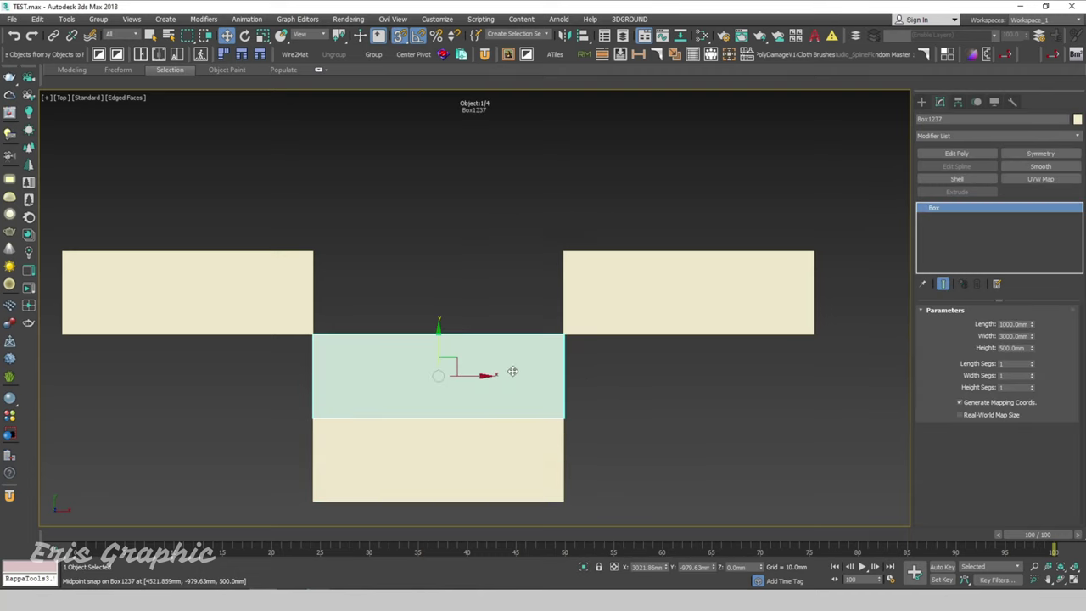
pyautogui.press('Delete')
pyautogui.click(475, 458)
pyautogui.moveTo(475, 458); pyautogui.dragTo(491, 326, button='middle')
# Step: Rotate the lower box by -120 degrees and view the boxes in 3D
pyautogui.press('e')
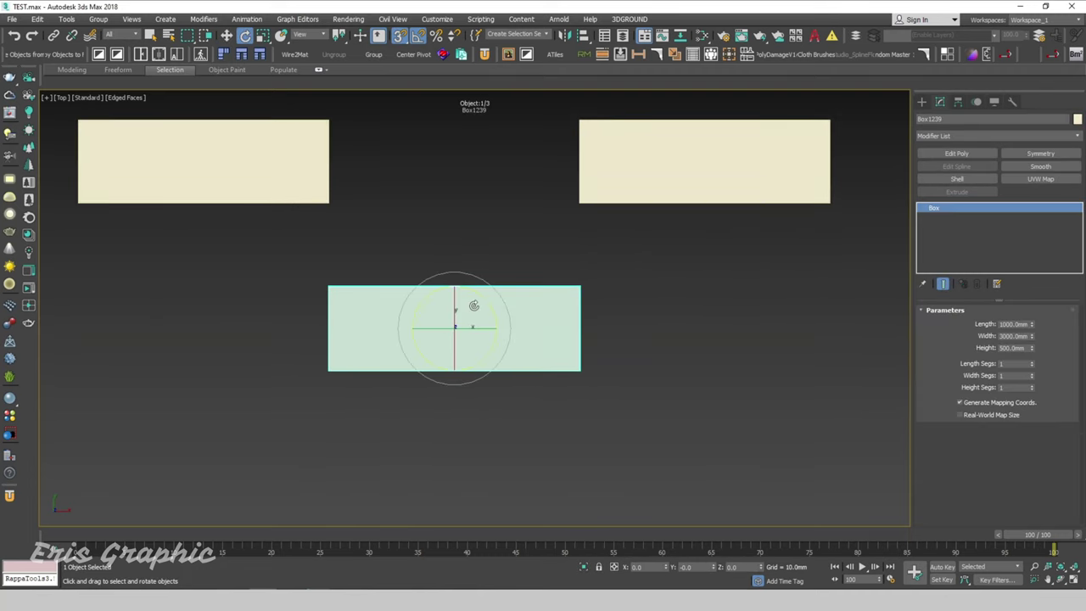
pyautogui.moveTo(473, 305); pyautogui.dragTo(504, 421)
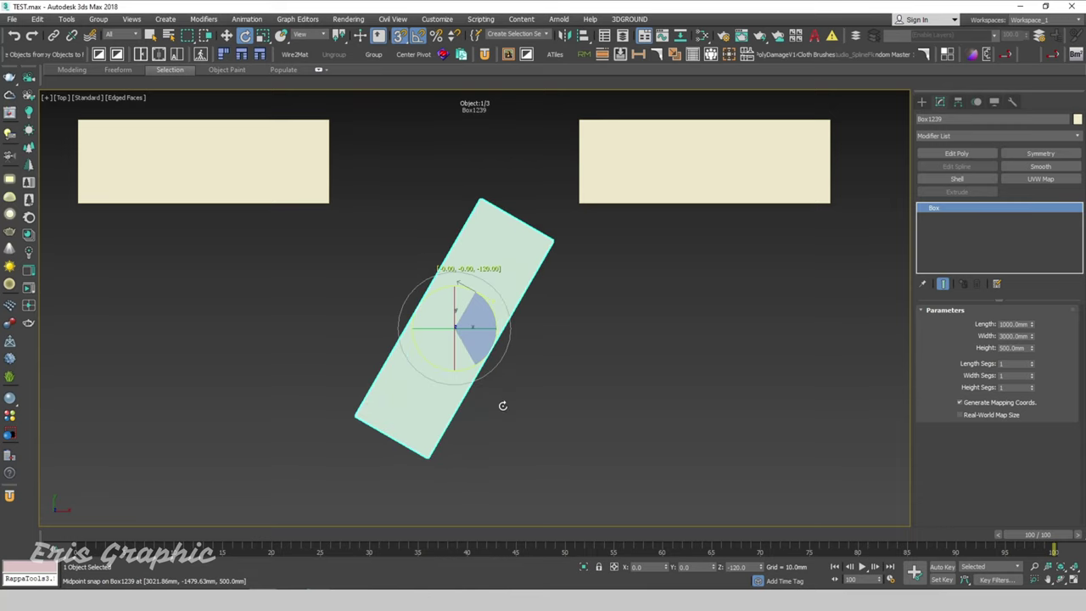
pyautogui.click(603, 415)
pyautogui.moveTo(603, 415)
pyautogui.keyDown('alt'); pyautogui.mouseDown(button='middle')
pyautogui.moveTo(621, 389)
pyautogui.moveTo(654, 243)
pyautogui.moveTo(677, 282)
pyautogui.moveTo(631, 296)
pyautogui.moveTo(637, 260)
pyautogui.moveTo(876, 204)
pyautogui.mouseUp(button='middle'); pyautogui.keyUp('alt')
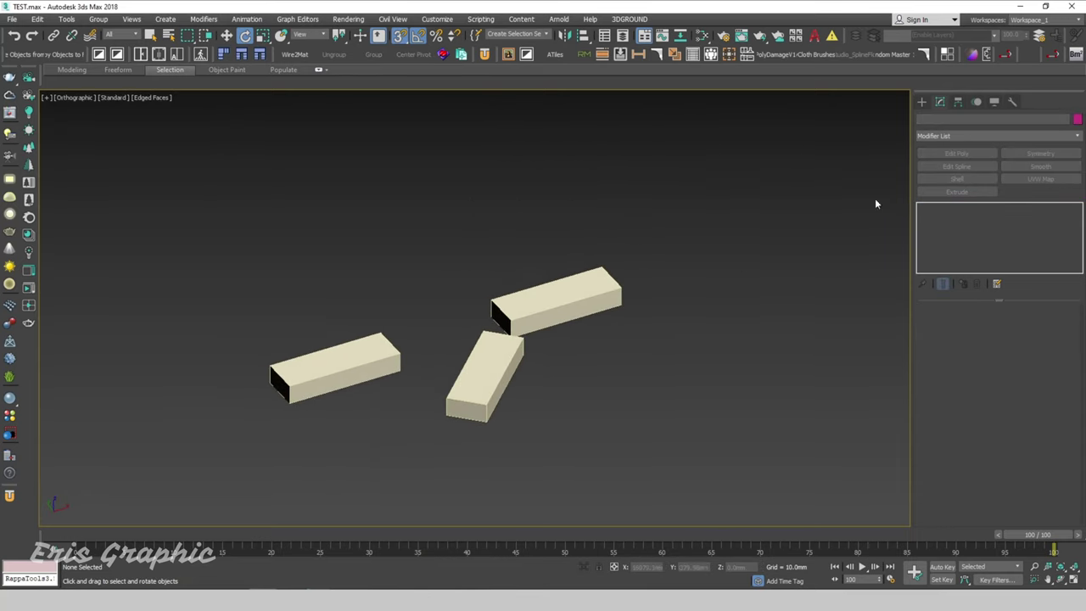
# Step: Create Tape helpers along the left box's top edge and to the middle and right boxes' corners
pyautogui.click(922, 102)
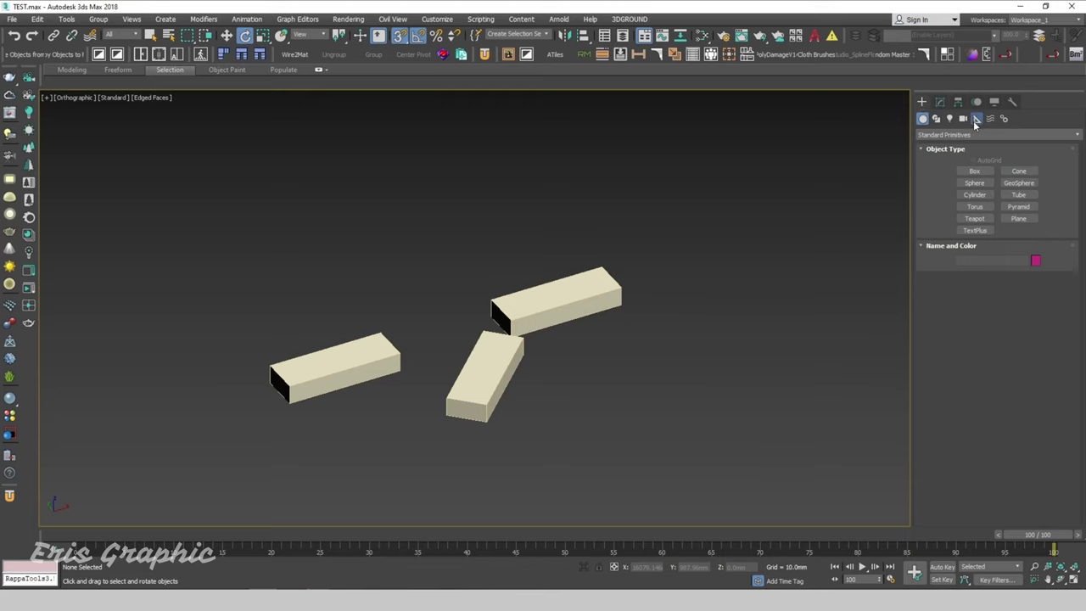
pyautogui.click(975, 118)
pyautogui.click(974, 218)
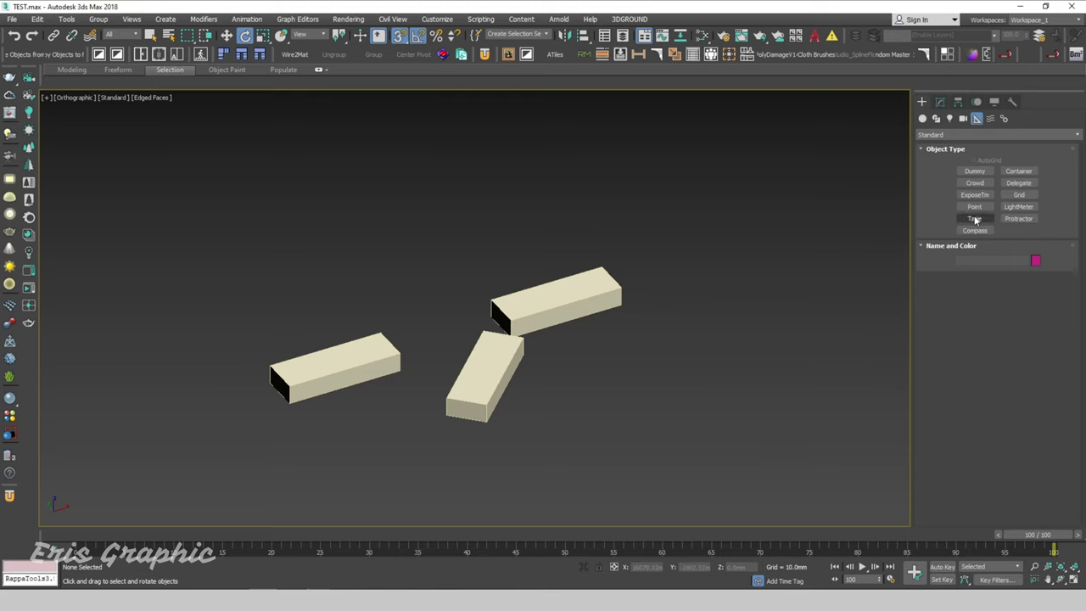
pyautogui.scroll(2, 331, 396)
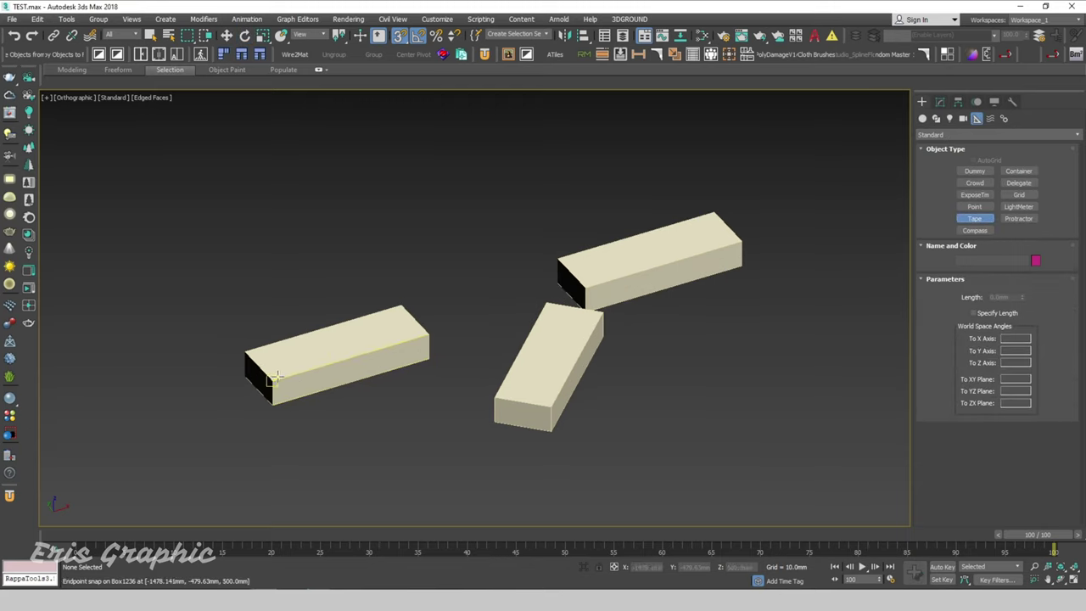
pyautogui.moveTo(271, 379)
pyautogui.mouseDown()
pyautogui.moveTo(414, 315)
pyautogui.moveTo(429, 333)
pyautogui.mouseUp()
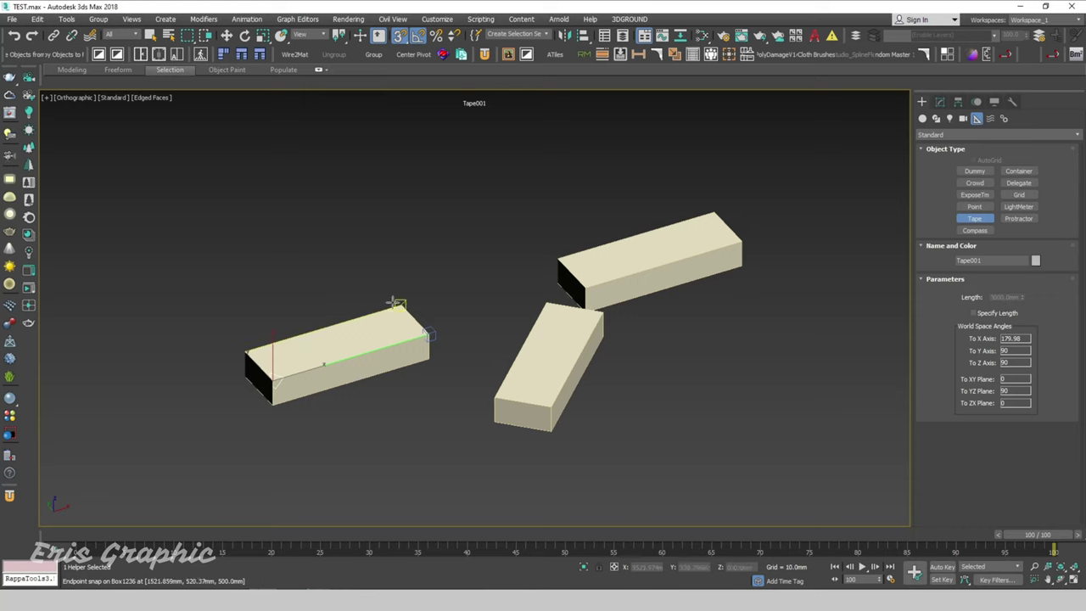
pyautogui.moveTo(400, 303)
pyautogui.mouseDown()
pyautogui.moveTo(429, 334)
pyautogui.moveTo(573, 271)
pyautogui.moveTo(583, 290)
pyautogui.mouseUp()
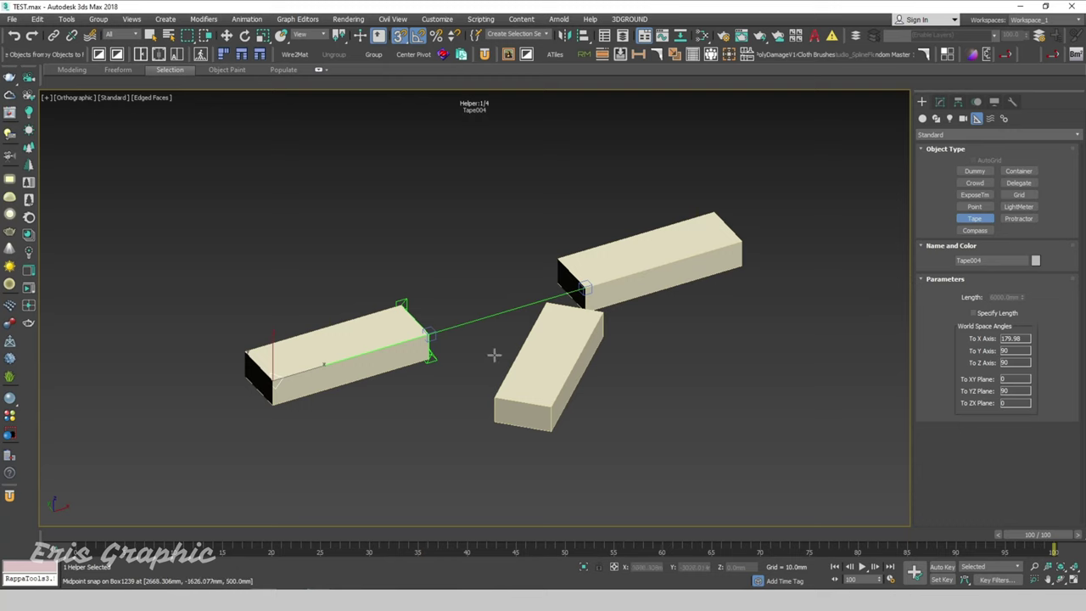
pyautogui.moveTo(272, 380); pyautogui.dragTo(496, 396)
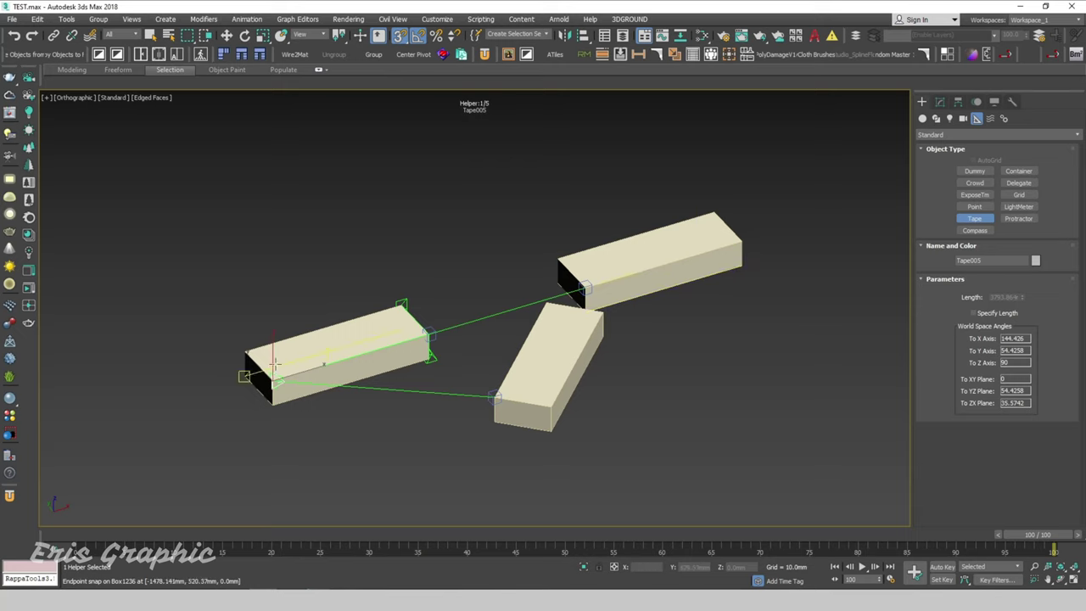
pyautogui.moveTo(271, 380)
pyautogui.mouseDown()
pyautogui.moveTo(624, 220)
pyautogui.moveTo(743, 240)
pyautogui.mouseUp()
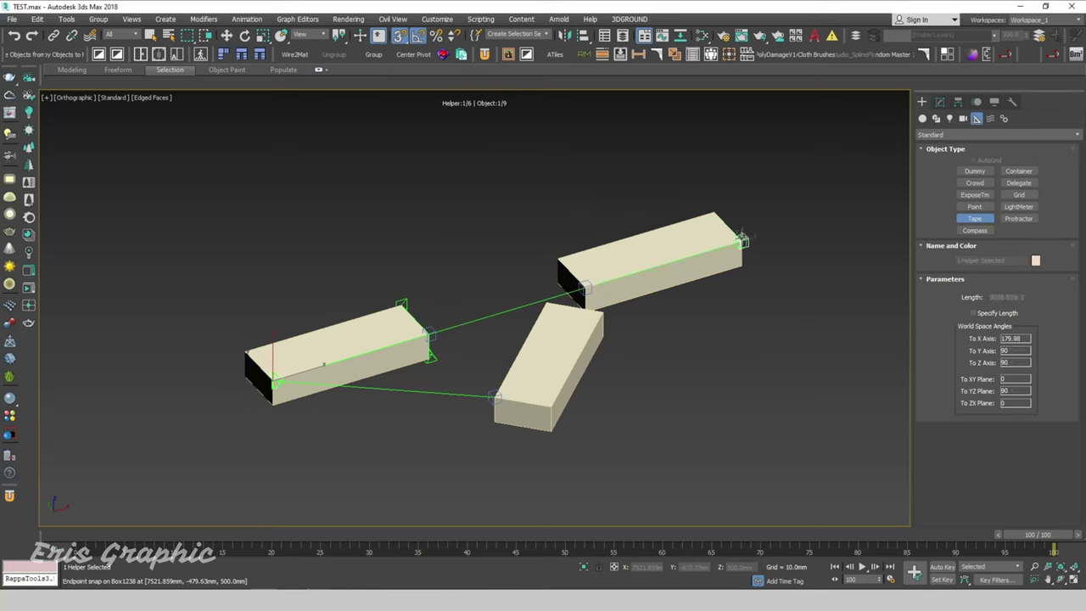